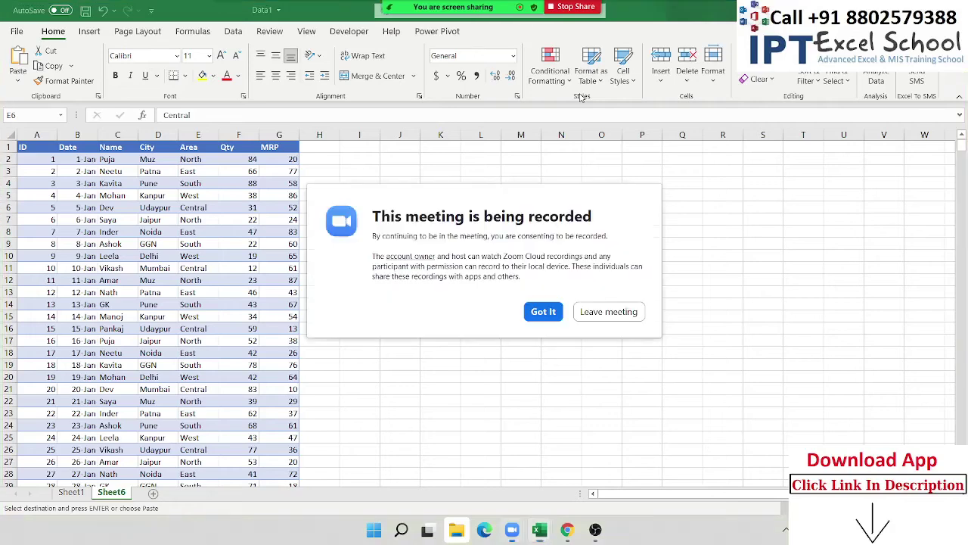
- Dismiss the meeting-recording notice and move up the Area column to E2
{"action": "left_click", "coordinate": [545, 311]}
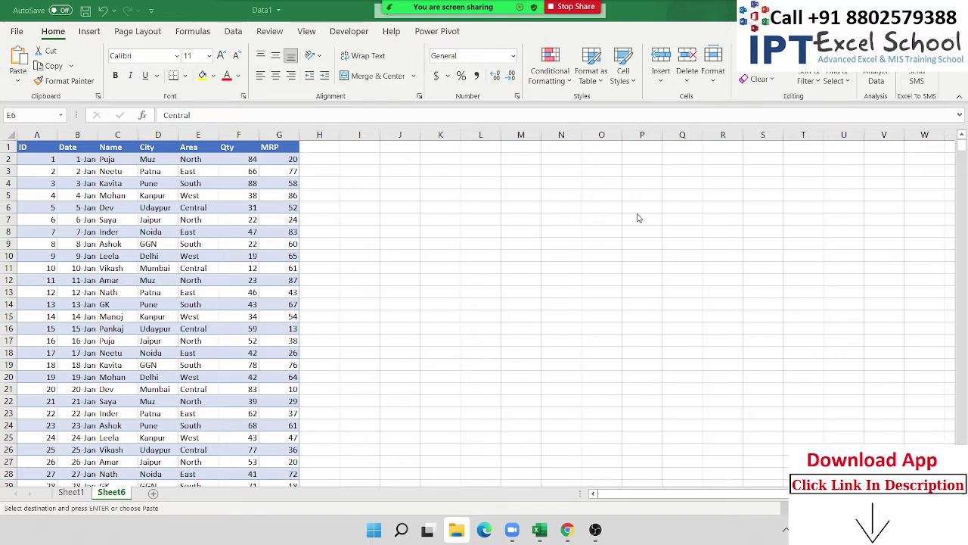
{"action": "key", "text": "ctrl+v"}
{"action": "left_click", "coordinate": [198, 209]}
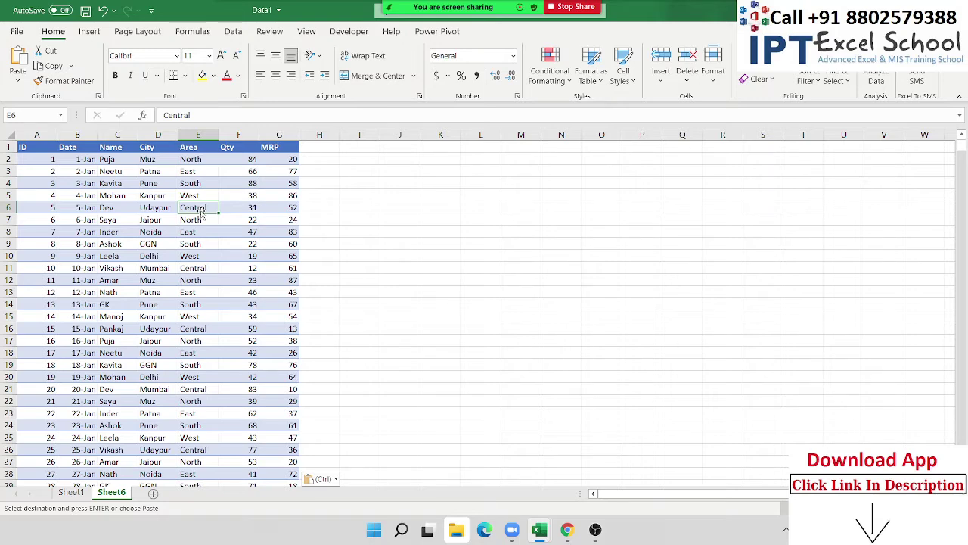
{"action": "key", "text": "Up"}
{"action": "key", "text": "Up"}
{"action": "key", "text": "Up"}
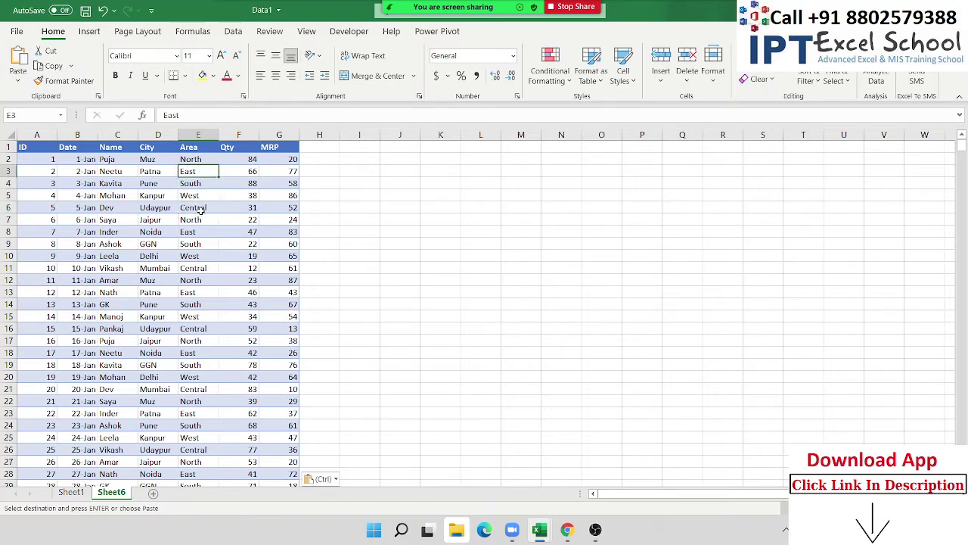
{"action": "key", "text": "Up"}
{"action": "key", "text": "Down"}
{"action": "key", "text": "Down"}
{"action": "key", "text": "Down"}
{"action": "key", "text": "Up"}
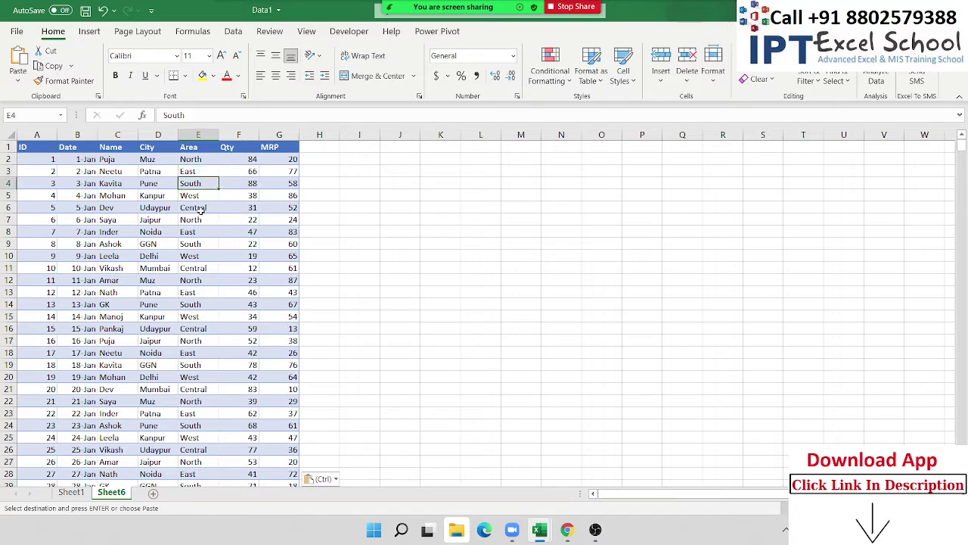
- Insert blank rows above row 5 and at row 9
{"action": "key", "text": "Right"}
{"action": "key", "text": "Right"}
{"action": "key", "text": "Down"}
{"action": "key", "text": "shift+space"}
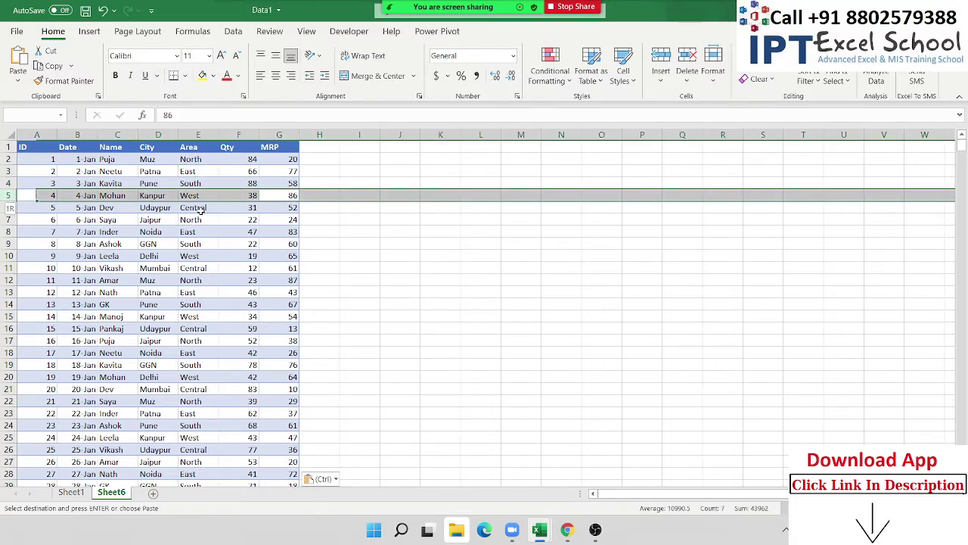
{"action": "key", "text": "ctrl+shift+plus"}
{"action": "key", "text": "Down"}
{"action": "key", "text": "Down"}
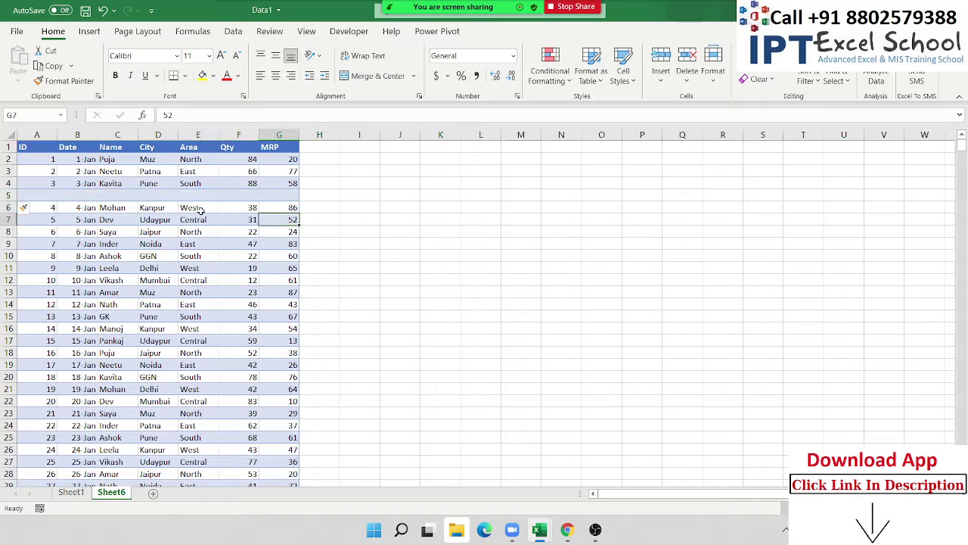
{"action": "key", "text": "Down"}
{"action": "key", "text": "Down"}
{"action": "key", "text": "shift+space"}
{"action": "key", "text": "ctrl+shift+plus"}
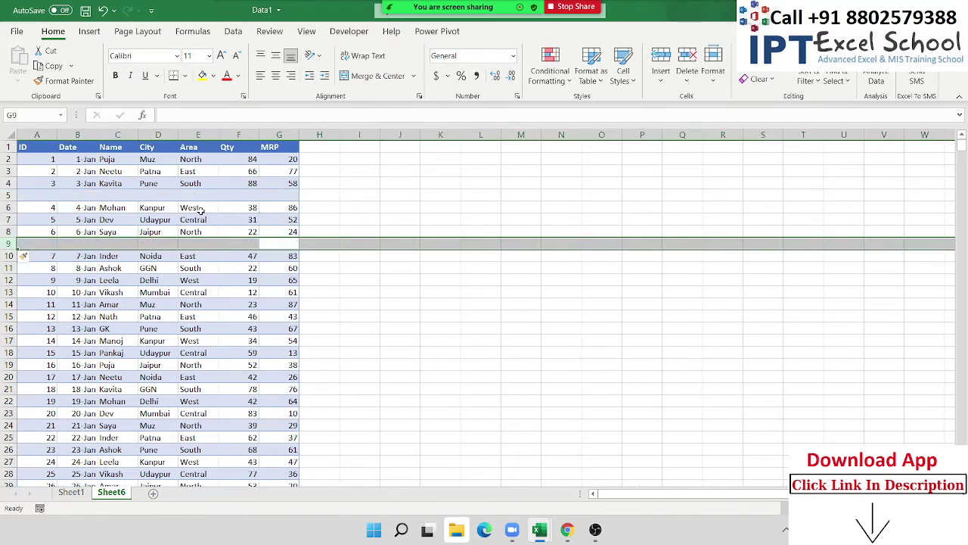
- Delete both inserted blank rows so the table is unbroken, and copy row 5
{"action": "key", "text": "ctrl+minus"}
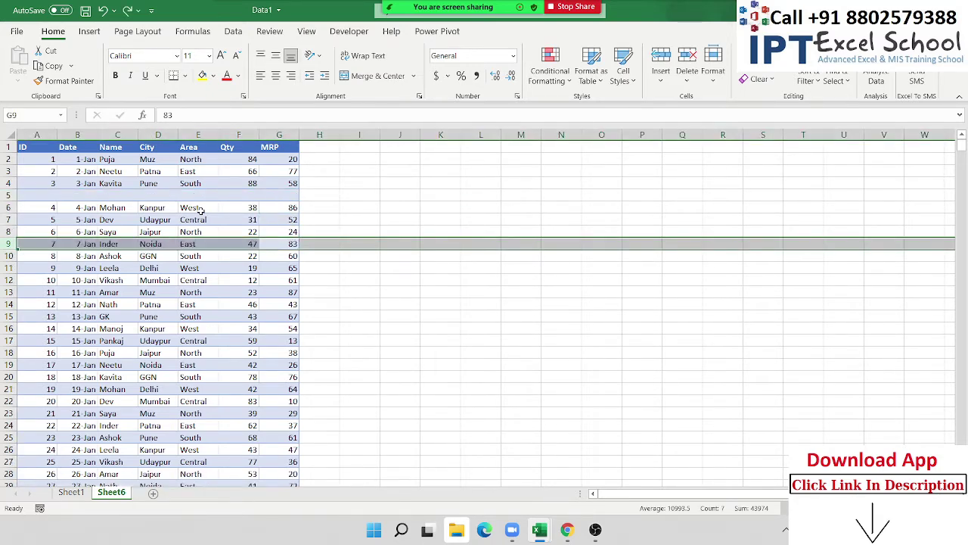
{"action": "key", "text": "Up"}
{"action": "key", "text": "Up"}
{"action": "key", "text": "Up"}
{"action": "key", "text": "shift+space"}
{"action": "key", "text": "ctrl+minus"}
{"action": "key", "text": "ctrl+c"}
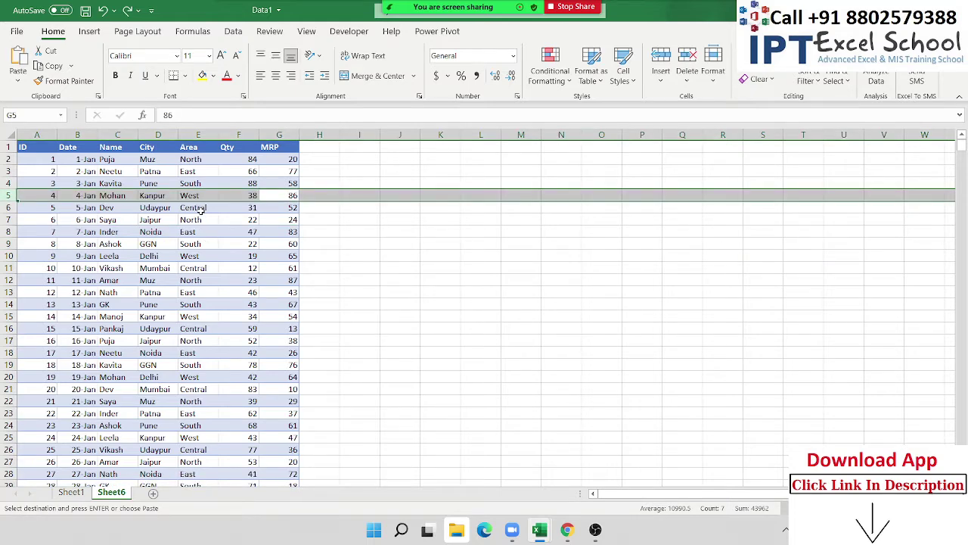
{"action": "key", "text": "Up"}
{"action": "key", "text": "Up"}
{"action": "key", "text": "Up"}
{"action": "key", "text": "Up"}
{"action": "key", "text": "Right"}
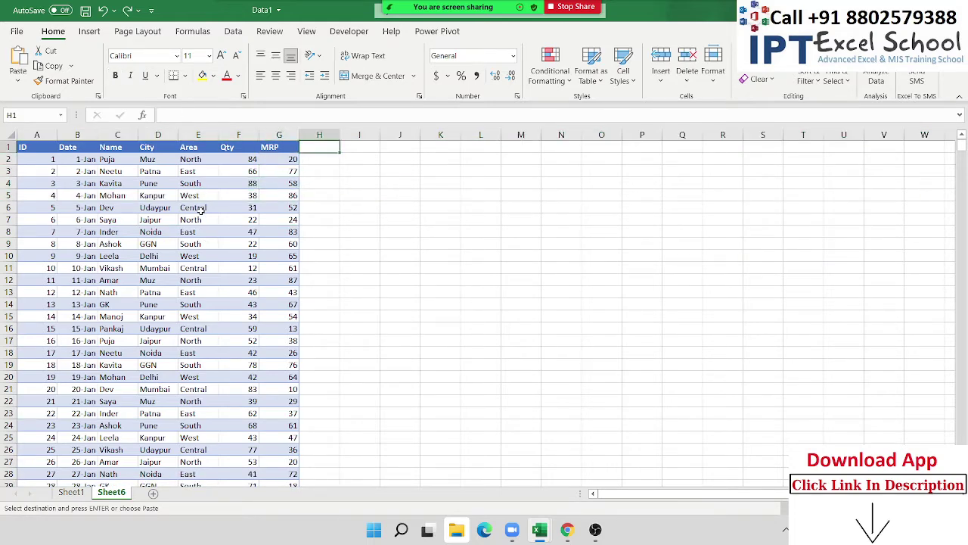
- Add an SR header in H1 with 1 entered in H2, H3 and H4
{"action": "type", "text": "SR"}
{"action": "key", "text": "Return"}
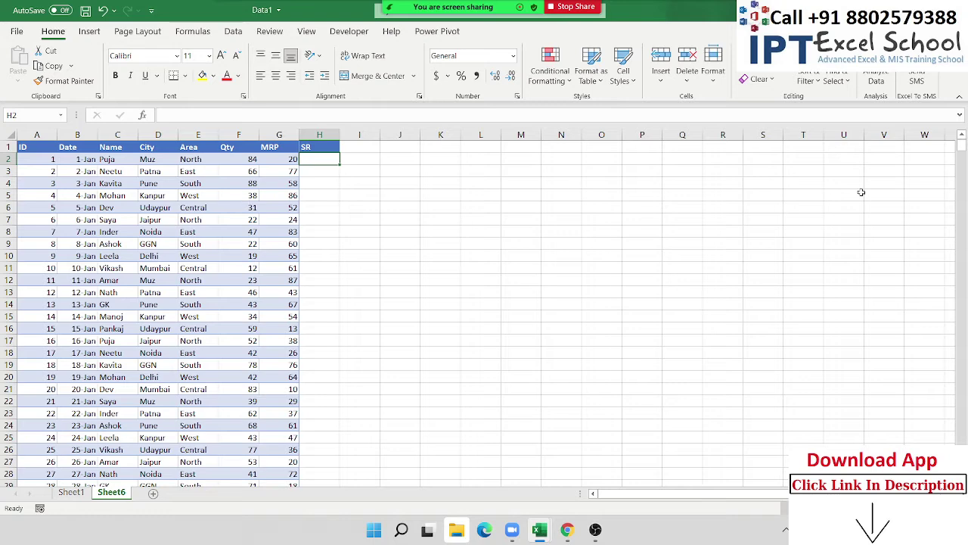
{"action": "type", "text": "1"}
{"action": "key", "text": "Return"}
{"action": "type", "text": "1"}
{"action": "key", "text": "Return"}
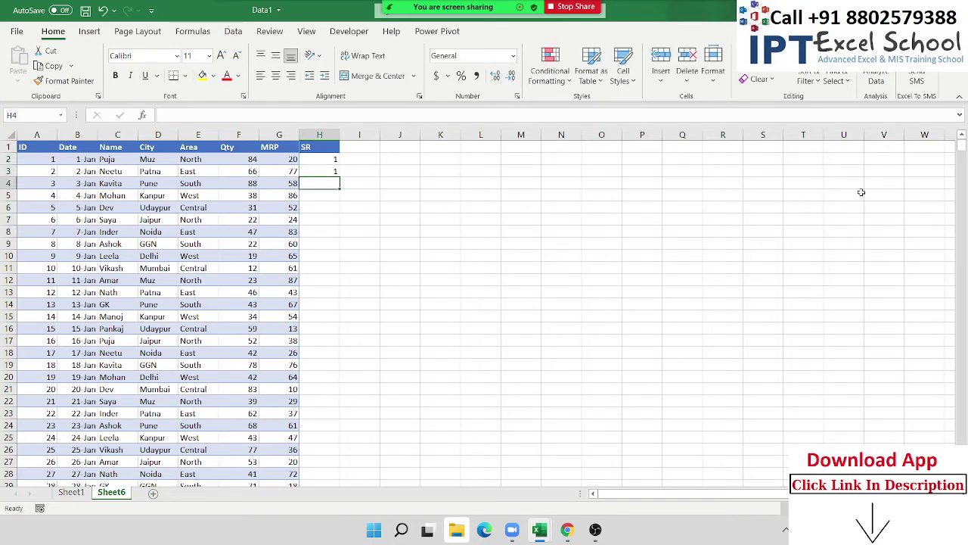
{"action": "type", "text": "1"}
{"action": "key", "text": "Return"}
{"action": "key", "text": "Up"}
{"action": "key", "text": "Up"}
- Enter =H2+1 in H5 and fill it down to the last data row
{"action": "key", "text": "Up"}
{"action": "key", "text": "Down"}
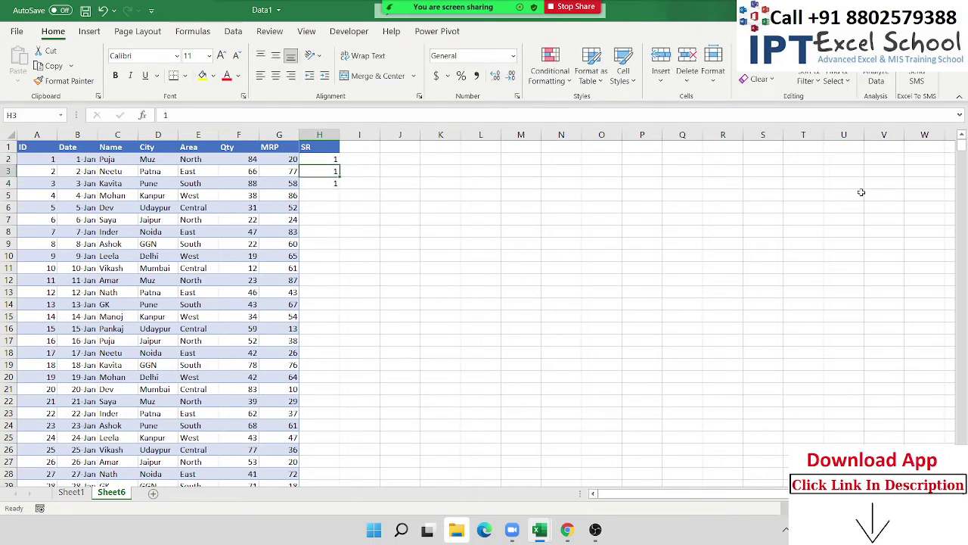
{"action": "key", "text": "Down"}
{"action": "key", "text": "Down"}
{"action": "type", "text": "="}
{"action": "key", "text": "Up"}
{"action": "key", "text": "Up"}
{"action": "key", "text": "Up"}
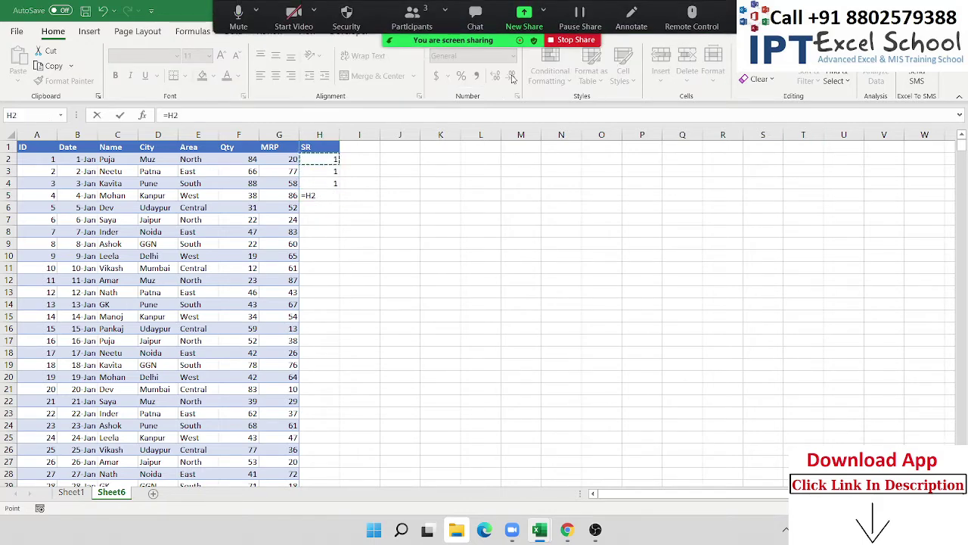
{"action": "type", "text": "+1"}
{"action": "key", "text": "ctrl+Return"}
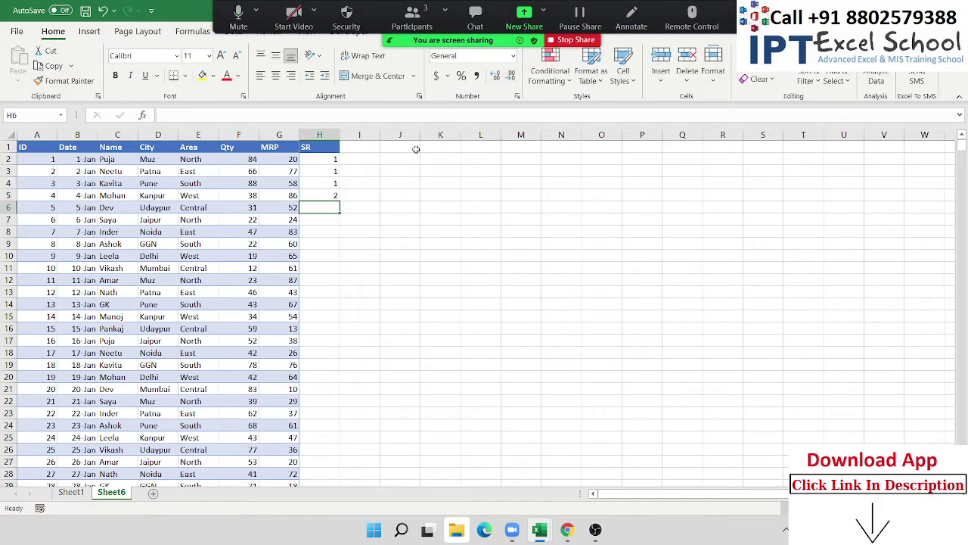
{"action": "double_click", "coordinate": [340, 201]}
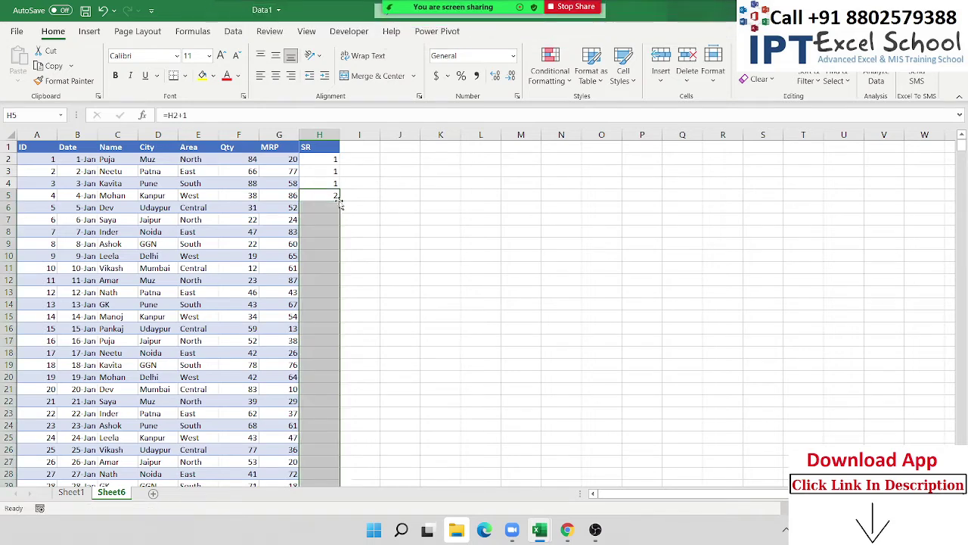
- Check the waiting participant in the meeting participants list, then close the list
{"action": "left_click", "coordinate": [425, 11]}
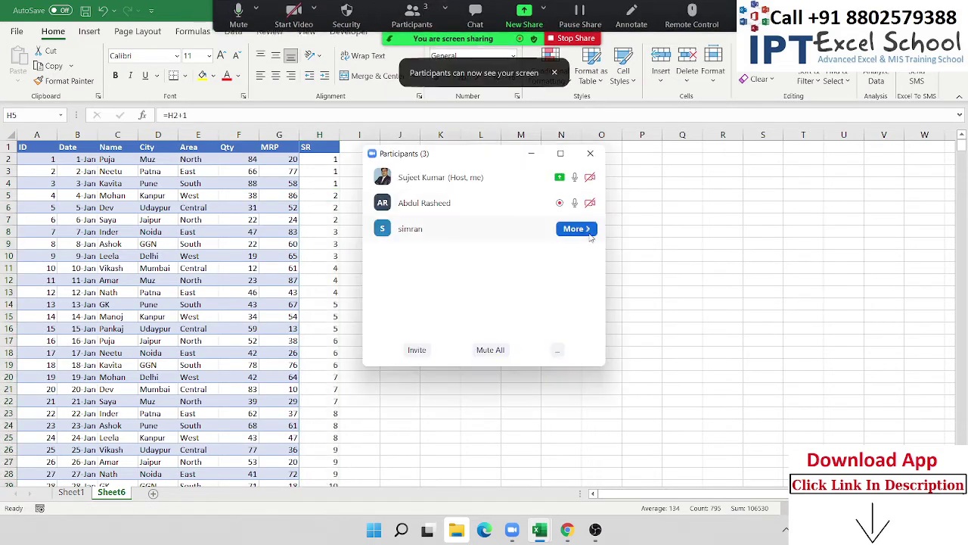
{"action": "left_click", "coordinate": [575, 229]}
{"action": "left_click", "coordinate": [663, 325]}
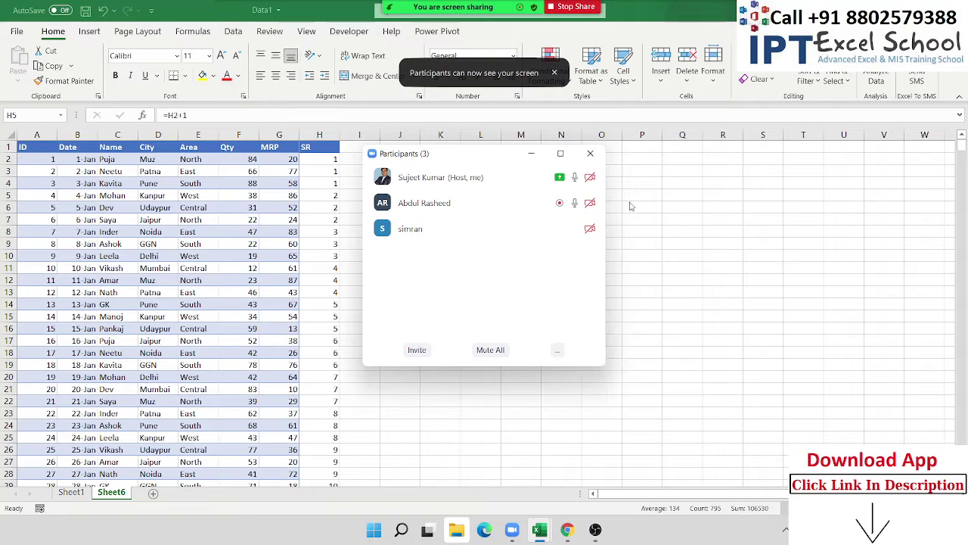
{"action": "left_click", "coordinate": [590, 154]}
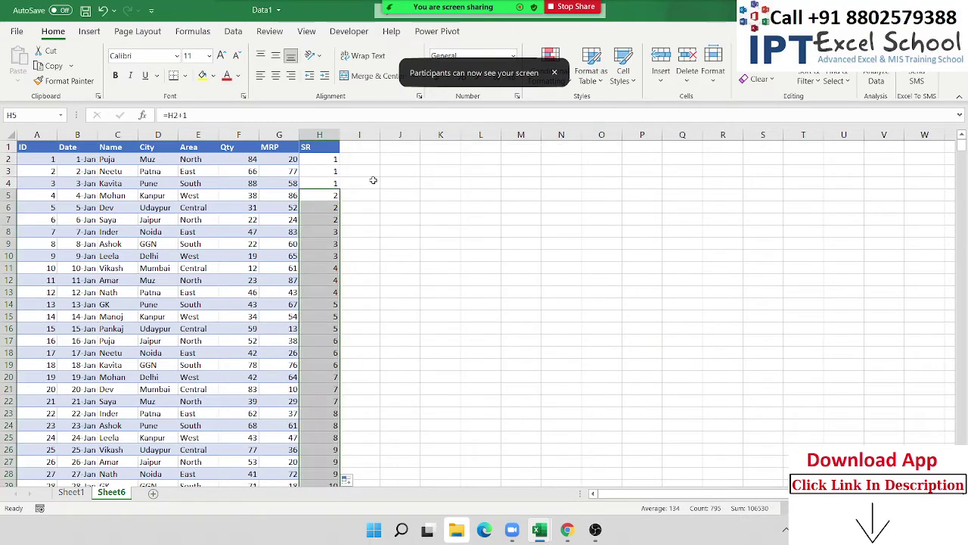
- Enter 1 in H800 below the data and select from there to the last row
{"action": "key", "text": "ctrl+Down"}
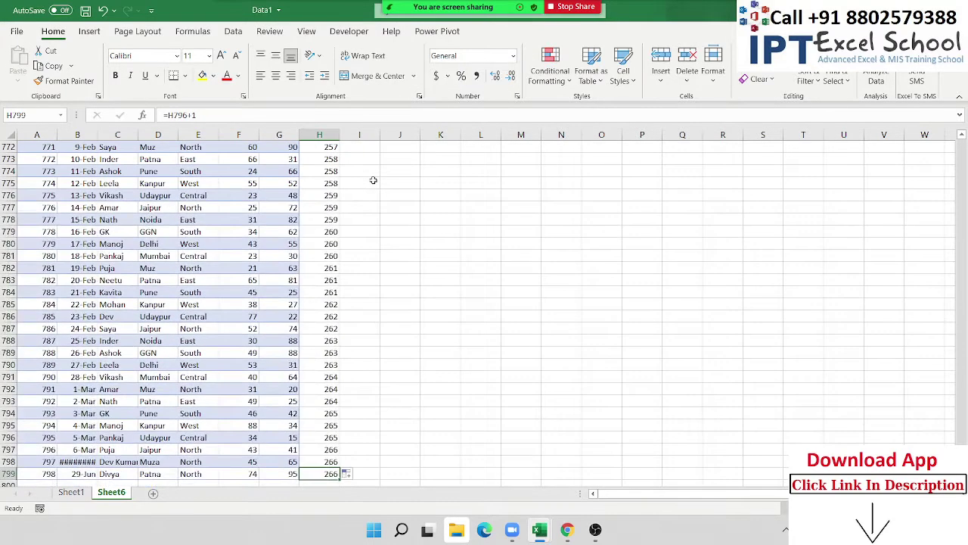
{"action": "key", "text": "ctrl+Up"}
{"action": "key", "text": "ctrl+Down"}
{"action": "key", "text": "Down"}
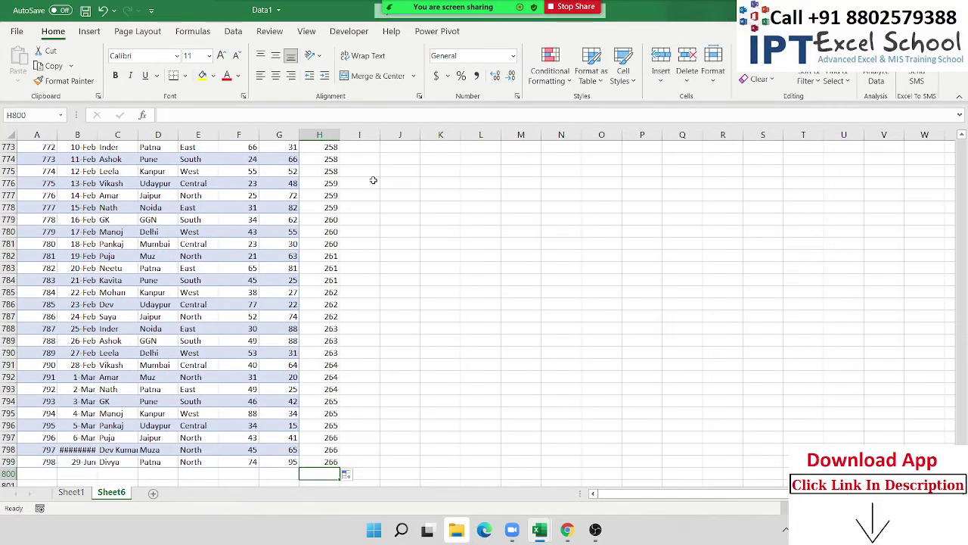
{"action": "type", "text": "1"}
{"action": "key", "text": "Return"}
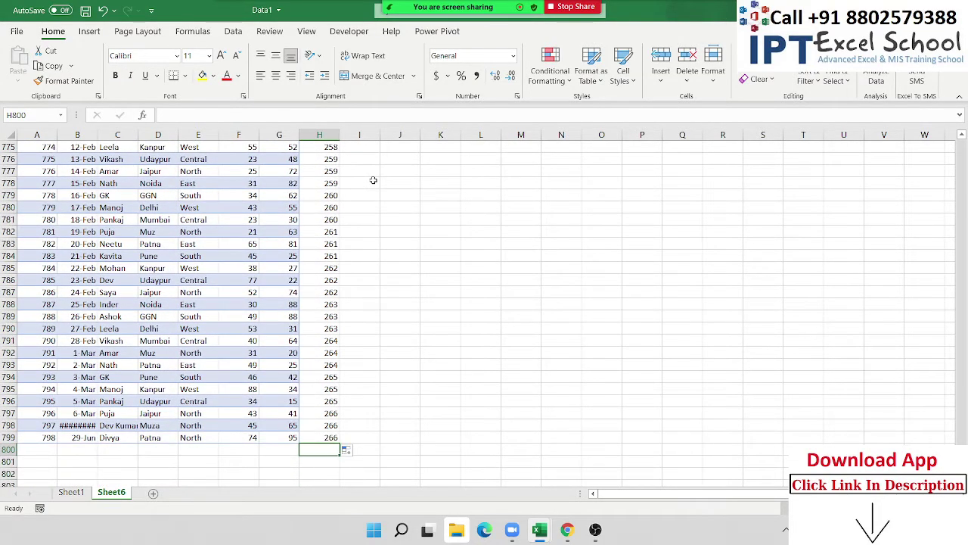
{"action": "key", "text": "Up"}
{"action": "key", "text": "ctrl+shift+Down"}
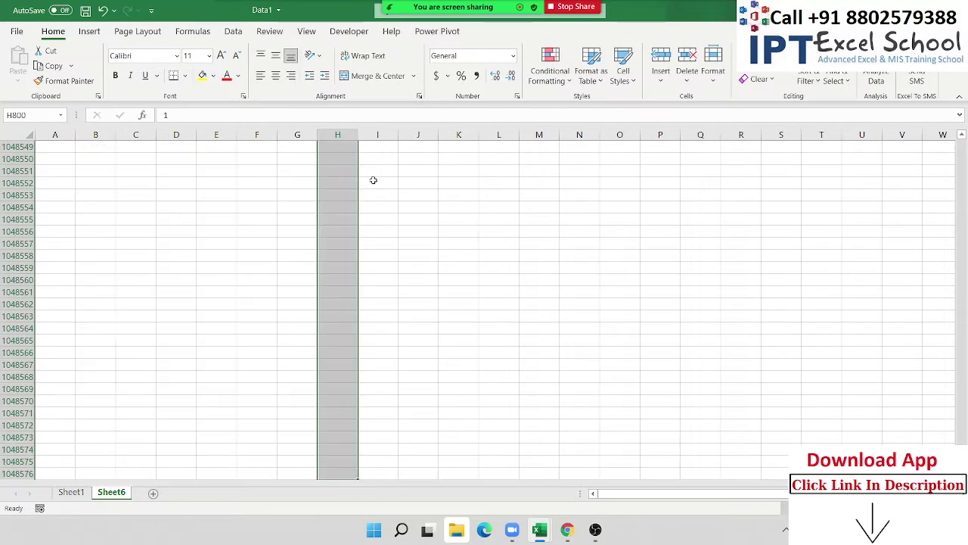
- Fill a linear series 1 to 266 down column H from H800
{"action": "left_click", "coordinate": [814, 82]}
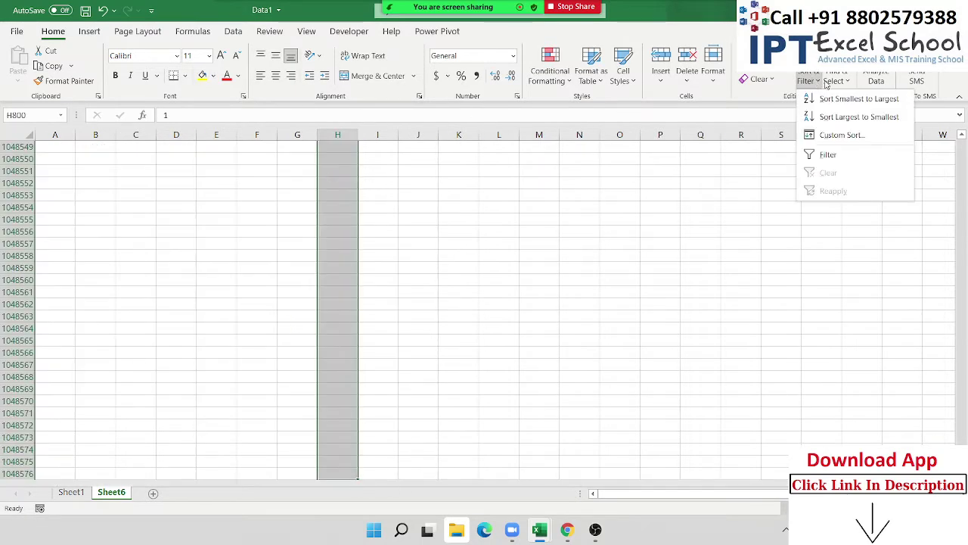
{"action": "left_click", "coordinate": [836, 85]}
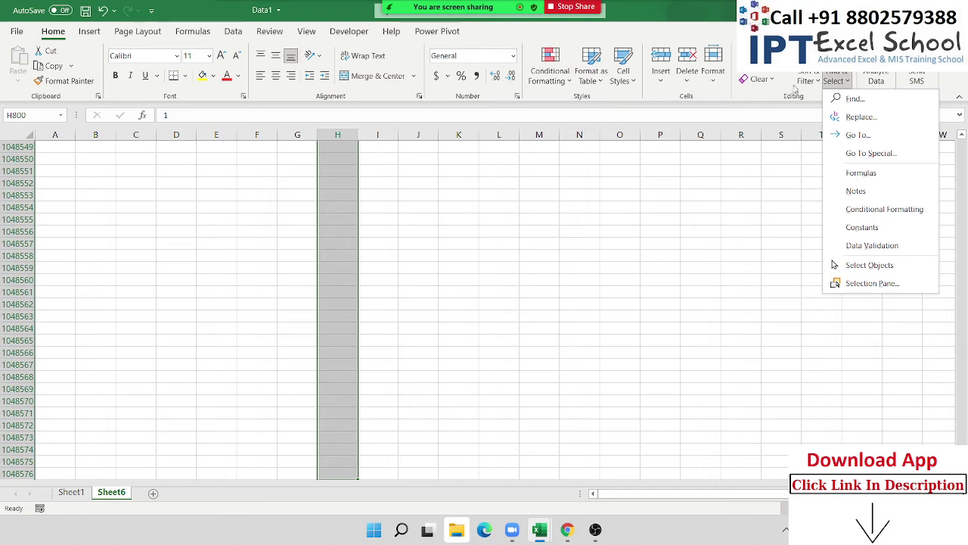
{"action": "left_click", "coordinate": [753, 64]}
{"action": "left_click", "coordinate": [780, 175]}
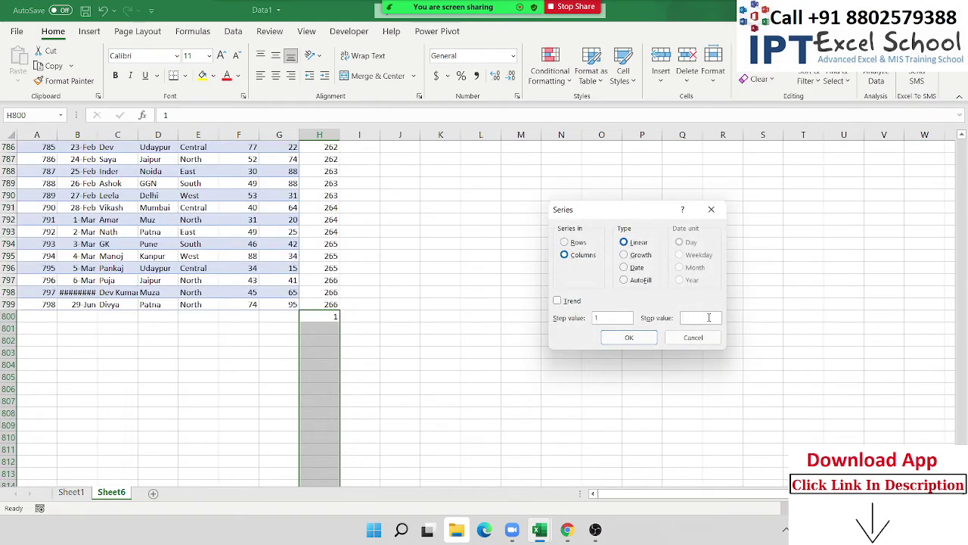
{"action": "type", "text": "266"}
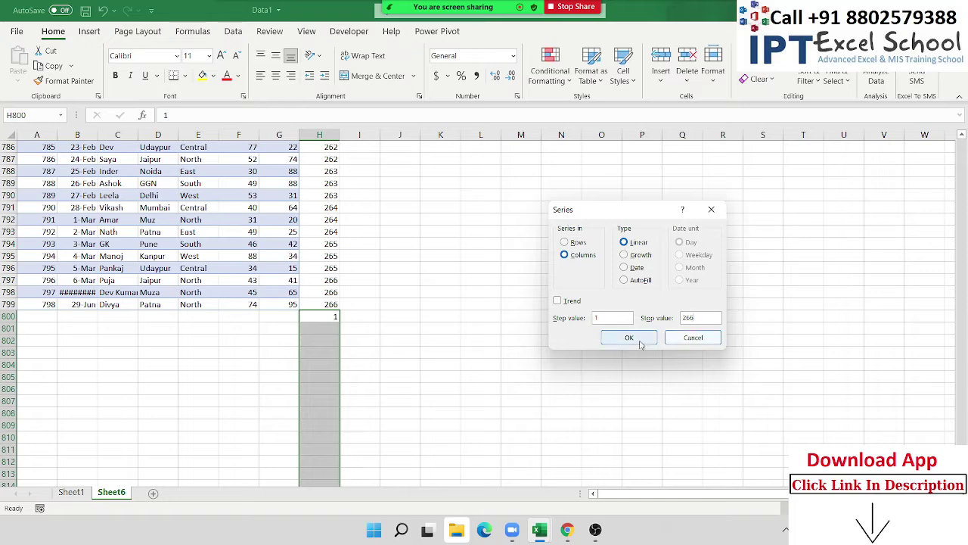
{"action": "left_click", "coordinate": [635, 339]}
- Step through the repeating SR numbers at the top of column H
{"action": "key", "text": "Up"}
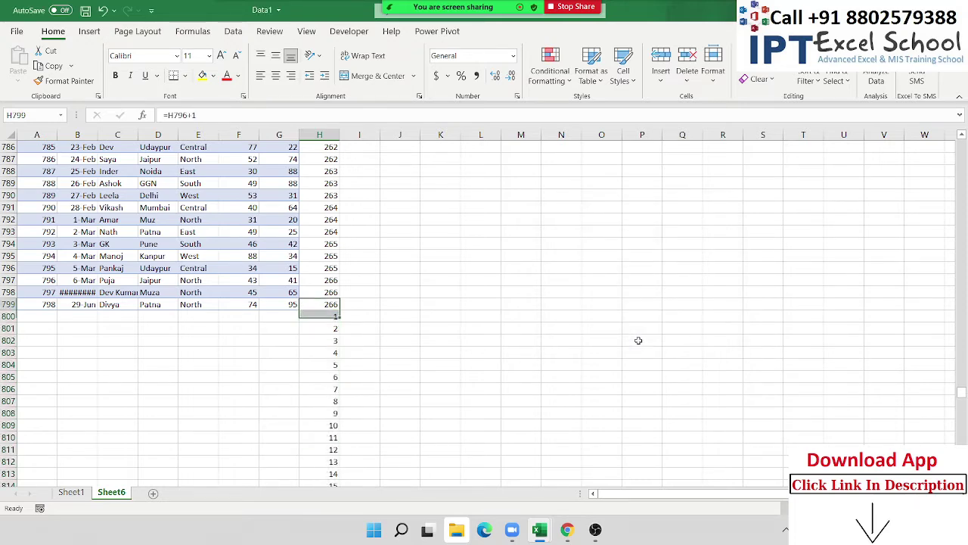
{"action": "key", "text": "ctrl+Up"}
{"action": "key", "text": "Down"}
{"action": "key", "text": "shift+Down"}
{"action": "key", "text": "shift+Down"}
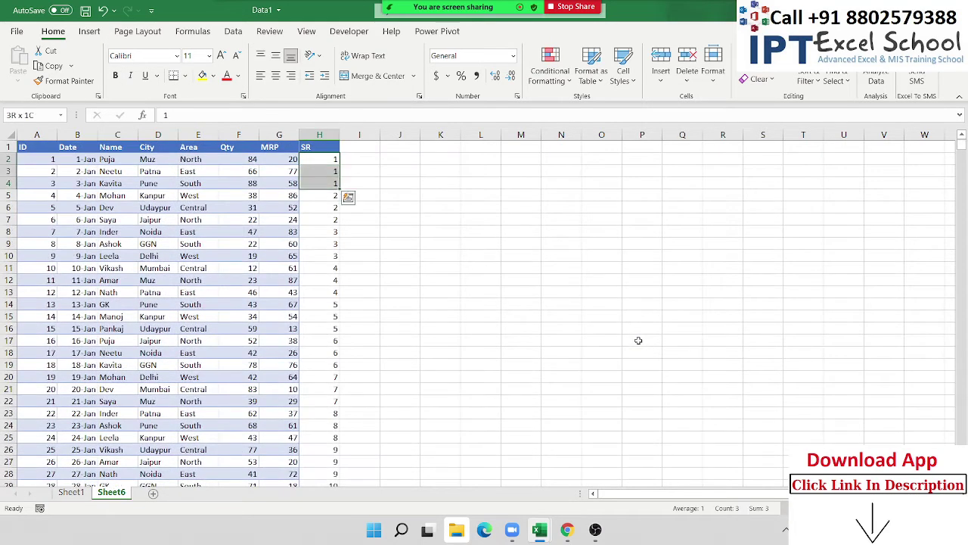
{"action": "key", "text": "Down"}
{"action": "key", "text": "Down"}
{"action": "key", "text": "Down"}
{"action": "key", "text": "shift+Down"}
{"action": "key", "text": "shift+Down"}
{"action": "key", "text": "shift+Down"}
{"action": "key", "text": "Left"}
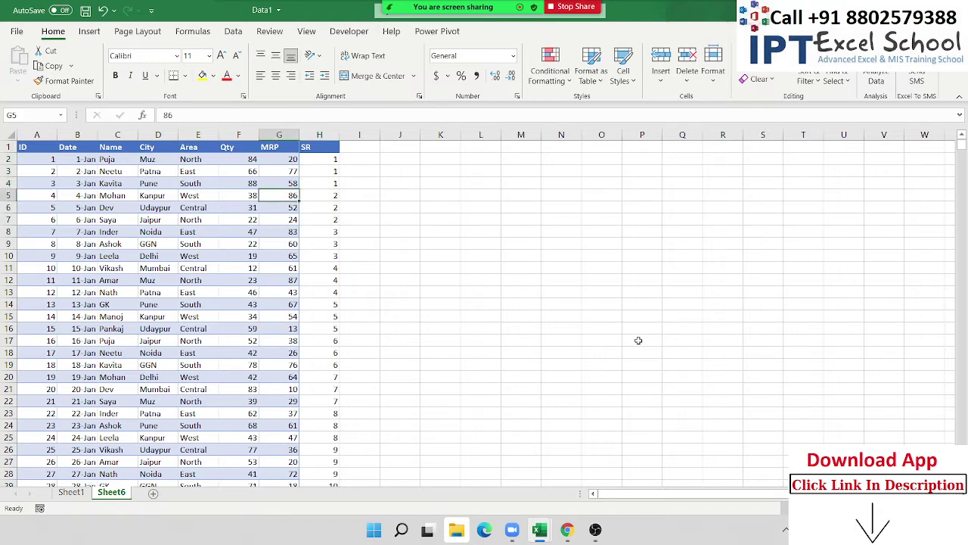
{"action": "key", "text": "ctrl+Down"}
- Select the whole range A1:H1065, including the extra number series
{"action": "key", "text": "Down"}
{"action": "key", "text": "Down"}
{"action": "key", "text": "Up"}
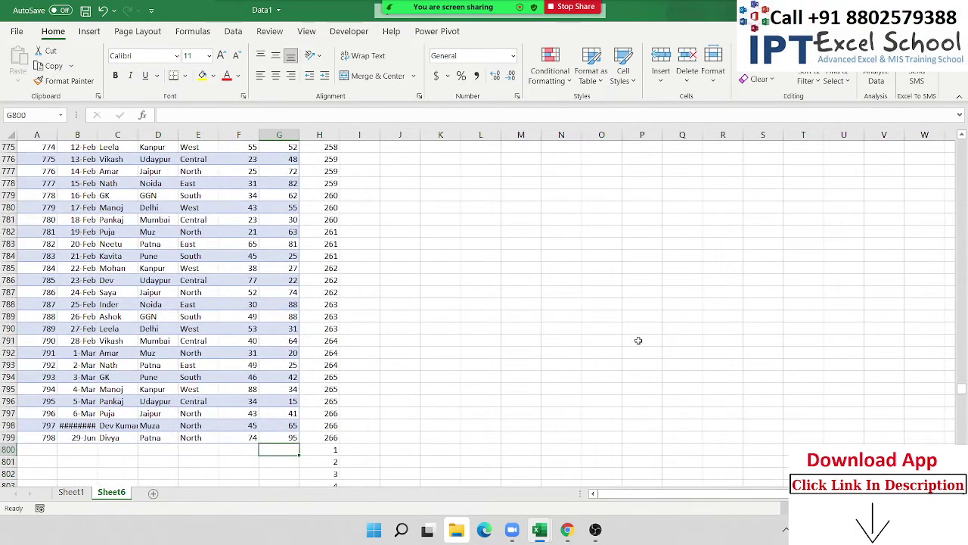
{"action": "key", "text": "Right"}
{"action": "key", "text": "Down"}
{"action": "key", "text": "Down"}
{"action": "key", "text": "Down"}
{"action": "key", "text": "Down"}
{"action": "key", "text": "Down"}
{"action": "key", "text": "ctrl+Down"}
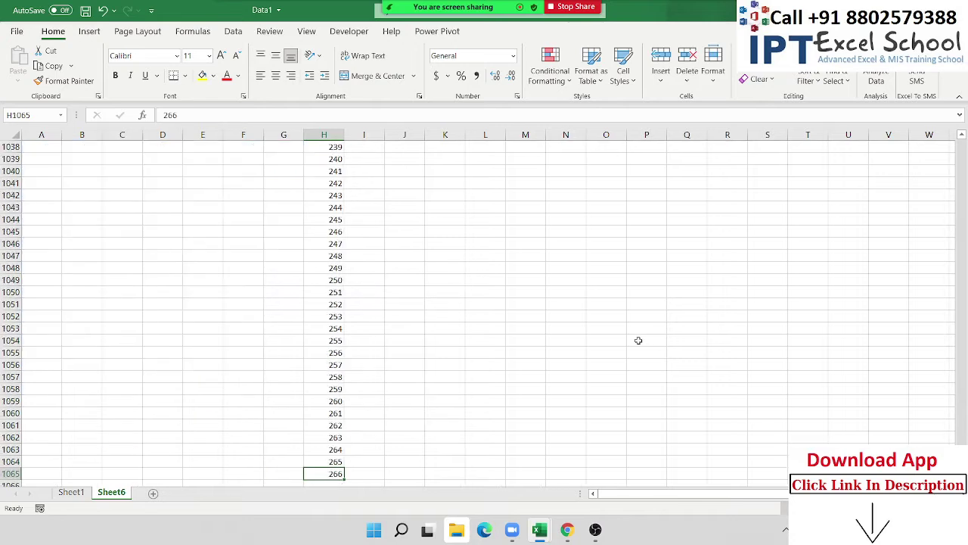
{"action": "key", "text": "ctrl+shift+Left"}
{"action": "key", "text": "ctrl+shift+Up"}
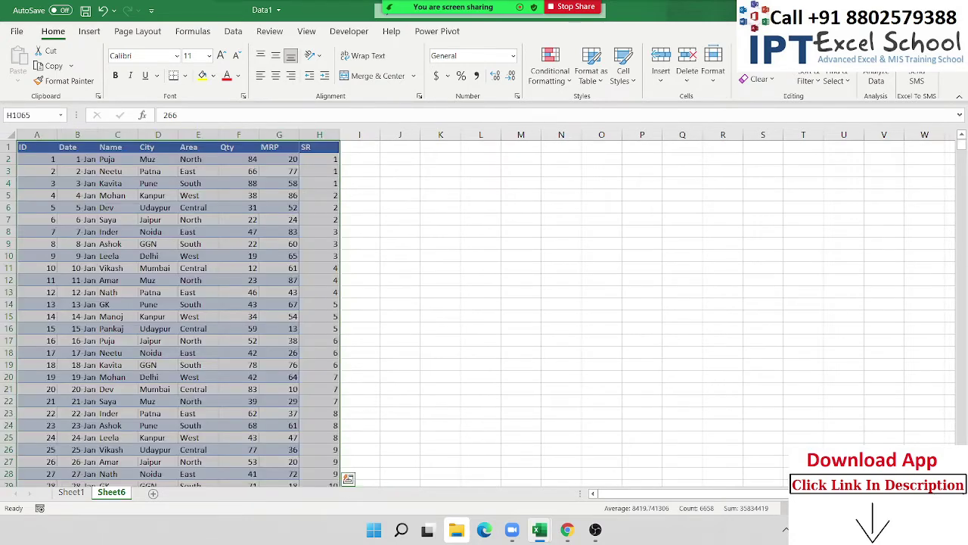
- Custom-sort the range by SR, smallest to largest, to interleave blank rows
{"action": "left_click", "coordinate": [759, 67]}
{"action": "left_click", "coordinate": [808, 79]}
{"action": "left_click", "coordinate": [824, 135]}
{"action": "left_click", "coordinate": [507, 259]}
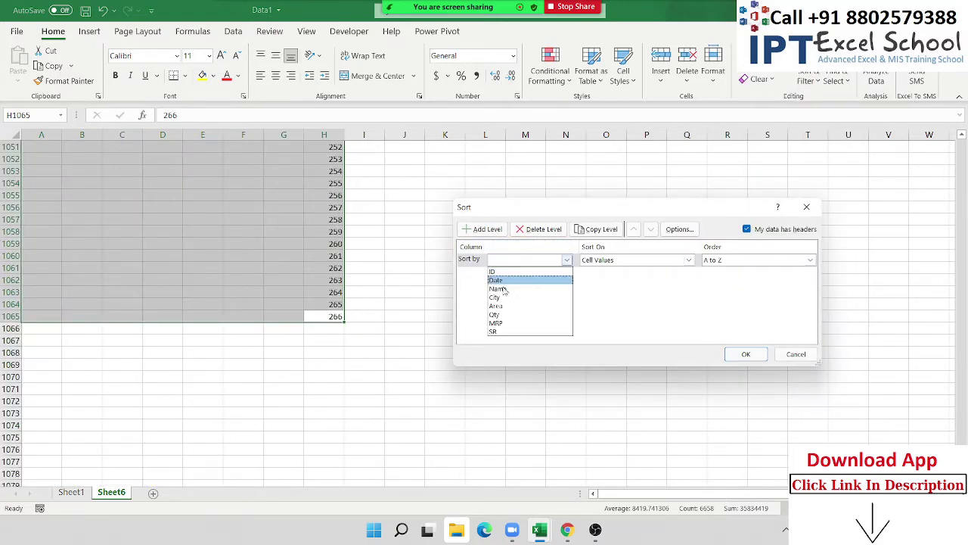
{"action": "left_click", "coordinate": [499, 270]}
{"action": "left_click", "coordinate": [746, 354]}
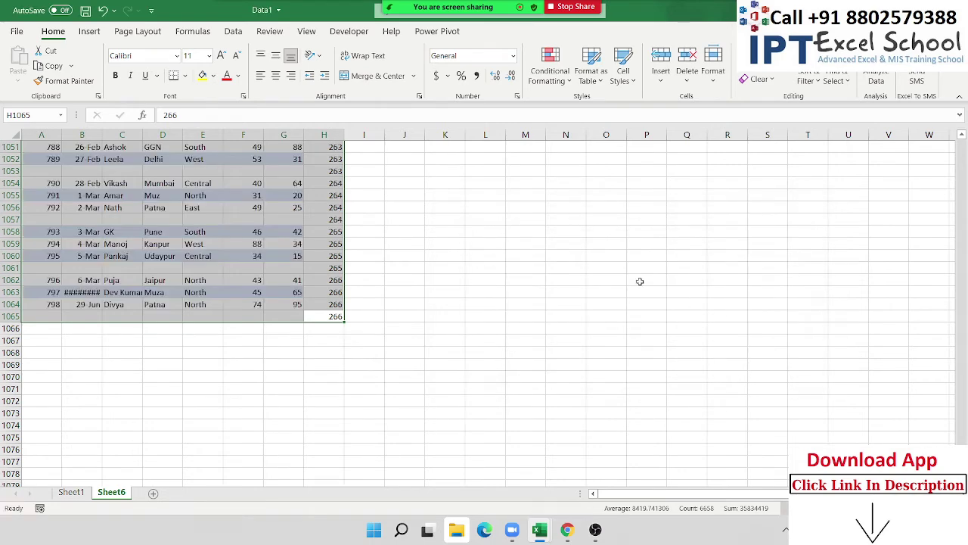
- Delete the SR helper column H
{"action": "key", "text": "ctrl+Home"}
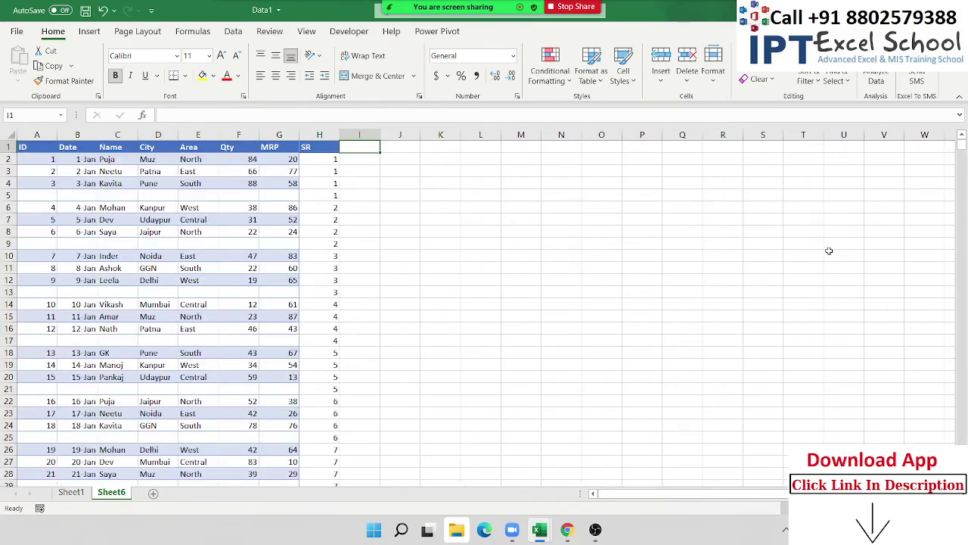
{"action": "key", "text": "Right"}
{"action": "key", "text": "Right"}
{"action": "key", "text": "Right"}
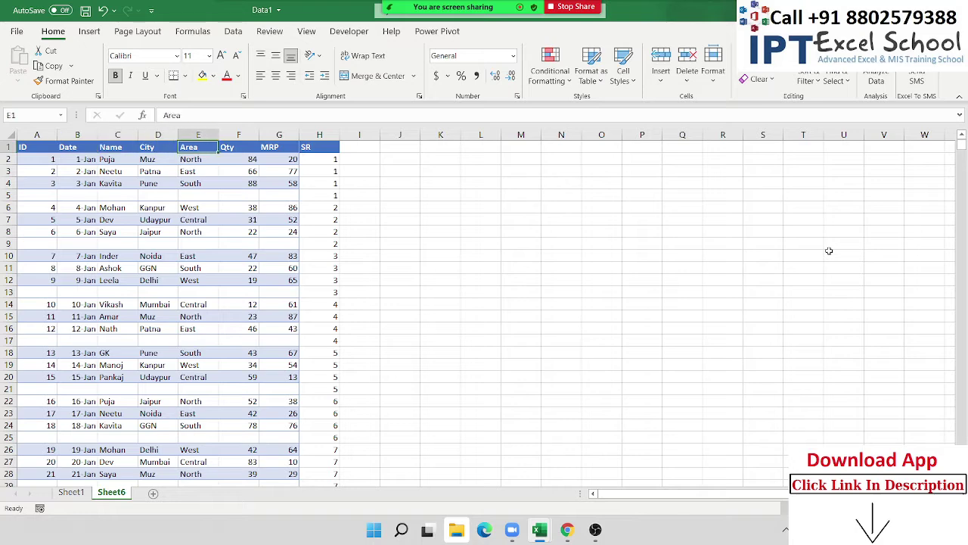
{"action": "key", "text": "Right"}
{"action": "key", "text": "Home"}
{"action": "key", "text": "Right"}
{"action": "key", "text": "Right"}
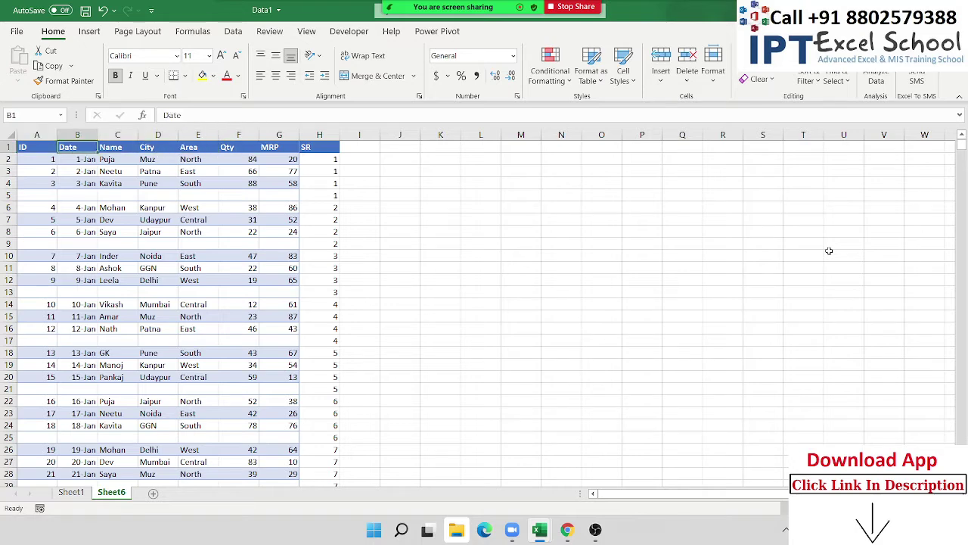
{"action": "key", "text": "Right"}
{"action": "key", "text": "Right"}
{"action": "key", "text": "Right"}
{"action": "key", "text": "Right"}
{"action": "key", "text": "Right"}
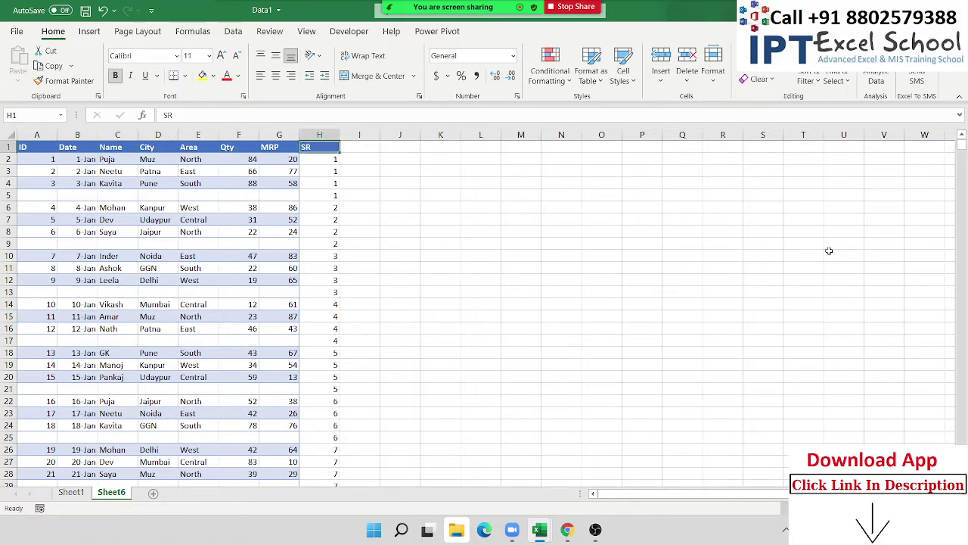
{"action": "key", "text": "ctrl+space"}
{"action": "key", "text": "Delete"}
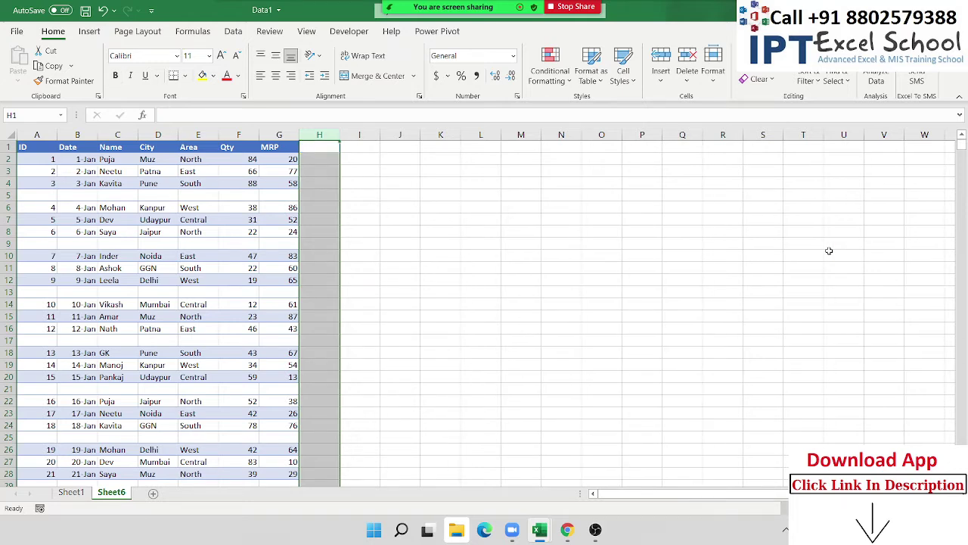
{"action": "key", "text": "Left"}
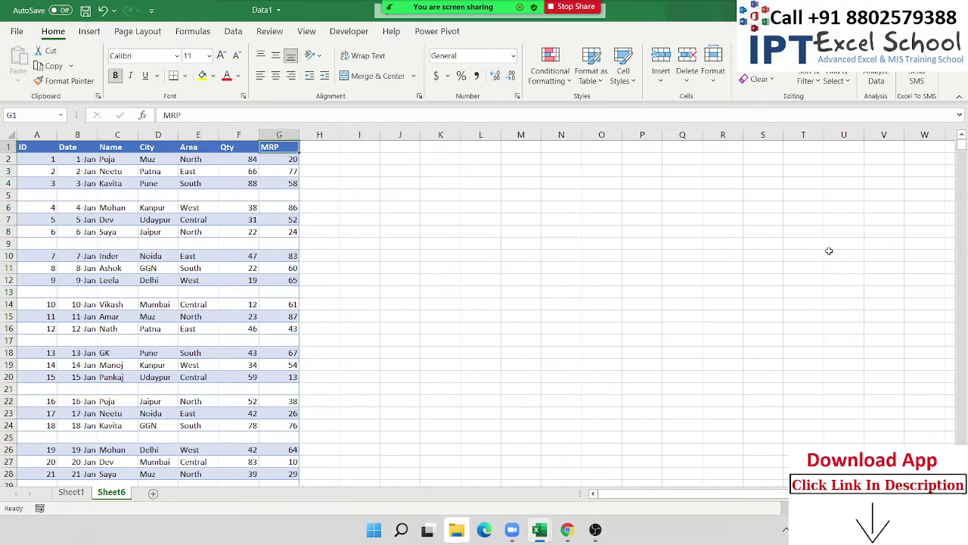
{"action": "key", "text": "Left"}
{"action": "key", "text": "Left"}
{"action": "key", "text": "Down"}
{"action": "key", "text": "Down"}
{"action": "key", "text": "Down"}
{"action": "key", "text": "Down"}
{"action": "key", "text": "Down"}
{"action": "key", "text": "Down"}
{"action": "key", "text": "Down"}
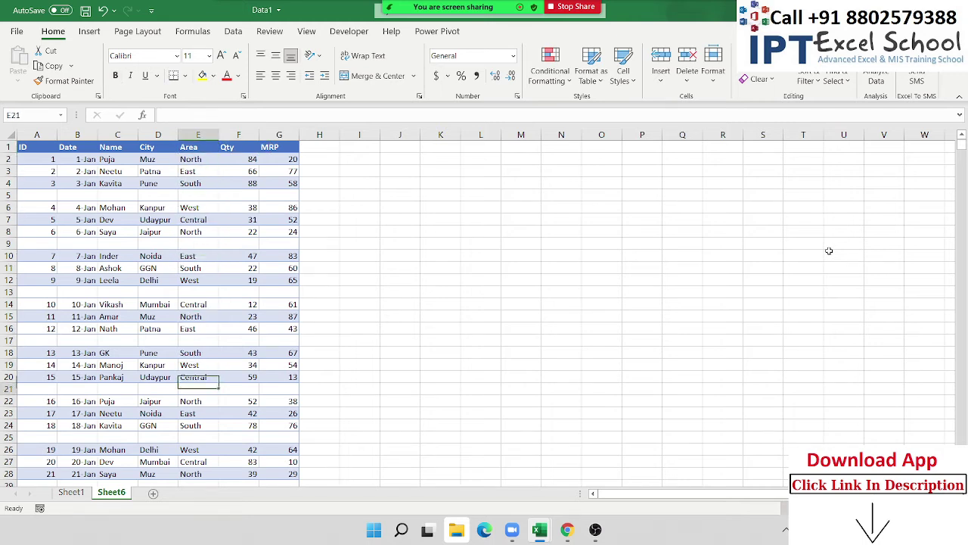
{"action": "key", "text": "Down"}
{"action": "key", "text": "Down"}
{"action": "key", "text": "Down"}
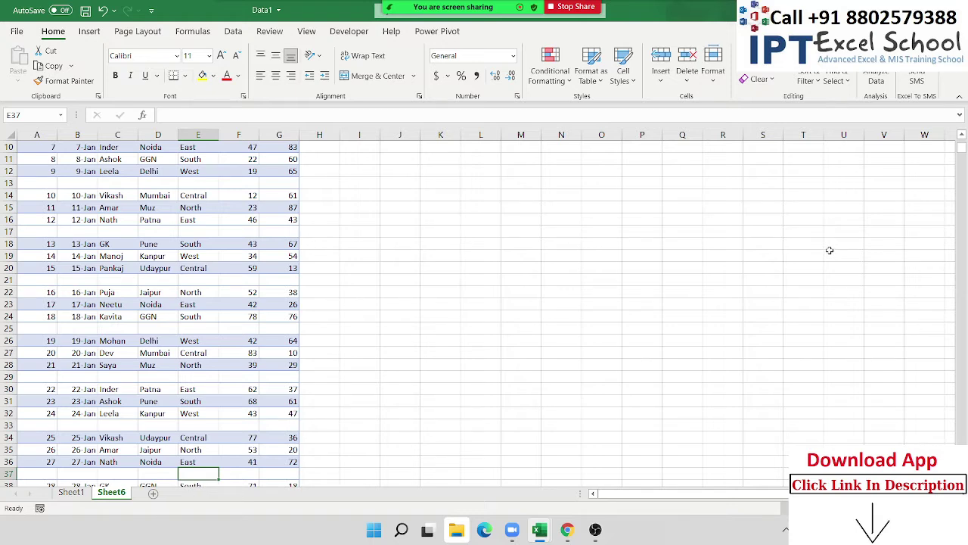
{"action": "scroll", "coordinate": [711, 244], "scroll_direction": "up", "scroll_amount": 3}
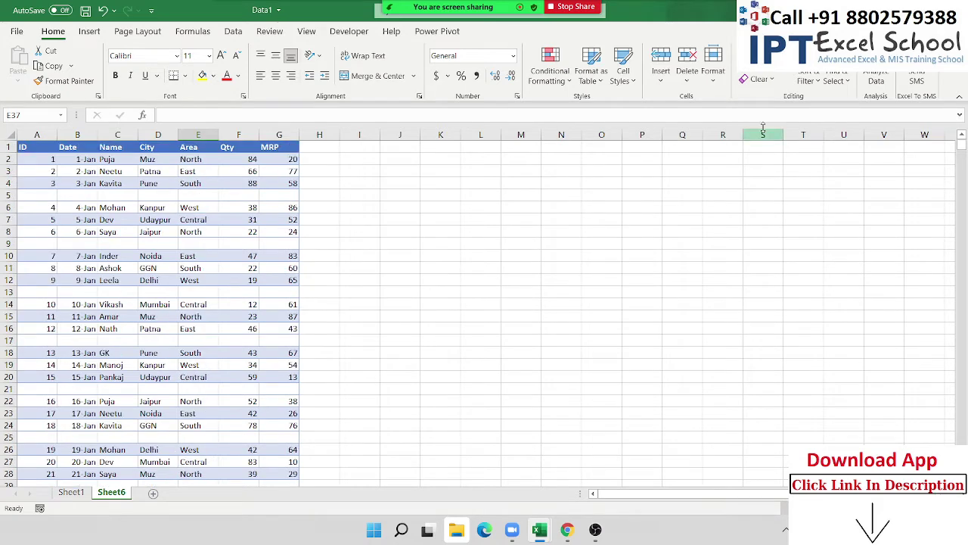
- Select from the ID header in A1 across and down to the last record
{"action": "left_click", "coordinate": [41, 146]}
{"action": "key", "text": "ctrl+shift+Right"}
{"action": "key", "text": "shift+Down"}
{"action": "key", "text": "shift+Down"}
{"action": "key", "text": "shift+Down"}
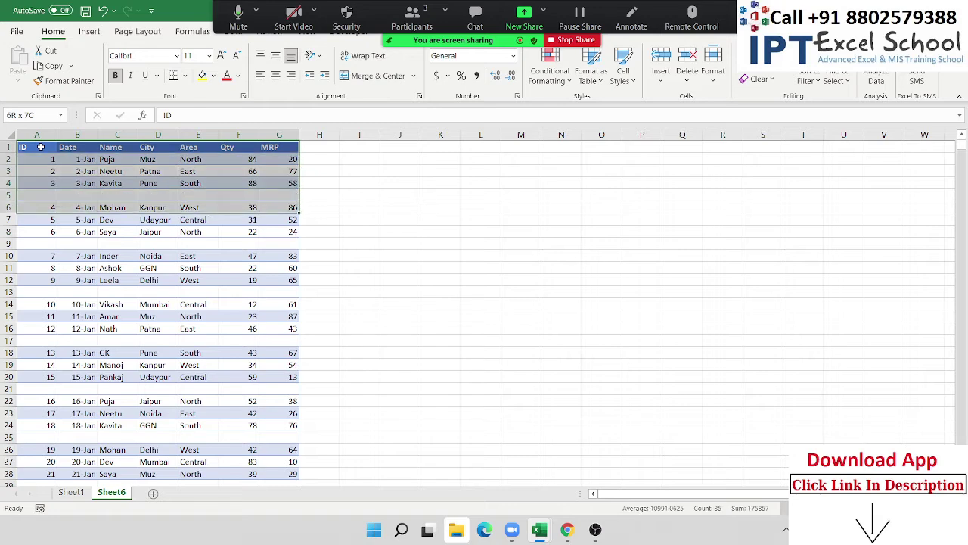
{"action": "key", "text": "shift+Down"}
{"action": "key", "text": "shift+Down"}
{"action": "key", "text": "shift+Down"}
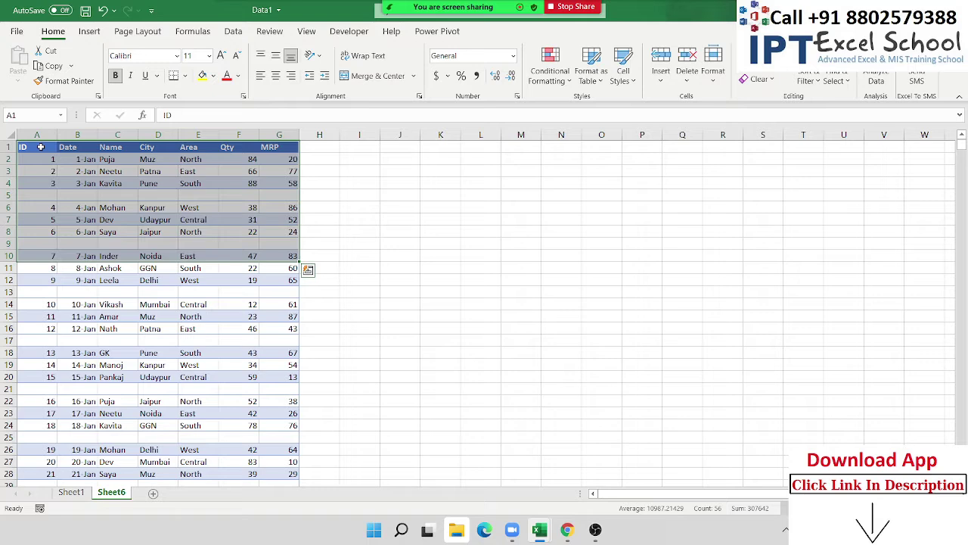
{"action": "key", "text": "shift+Down"}
{"action": "key", "text": "shift+Down"}
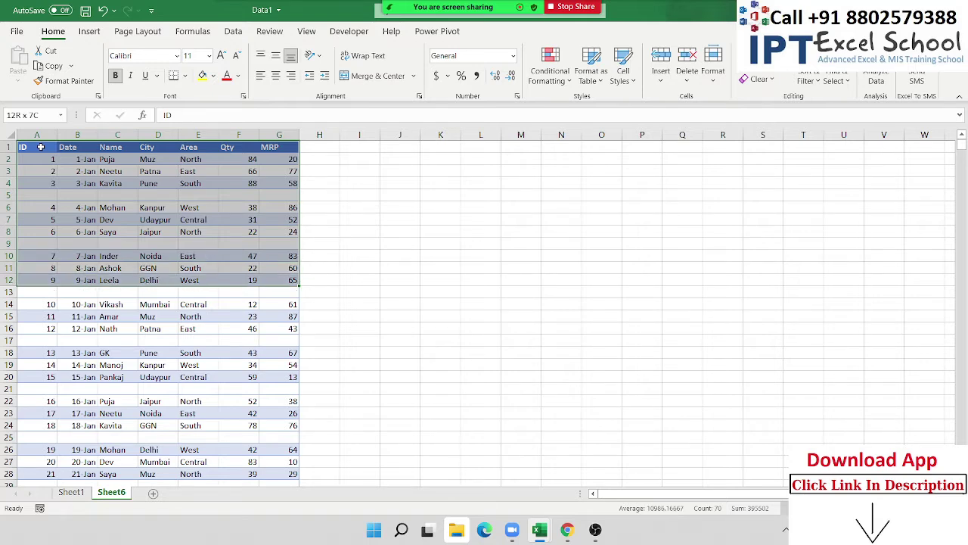
{"action": "key", "text": "shift+Down"}
{"action": "key", "text": "shift+Down"}
{"action": "key", "text": "shift+Down"}
{"action": "key", "text": "shift+Down"}
{"action": "key", "text": "shift+Down"}
{"action": "key", "text": "shift+Down"}
{"action": "key", "text": "shift+Down"}
{"action": "key", "text": "shift+Down"}
{"action": "key", "text": "shift+Down"}
{"action": "key", "text": "shift+Down"}
{"action": "key", "text": "shift+Down"}
{"action": "key", "text": "shift+Down"}
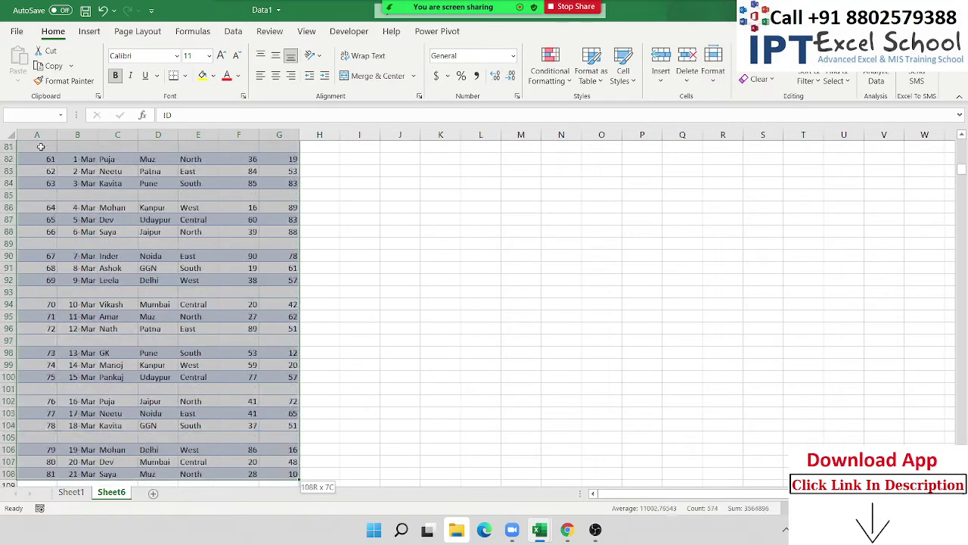
{"action": "key", "text": "shift+Down"}
{"action": "key", "text": "shift+Down"}
{"action": "key", "text": "shift+Down"}
{"action": "key", "text": "shift+Down"}
{"action": "key", "text": "shift+Down"}
{"action": "key", "text": "shift+Down"}
{"action": "key", "text": "shift+Down"}
{"action": "key", "text": "shift+Down"}
{"action": "key", "text": "shift+Down"}
{"action": "key", "text": "shift+Down"}
{"action": "key", "text": "shift+Down"}
{"action": "key", "text": "shift+Down"}
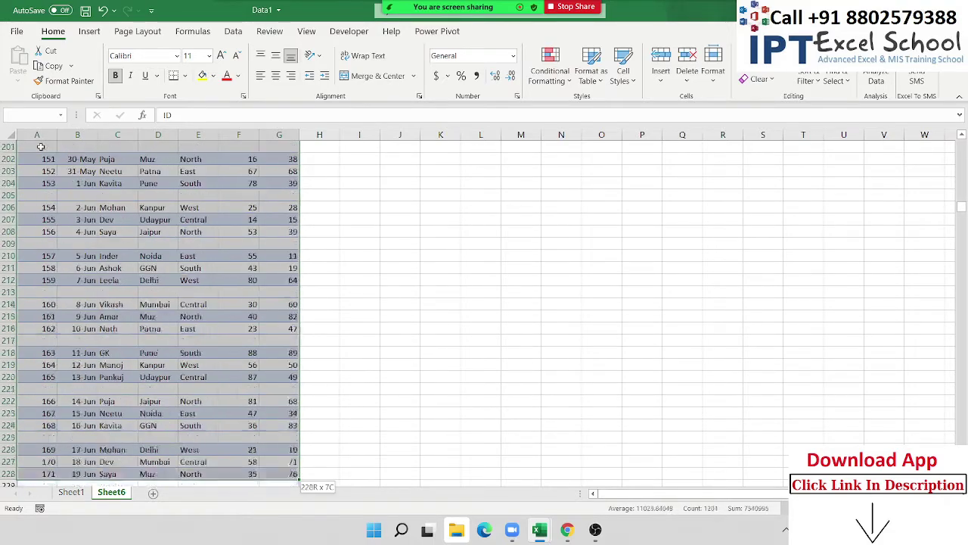
{"action": "key", "text": "shift+Down"}
{"action": "key", "text": "shift+Down"}
{"action": "key", "text": "shift+Down"}
{"action": "key", "text": "shift+Down"}
{"action": "key", "text": "shift+Down"}
{"action": "key", "text": "shift+Down"}
{"action": "key", "text": "shift+Down"}
{"action": "key", "text": "shift+Down"}
{"action": "key", "text": "shift+Down"}
{"action": "key", "text": "shift+Down"}
{"action": "key", "text": "shift+Down"}
{"action": "key", "text": "shift+Down"}
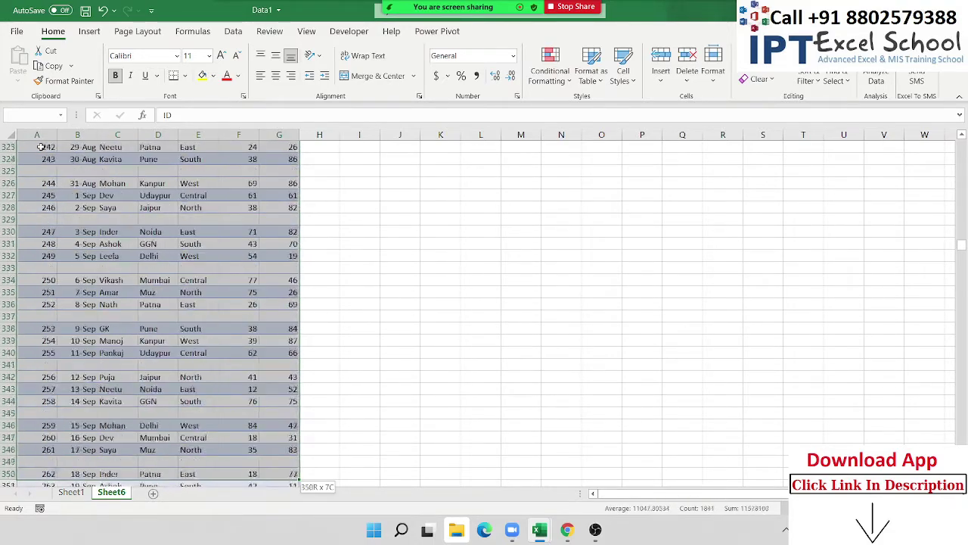
{"action": "key", "text": "shift+Down"}
{"action": "key", "text": "shift+Down"}
{"action": "key", "text": "shift+Down"}
{"action": "key", "text": "shift+Down"}
{"action": "key", "text": "shift+Down"}
{"action": "key", "text": "shift+Down"}
{"action": "key", "text": "shift+Down"}
{"action": "key", "text": "shift+Down"}
{"action": "key", "text": "shift+Down"}
{"action": "key", "text": "shift+Down"}
{"action": "key", "text": "shift+Down"}
{"action": "key", "text": "shift+Down"}
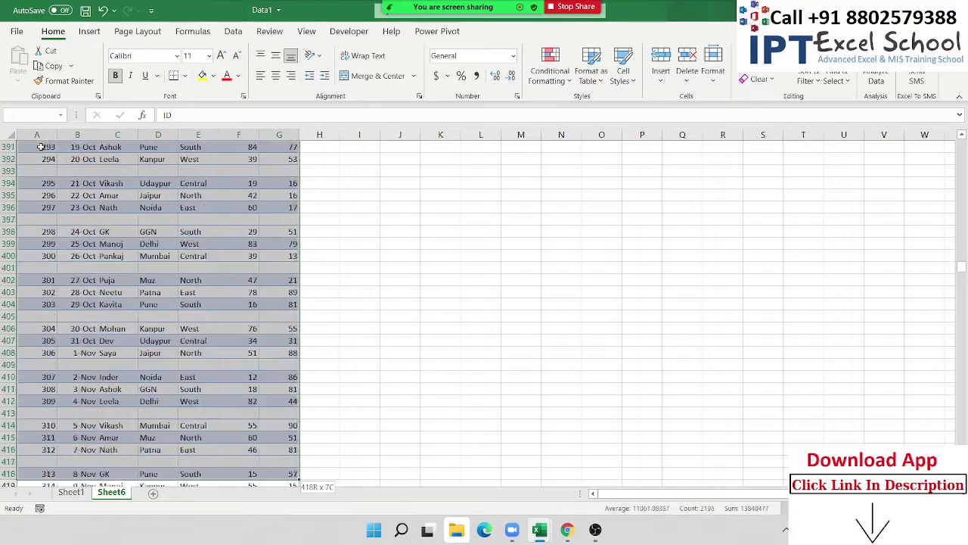
{"action": "key", "text": "shift+Down"}
{"action": "key", "text": "shift+Down"}
{"action": "key", "text": "shift+Down"}
{"action": "key", "text": "shift+Down"}
{"action": "key", "text": "shift+Down"}
{"action": "key", "text": "shift+Down"}
{"action": "key", "text": "shift+Down"}
{"action": "key", "text": "shift+Down"}
{"action": "key", "text": "shift+Down"}
{"action": "key", "text": "shift+Down"}
{"action": "key", "text": "shift+Down"}
{"action": "key", "text": "shift+Down"}
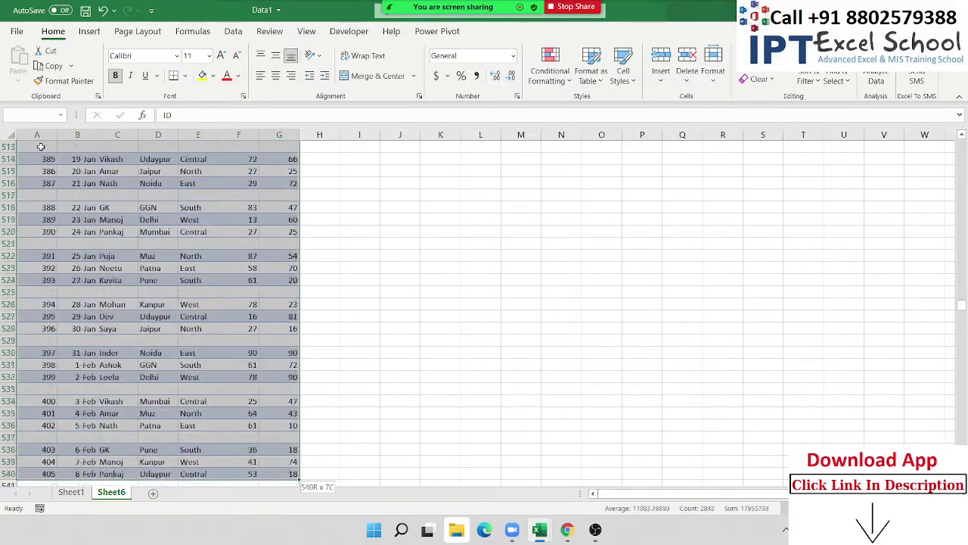
{"action": "key", "text": "shift+Down"}
{"action": "key", "text": "shift+Down"}
{"action": "key", "text": "shift+Down"}
{"action": "key", "text": "shift+Down"}
{"action": "key", "text": "shift+Down"}
{"action": "key", "text": "shift+Down"}
{"action": "key", "text": "shift+Down"}
{"action": "key", "text": "shift+Down"}
{"action": "key", "text": "shift+Down"}
{"action": "key", "text": "shift+Down"}
{"action": "key", "text": "shift+Down"}
{"action": "key", "text": "shift+Down"}
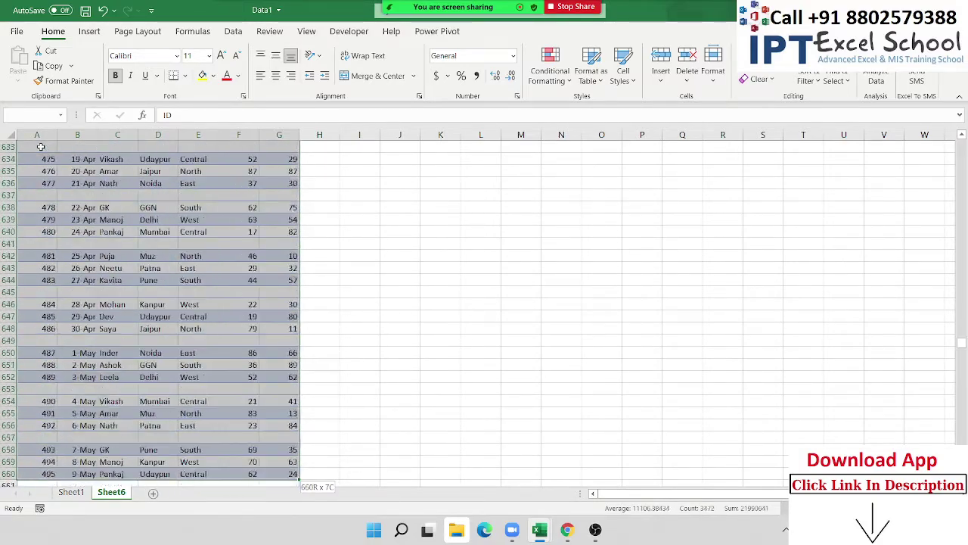
{"action": "key", "text": "shift+Down"}
{"action": "key", "text": "shift+Down"}
{"action": "key", "text": "shift+Down"}
{"action": "key", "text": "shift+Down"}
{"action": "key", "text": "shift+Down"}
{"action": "key", "text": "shift+Down"}
{"action": "key", "text": "shift+Down"}
{"action": "key", "text": "shift+Down"}
{"action": "key", "text": "shift+Down"}
{"action": "key", "text": "shift+Down"}
{"action": "key", "text": "shift+Down"}
{"action": "key", "text": "shift+Down"}
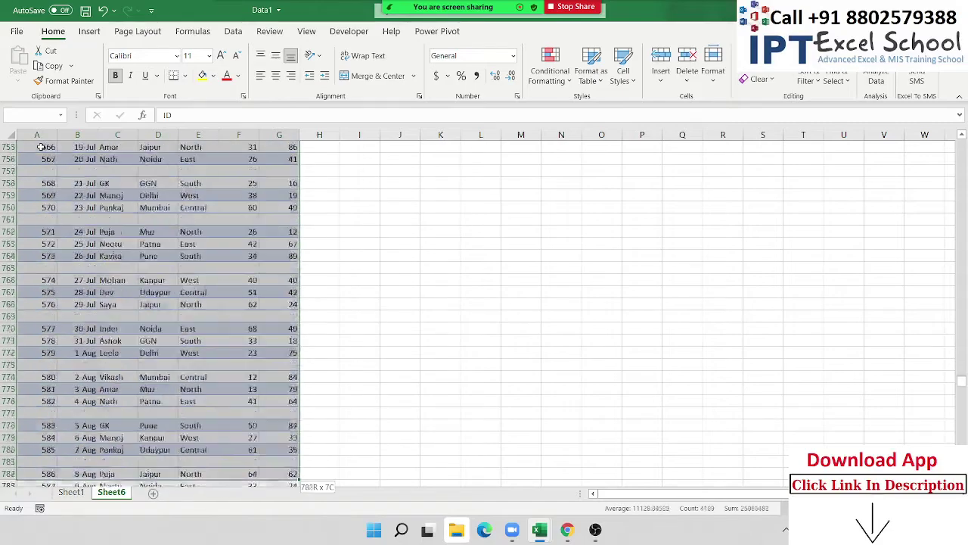
{"action": "key", "text": "shift+Down"}
{"action": "key", "text": "shift+Down"}
{"action": "key", "text": "shift+Down"}
{"action": "key", "text": "shift+Down"}
{"action": "key", "text": "shift+Down"}
{"action": "key", "text": "shift+Down"}
{"action": "key", "text": "shift+Down"}
{"action": "key", "text": "shift+Down"}
{"action": "key", "text": "shift+Down"}
{"action": "key", "text": "shift+Down"}
{"action": "key", "text": "shift+Down"}
{"action": "key", "text": "shift+Down"}
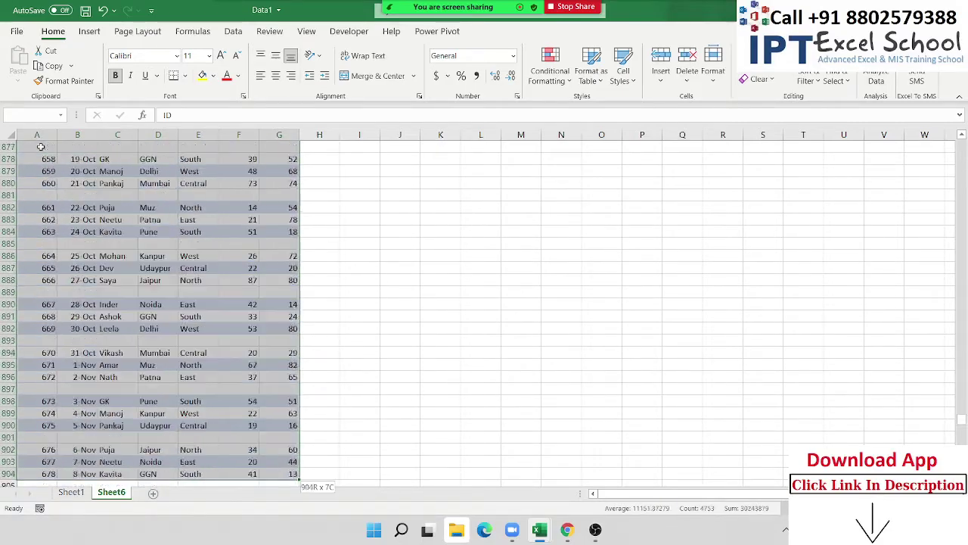
{"action": "key", "text": "shift+Down"}
{"action": "key", "text": "shift+Down"}
{"action": "key", "text": "shift+Down"}
{"action": "key", "text": "shift+Down"}
{"action": "key", "text": "shift+Down"}
{"action": "key", "text": "shift+Down"}
{"action": "key", "text": "shift+Down"}
{"action": "key", "text": "shift+Down"}
{"action": "key", "text": "shift+Down"}
{"action": "key", "text": "shift+Down"}
{"action": "key", "text": "shift+Down"}
{"action": "key", "text": "shift+Down"}
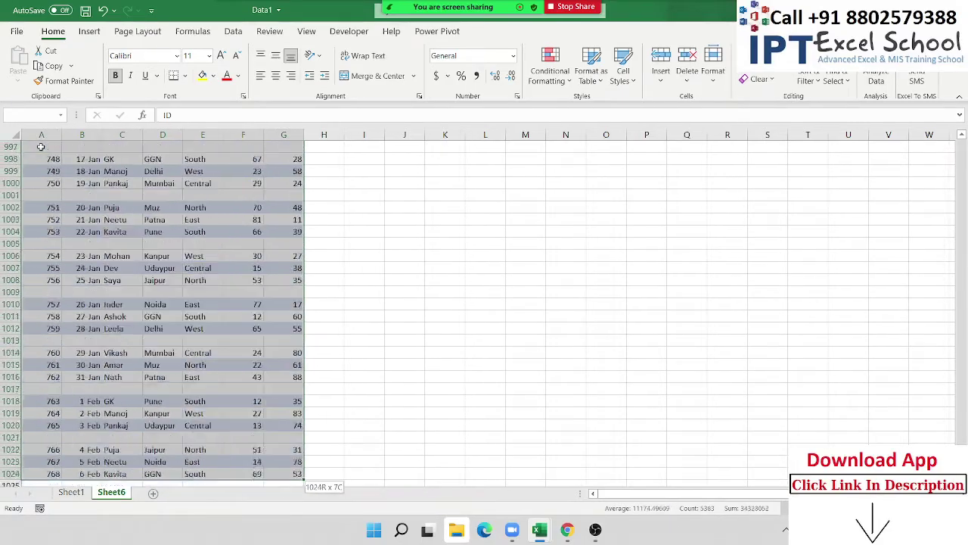
{"action": "key", "text": "shift+Down"}
{"action": "key", "text": "shift+Down"}
{"action": "key", "text": "shift+Down"}
{"action": "key", "text": "shift+Down"}
{"action": "key", "text": "shift+Down"}
{"action": "key", "text": "shift+Down"}
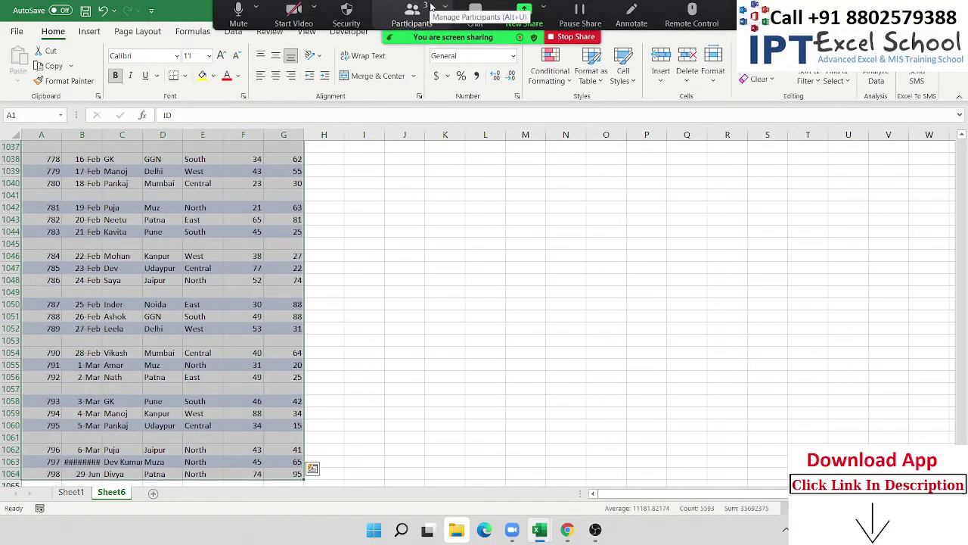
{"action": "left_click", "coordinate": [426, 12]}
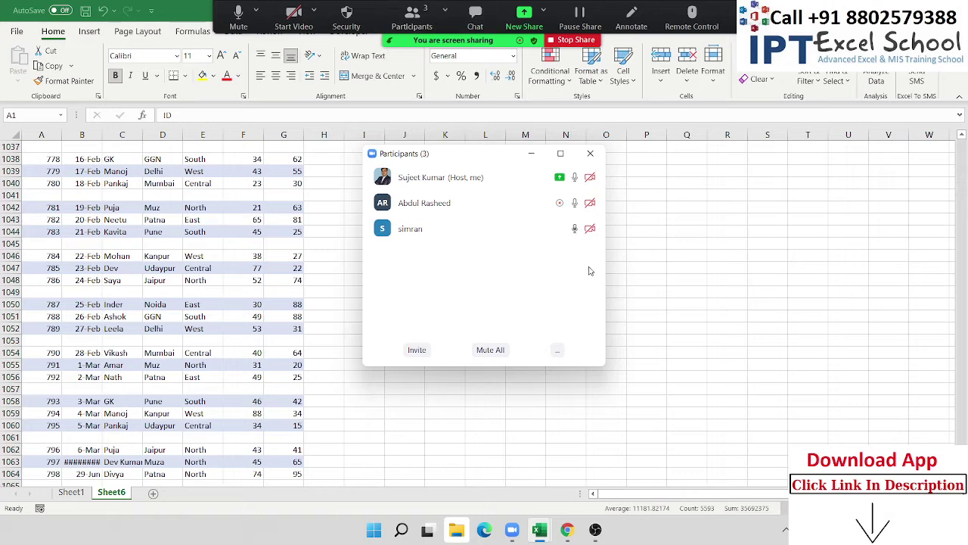
{"action": "left_click", "coordinate": [578, 234]}
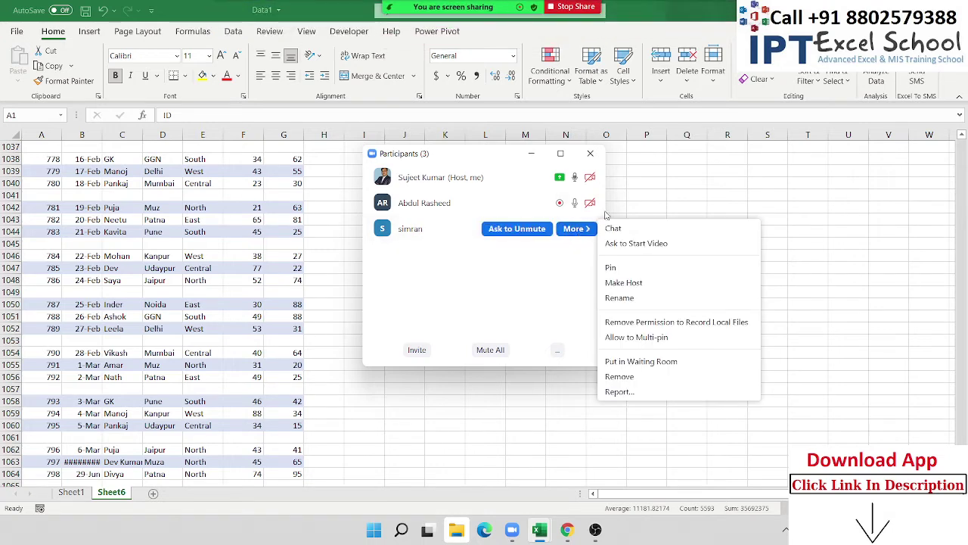
{"action": "left_click", "coordinate": [591, 153]}
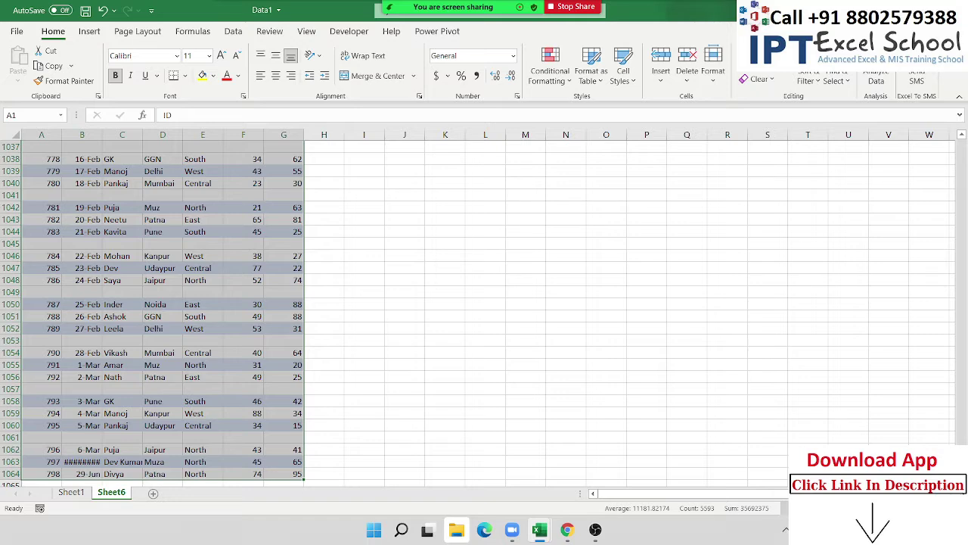
{"action": "left_click_drag", "start_coordinate": [953, 380], "coordinate": [952, 149]}
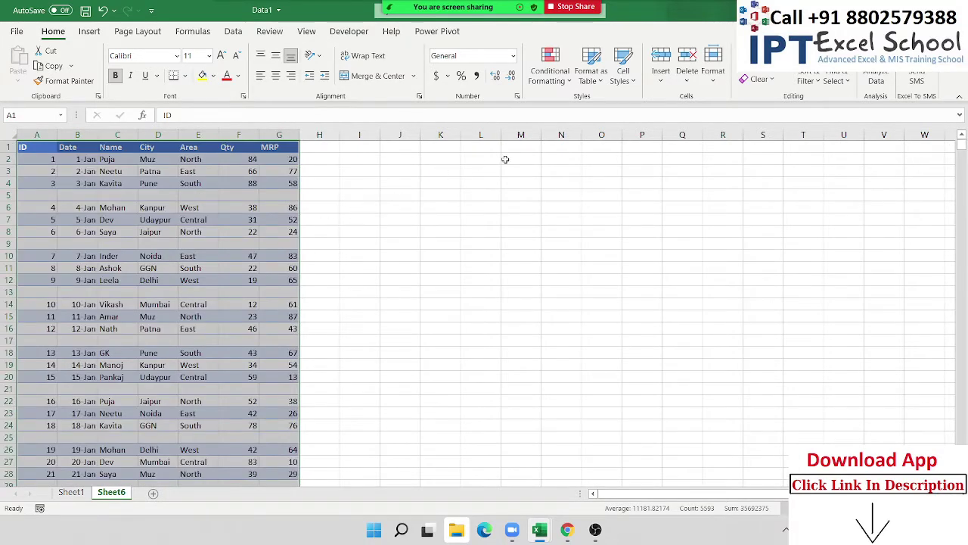
{"action": "mouse_move", "coordinate": [466, 6]}
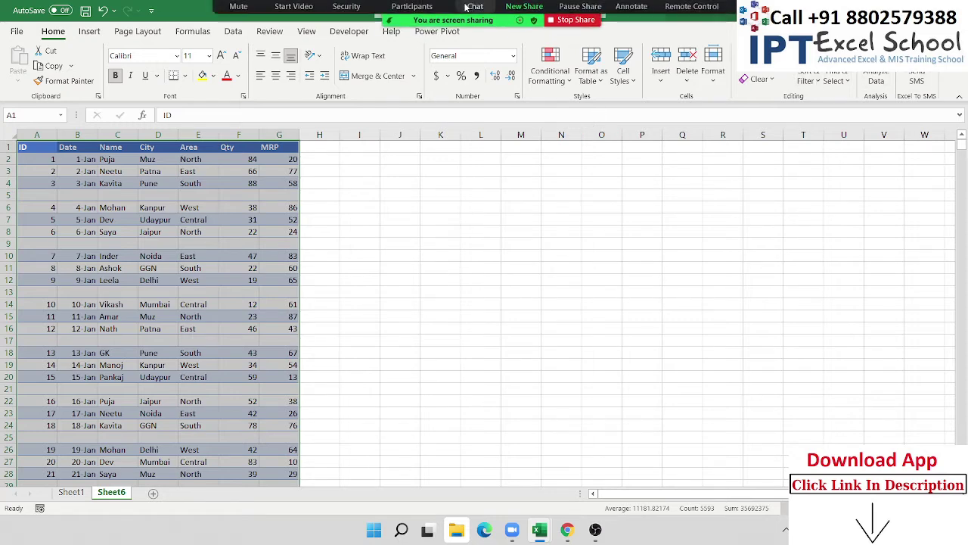
{"action": "left_click", "coordinate": [416, 14]}
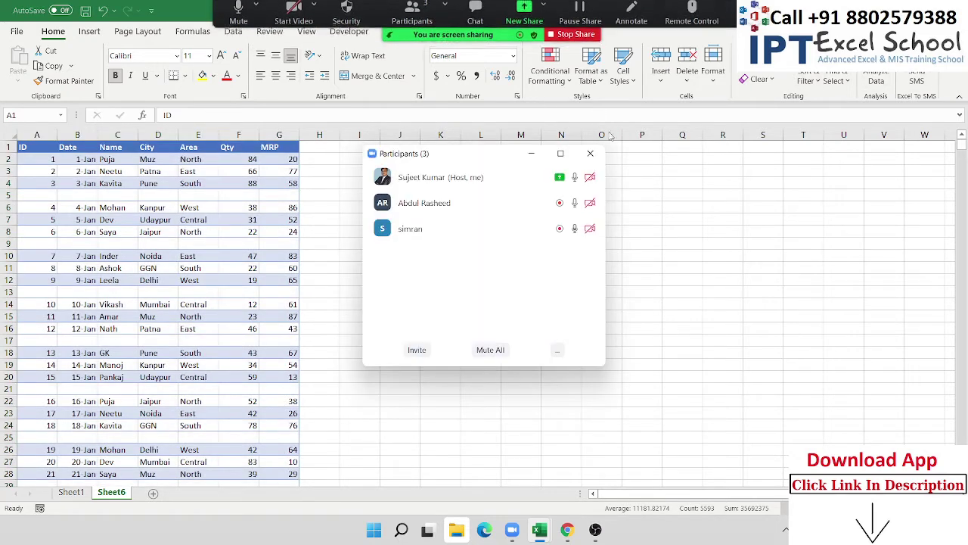
{"action": "left_click", "coordinate": [590, 154]}
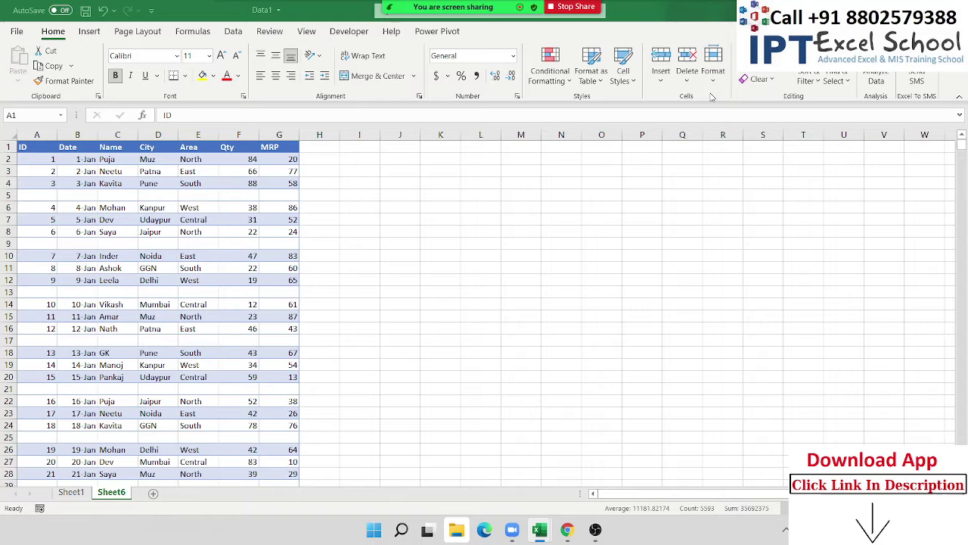
- Run a Custom Sort on ID, Smallest to Largest, to close up the blank rows
{"action": "left_click", "coordinate": [812, 79]}
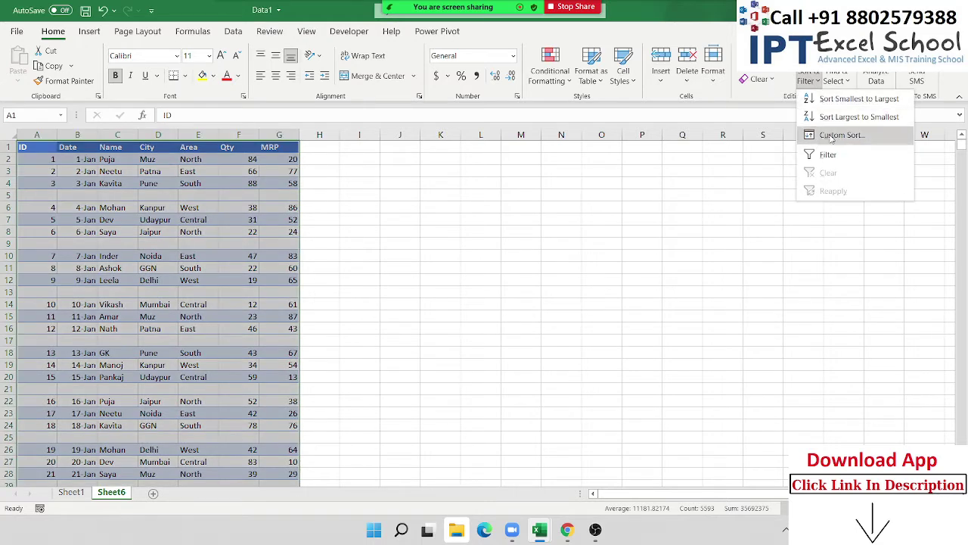
{"action": "left_click", "coordinate": [831, 136]}
{"action": "left_click", "coordinate": [517, 261]}
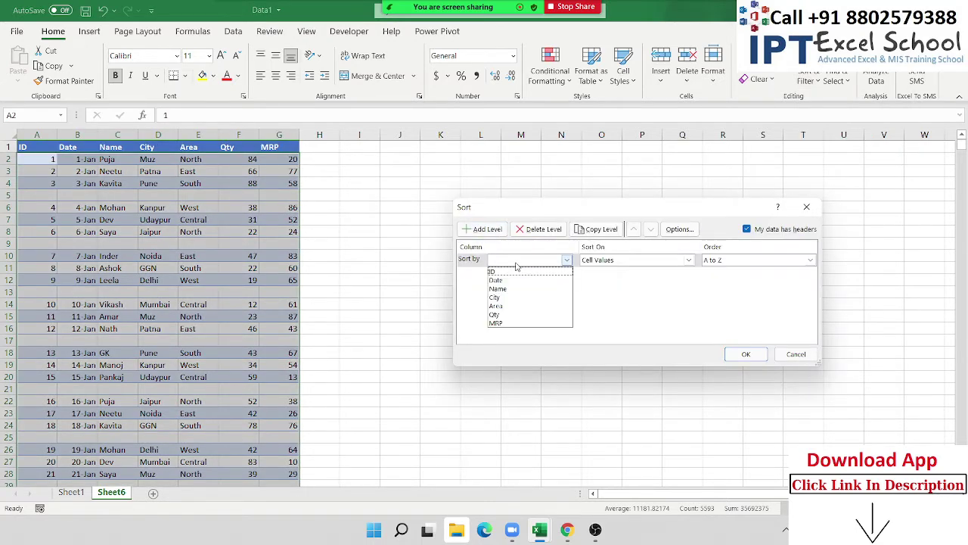
{"action": "left_click", "coordinate": [481, 274]}
{"action": "left_click", "coordinate": [507, 261]}
{"action": "left_click", "coordinate": [514, 271]}
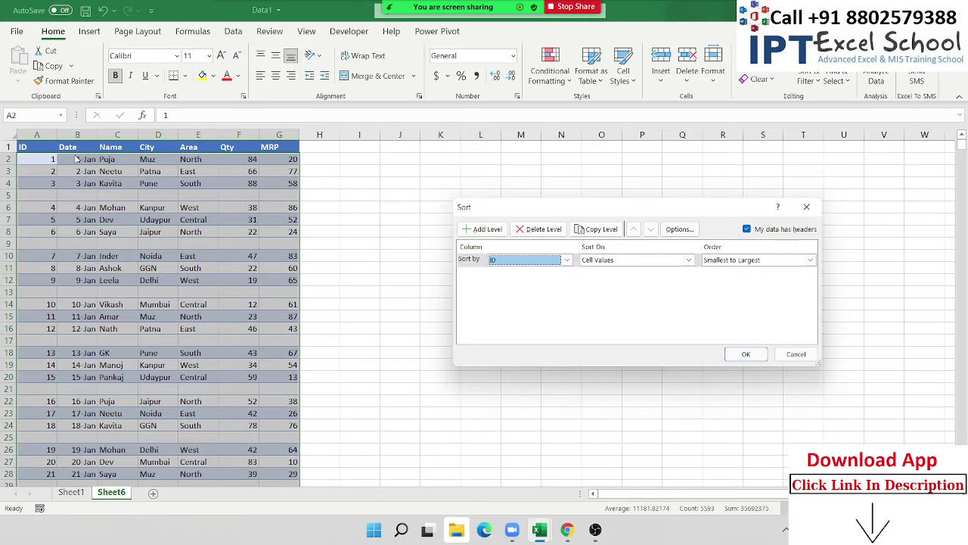
{"action": "left_click", "coordinate": [736, 353]}
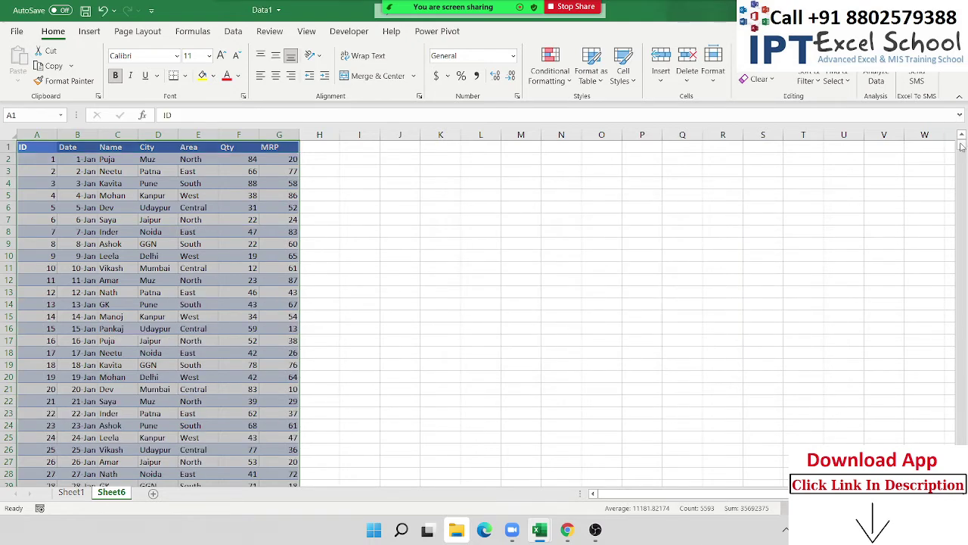
{"action": "scroll", "coordinate": [955, 233], "scroll_direction": "down", "scroll_amount": 19}
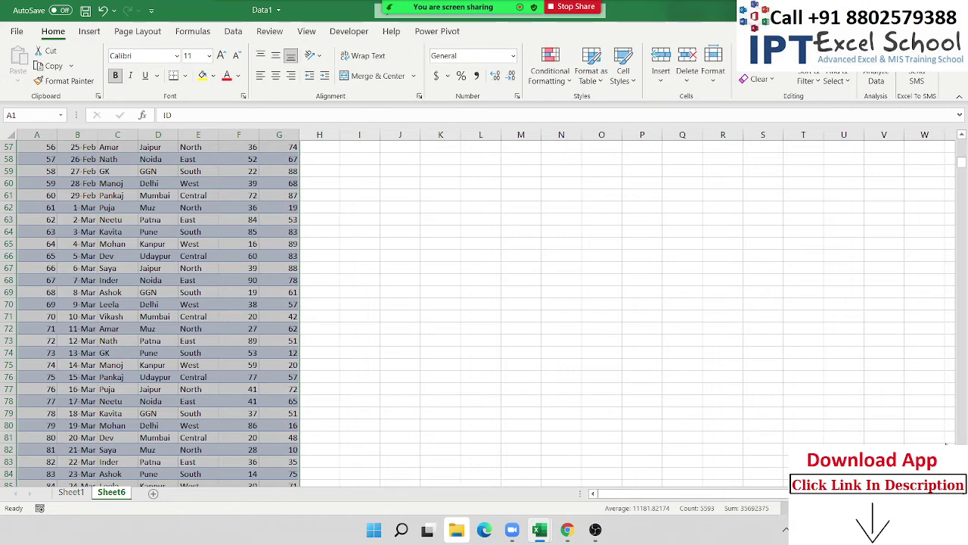
{"action": "scroll", "coordinate": [967, 438], "scroll_direction": "down", "scroll_amount": 9}
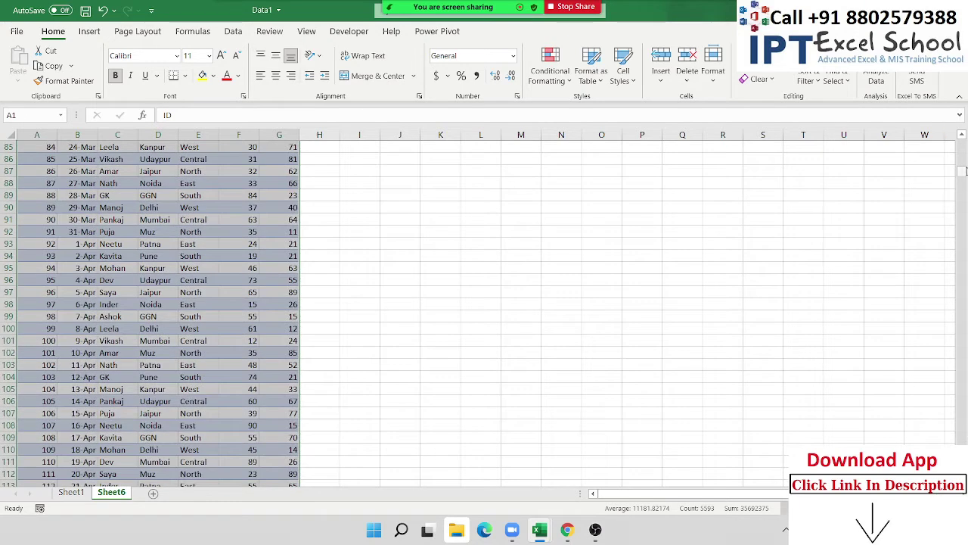
{"action": "mouse_move", "coordinate": [964, 174]}
{"action": "left_mouse_down"}
{"action": "mouse_move", "coordinate": [965, 421]}
{"action": "mouse_move", "coordinate": [967, 384]}
{"action": "left_mouse_up"}
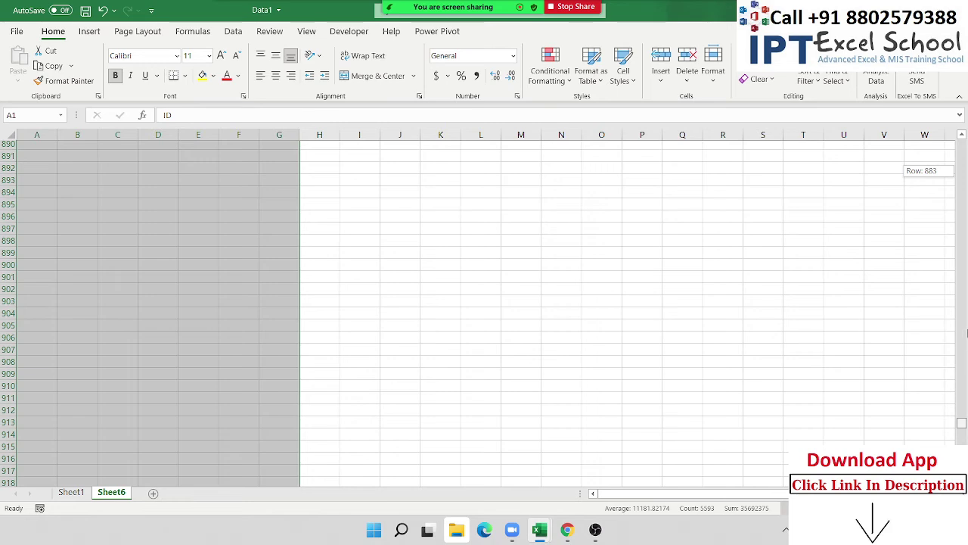
{"action": "left_click_drag", "start_coordinate": [967, 333], "coordinate": [961, 151]}
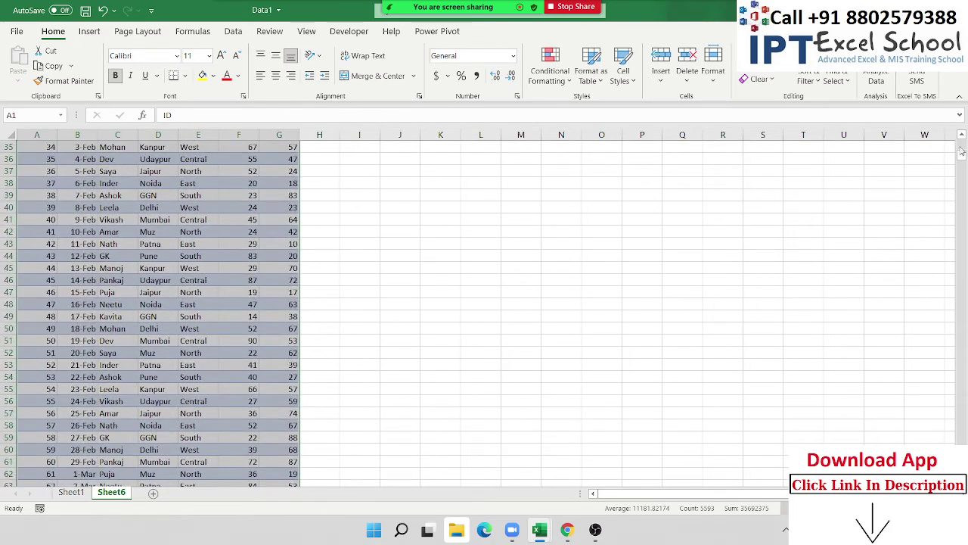
{"action": "left_click", "coordinate": [961, 151]}
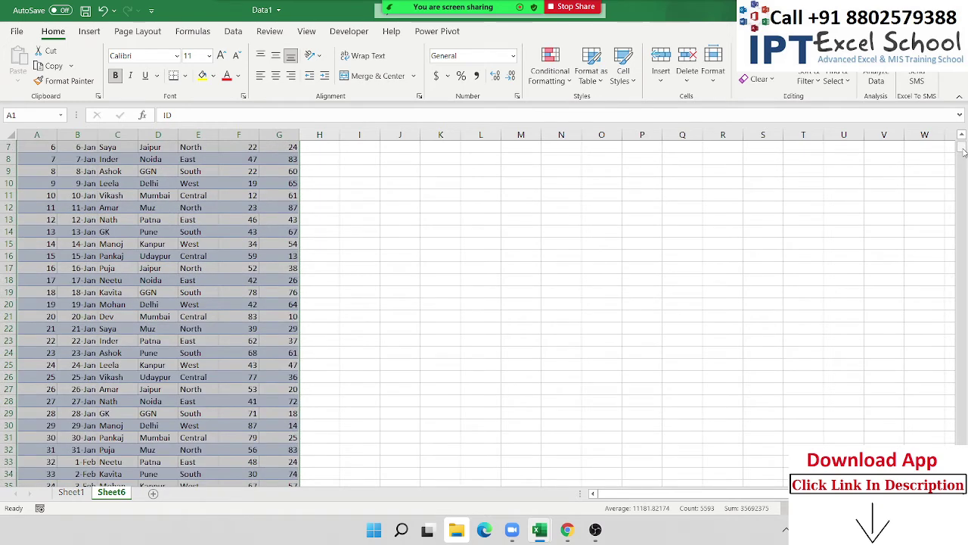
{"action": "left_click", "coordinate": [964, 151]}
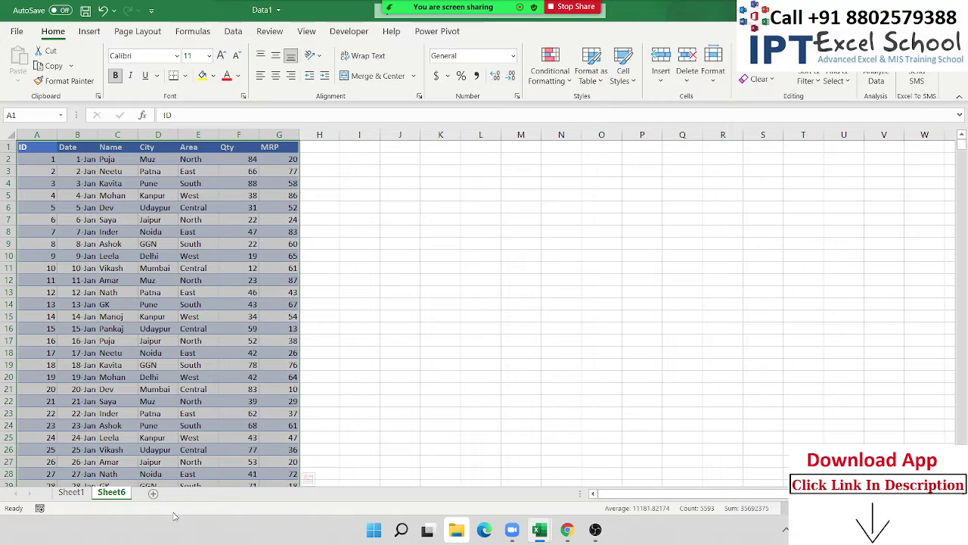
- Add Sheet2 and enter the Name header in A1 with the first two names below it
{"action": "left_click", "coordinate": [153, 494]}
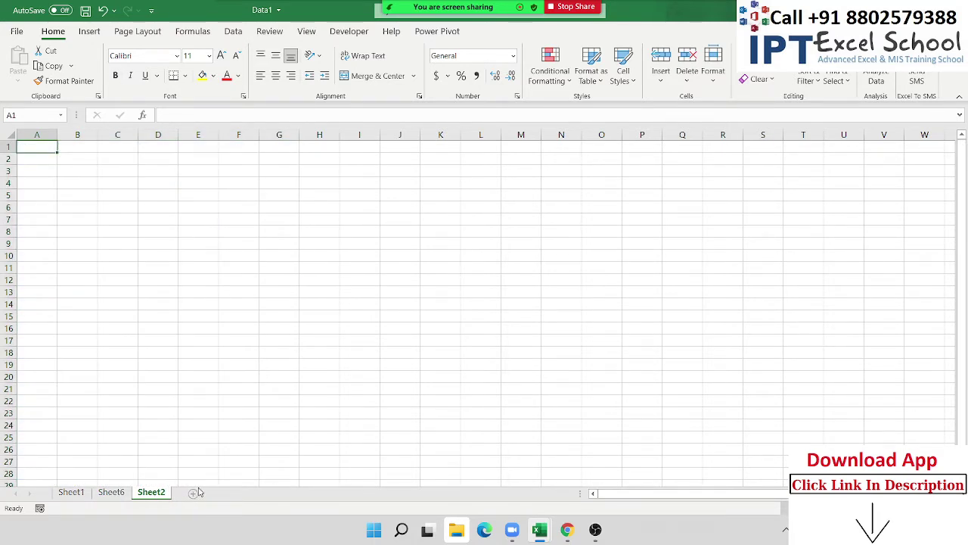
{"action": "type", "text": "Name"}
{"action": "key", "text": "Return"}
{"action": "type", "text": "Puja"}
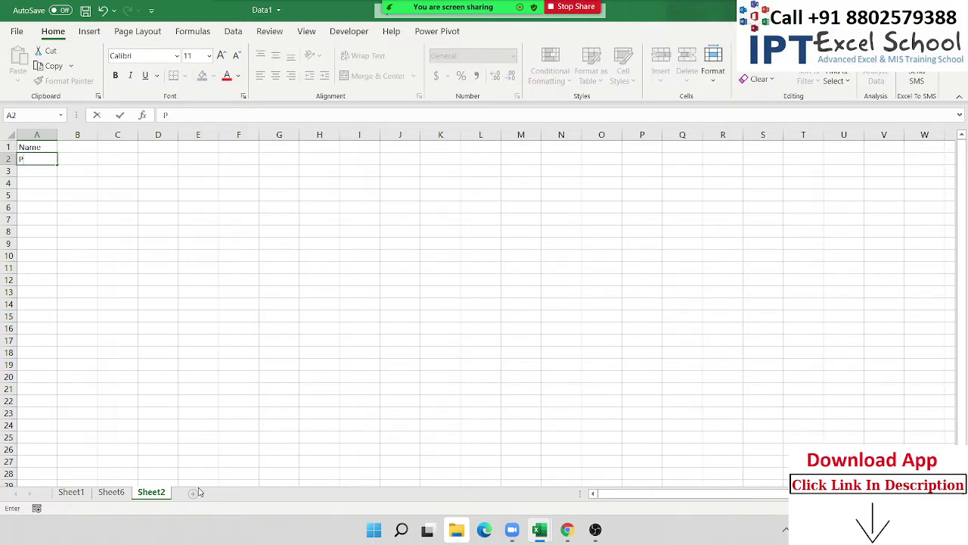
{"action": "key", "text": "Return"}
{"action": "type", "text": "N"}
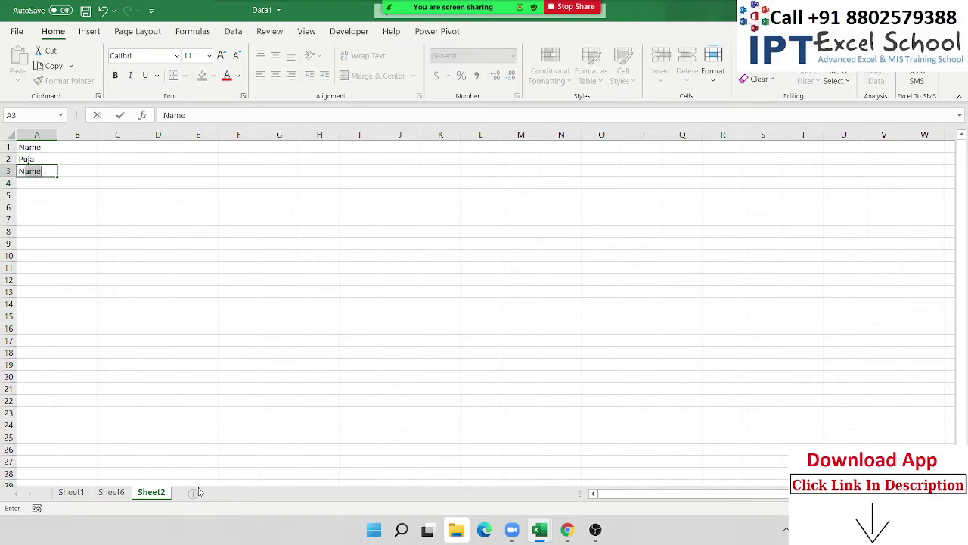
{"action": "type", "text": "eera"}
{"action": "type", "text": "j"}
{"action": "key", "text": "Return"}
- Enter the remaining four names in A4:A7, the last repeating an earlier name
{"action": "type", "text": "Kavita"}
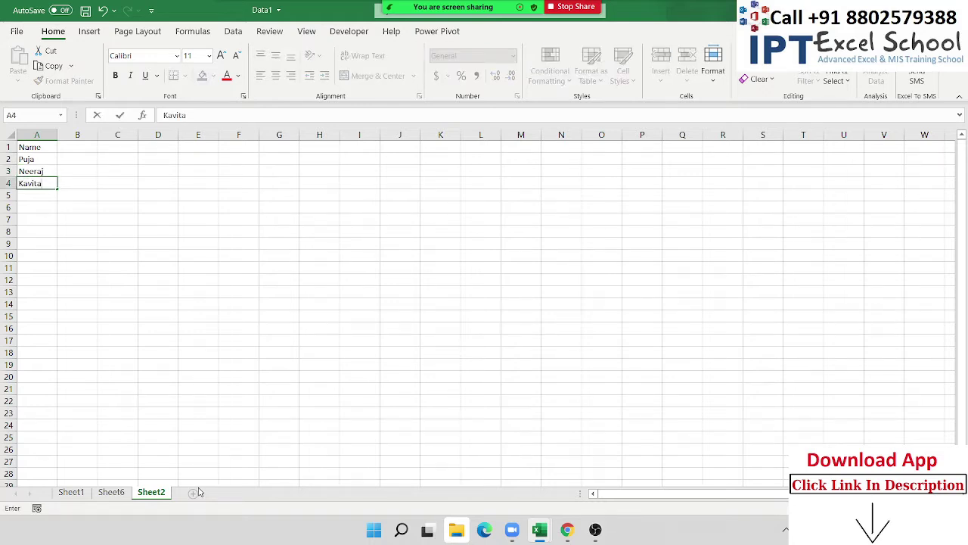
{"action": "key", "text": "Return"}
{"action": "type", "text": "Moh"}
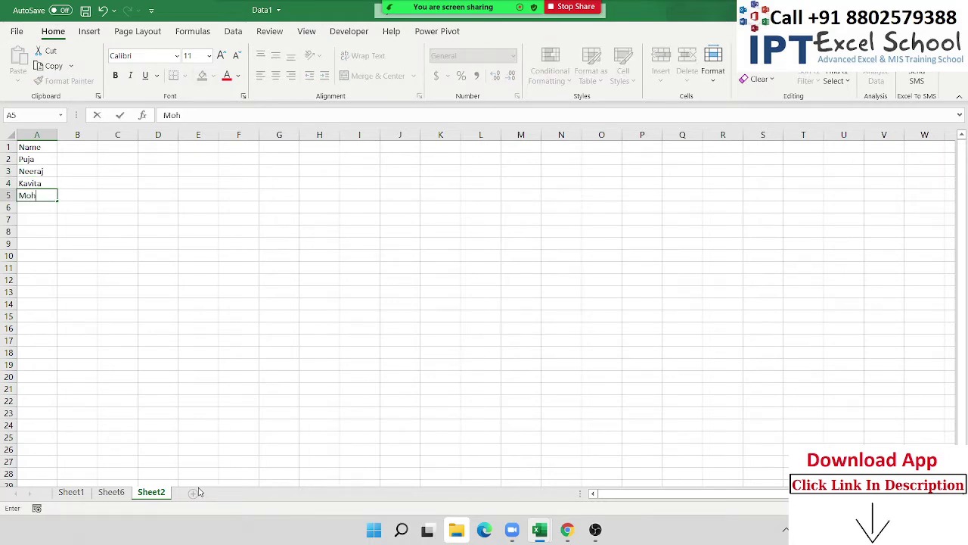
{"action": "type", "text": "an"}
{"action": "key", "text": "Return"}
{"action": "type", "text": "U"}
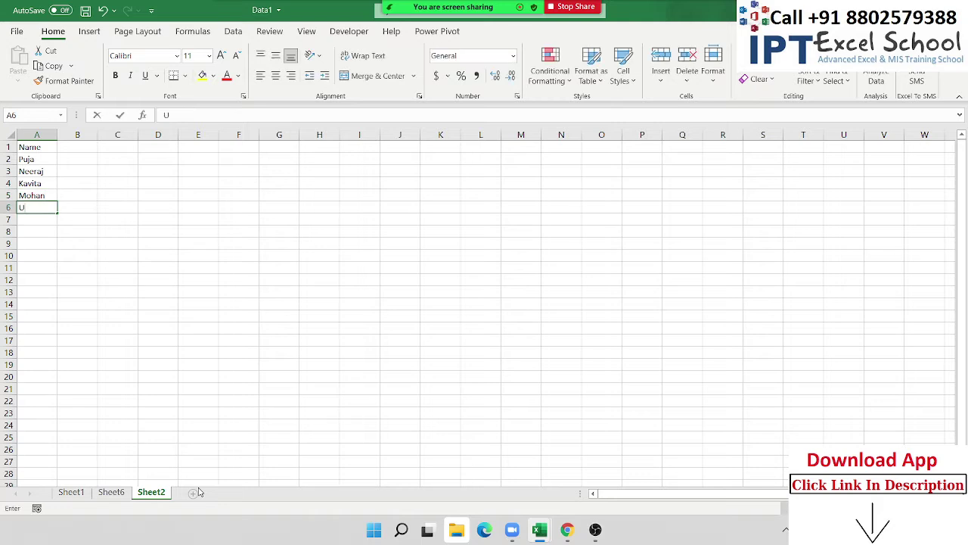
{"action": "type", "text": "da"}
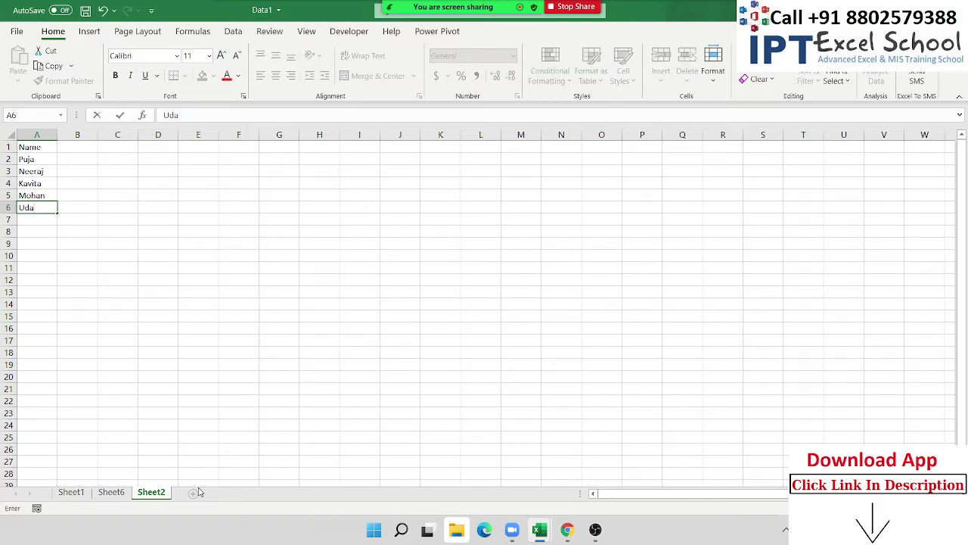
{"action": "type", "text": "y"}
{"action": "key", "text": "Return"}
{"action": "type", "text": "Mohan"}
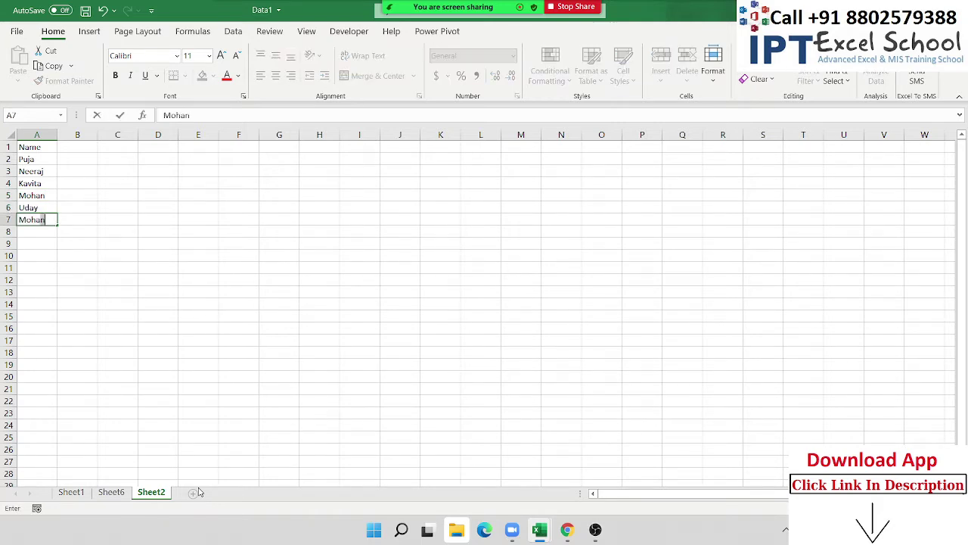
{"action": "key", "text": "Return"}
{"action": "key", "text": "ctrl+Up"}
{"action": "key", "text": "ctrl+Up"}
- Enter P-1 in B1 and fill headers P-1 through P-29 across B1:AD1
{"action": "key", "text": "Right"}
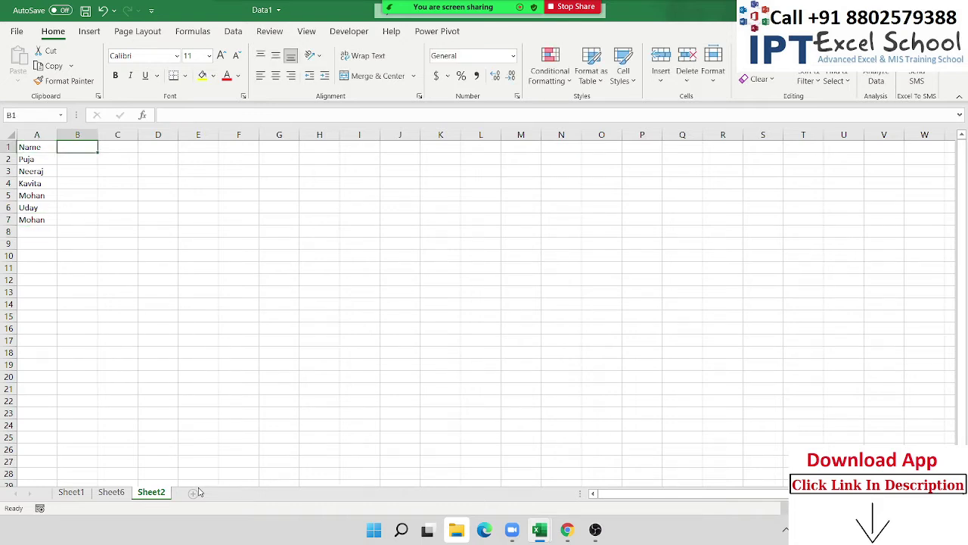
{"action": "type", "text": "P-1"}
{"action": "key", "text": "Return"}
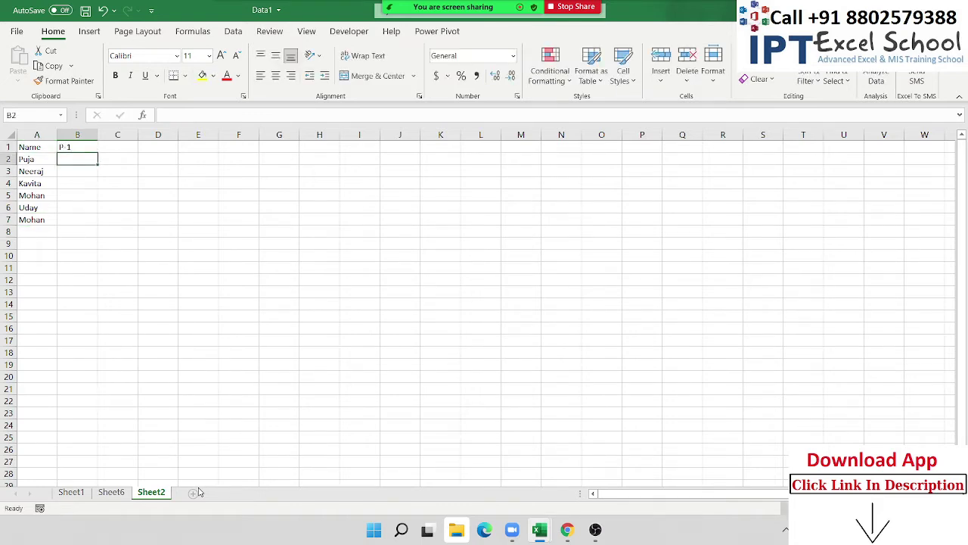
{"action": "left_click", "coordinate": [77, 149]}
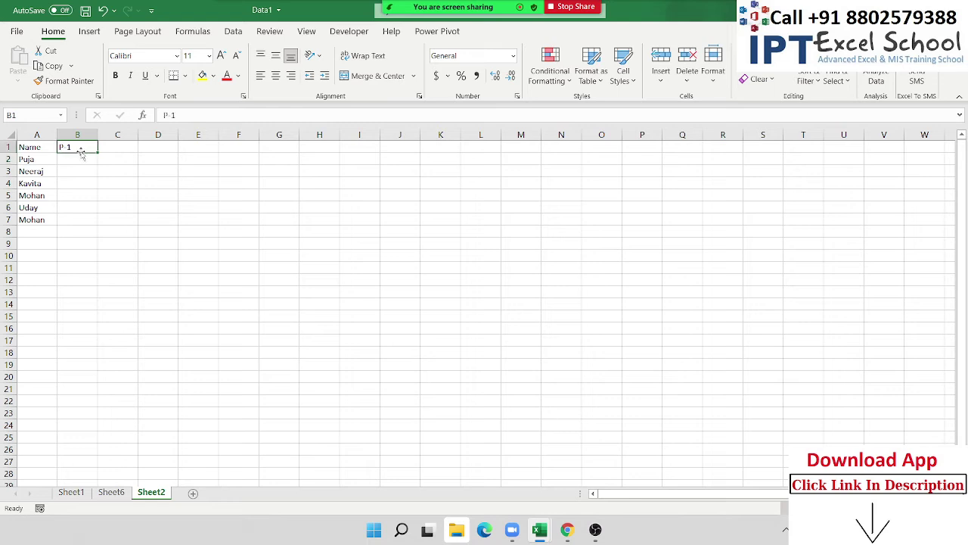
{"action": "left_click_drag", "start_coordinate": [97, 153], "coordinate": [967, 344]}
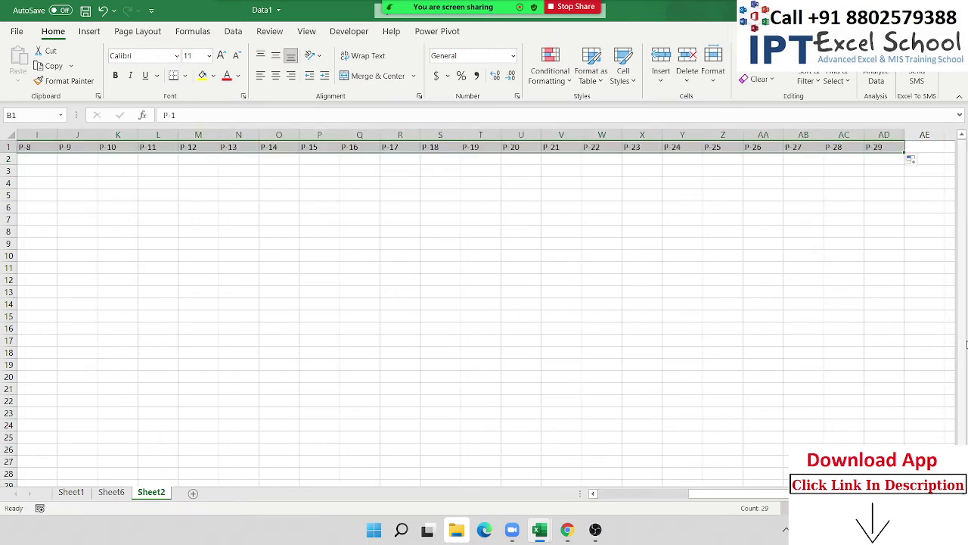
{"action": "key", "text": "ctrl+Right"}
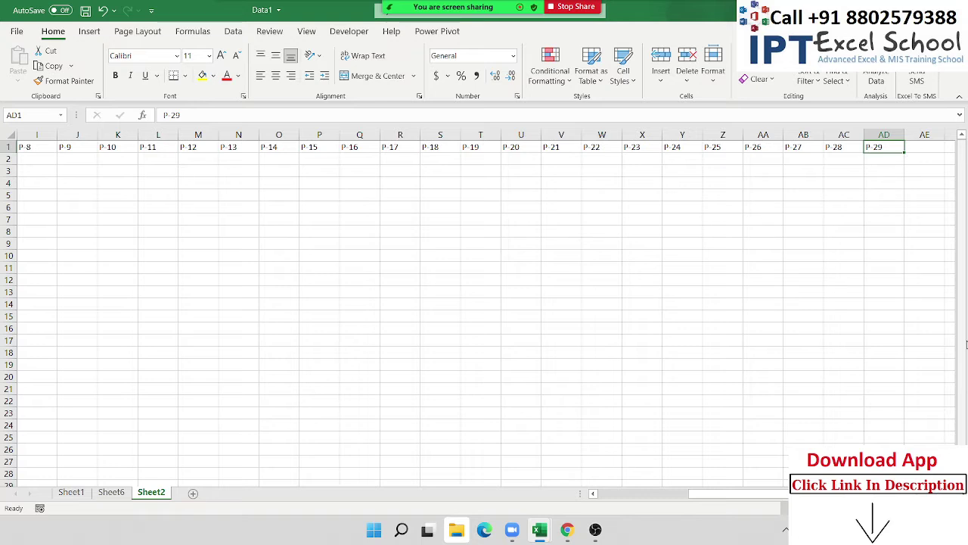
{"action": "key", "text": "ctrl+Left"}
{"action": "key", "text": "Down"}
{"action": "key", "text": "Right"}
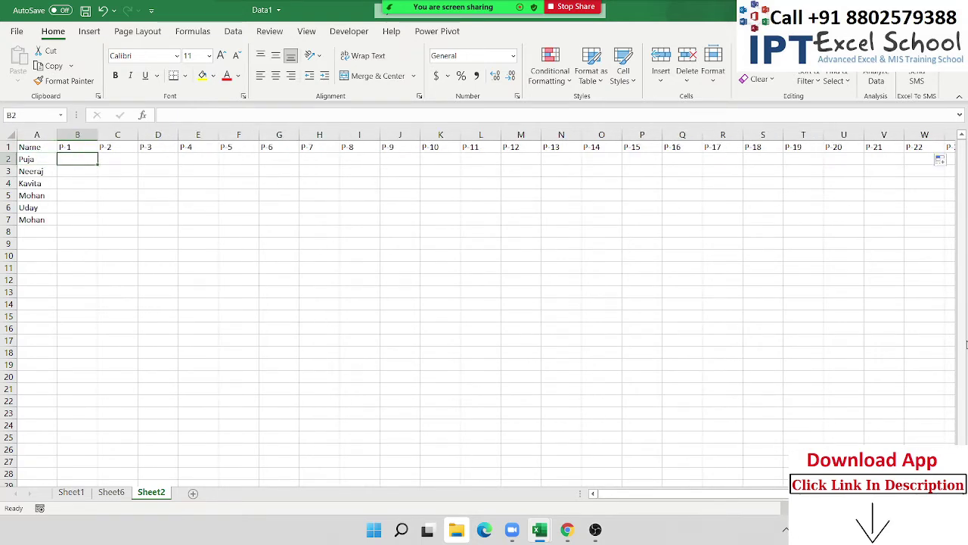
- Enter a RANDBETWEEN random-score formula in cell B2
{"action": "type", "text": "=ra"}
{"action": "key", "text": "Down"}
{"action": "key", "text": "Down"}
{"action": "key", "text": "Down"}
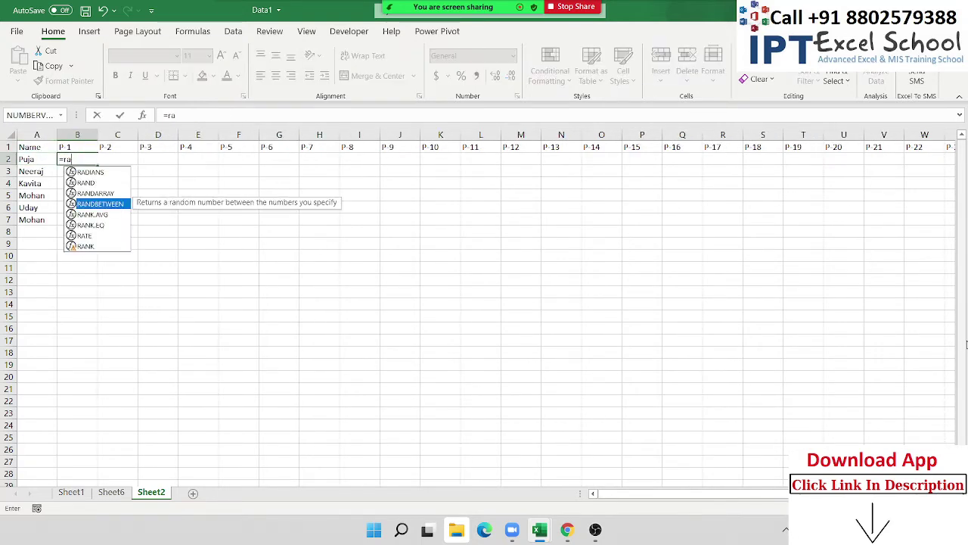
{"action": "key", "text": "Tab"}
{"action": "type", "text": "10"}
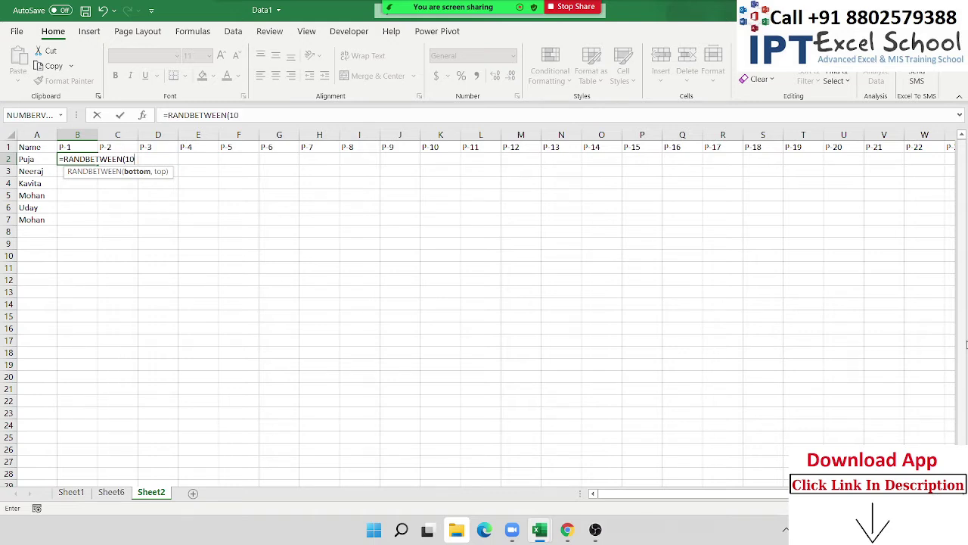
{"action": "type", "text": ",50"}
{"action": "key", "text": "Return"}
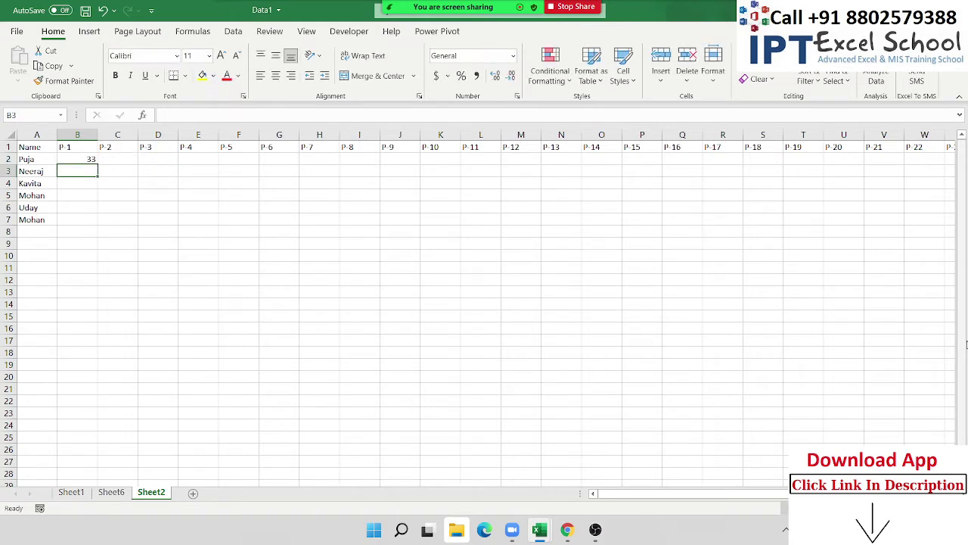
- Select B2:AD7 and fill the formula across row 2
{"action": "key", "text": "Up"}
{"action": "key", "text": "Up"}
{"action": "key", "text": "ctrl+Right"}
{"action": "key", "text": "Down"}
{"action": "key", "text": "ctrl+shift+Left"}
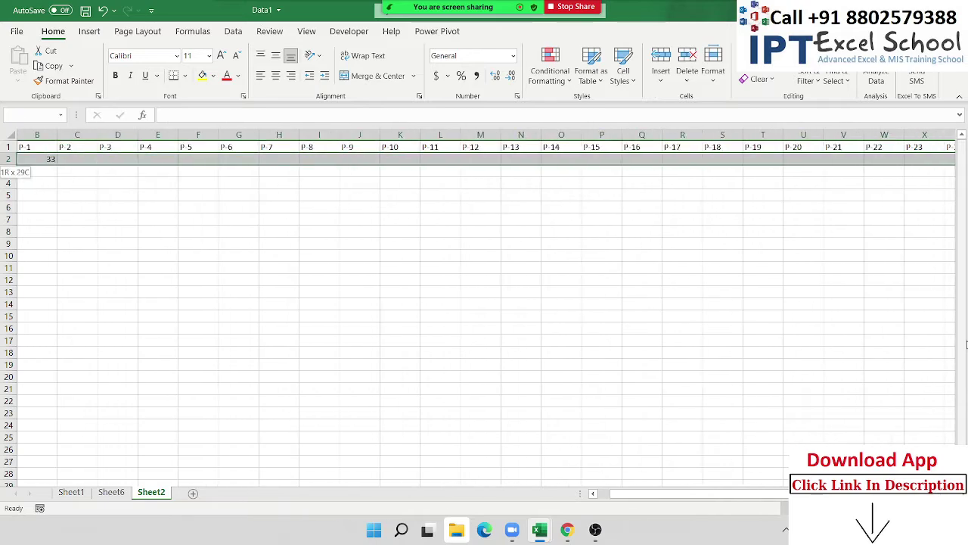
{"action": "key", "text": "ctrl+shift+Left"}
{"action": "key", "text": "shift+Right"}
{"action": "key", "text": "shift+Down"}
{"action": "key", "text": "shift+Down"}
{"action": "key", "text": "shift+Down"}
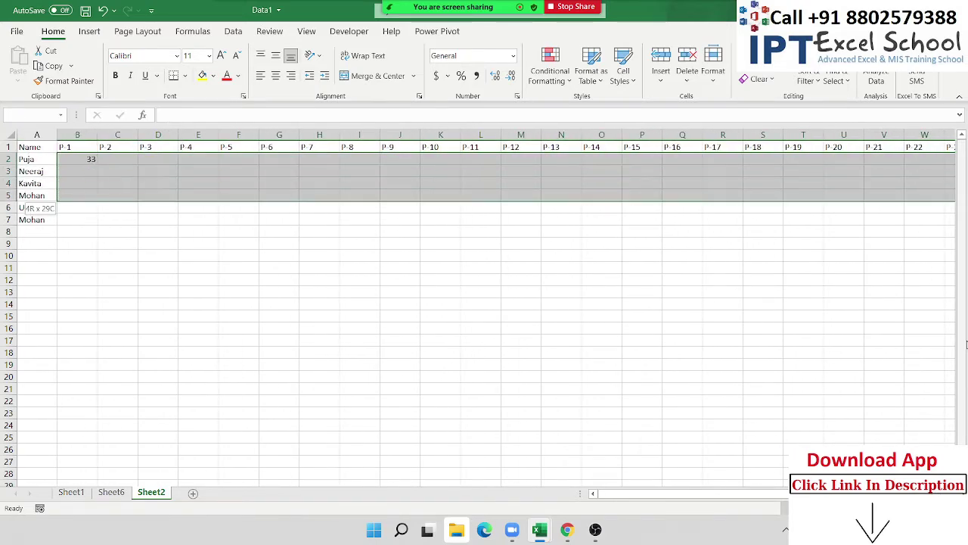
{"action": "key", "text": "shift+Down"}
{"action": "key", "text": "shift+Down"}
{"action": "key", "text": "ctrl+r"}
- Fill the formula down to row 7 and paste B2:AD7 back as fixed values
{"action": "key", "text": "ctrl+d"}
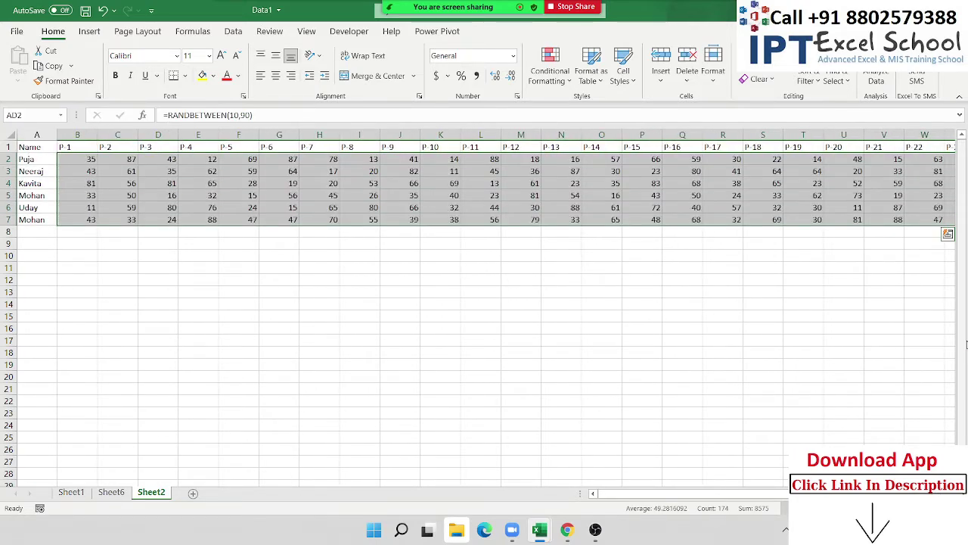
{"action": "key", "text": "ctrl+c"}
{"action": "left_click", "coordinate": [17, 79]}
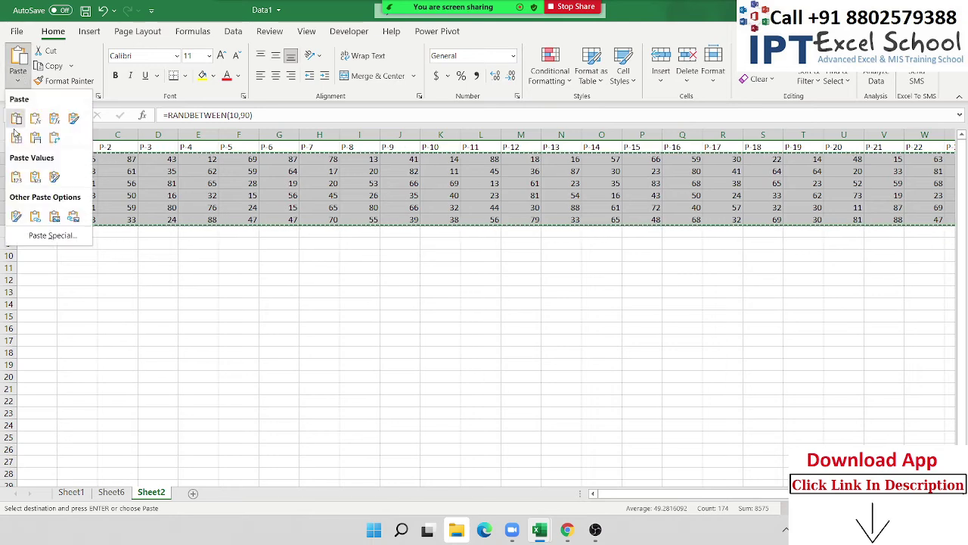
{"action": "left_click", "coordinate": [16, 175]}
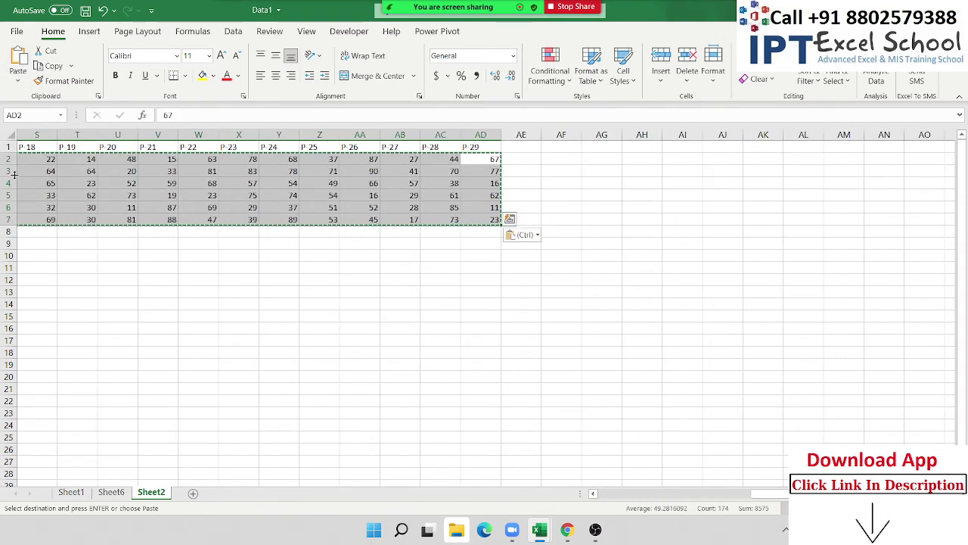
- Leave copy mode and review Puja's row 2 scores, ending on C2
{"action": "key", "text": "Left"}
{"action": "key", "text": "Left"}
{"action": "key", "text": "ctrl+Home"}
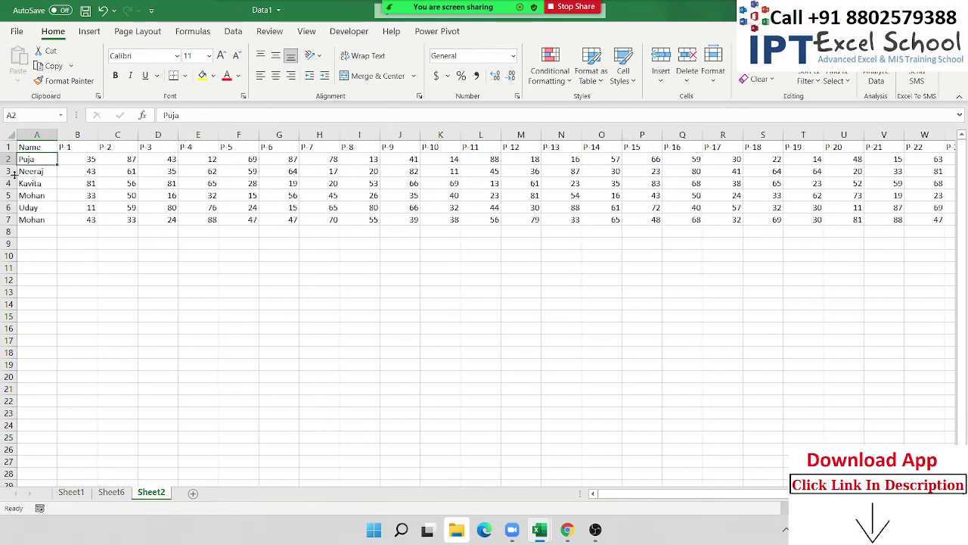
{"action": "key", "text": "Down"}
{"action": "key", "text": "Right"}
{"action": "key", "text": "Right"}
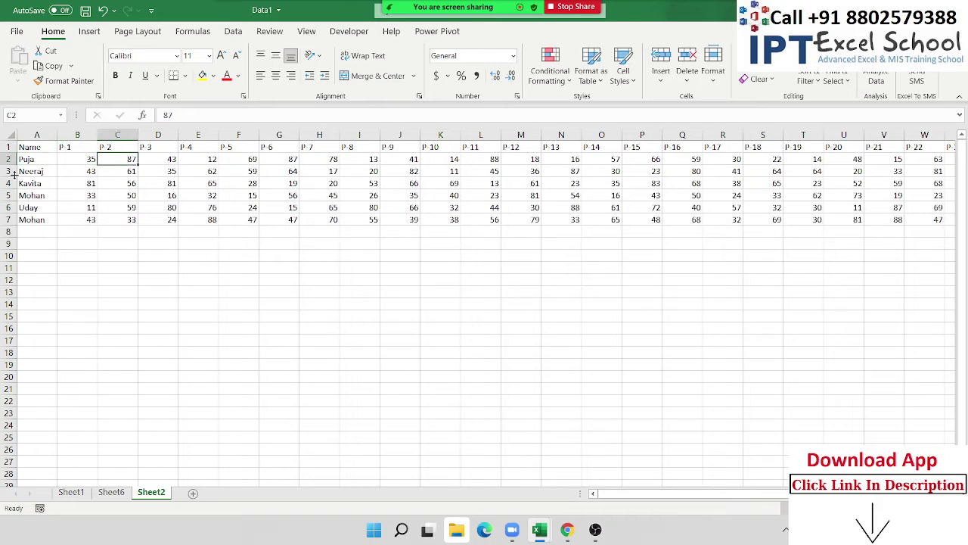
{"action": "key", "text": "Right"}
{"action": "key", "text": "Right"}
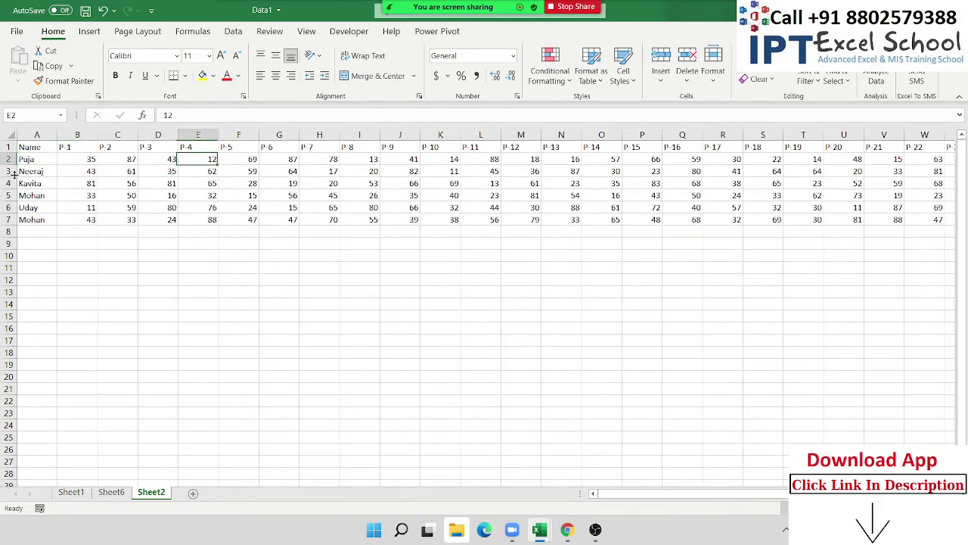
{"action": "key", "text": "Right"}
{"action": "key", "text": "Home"}
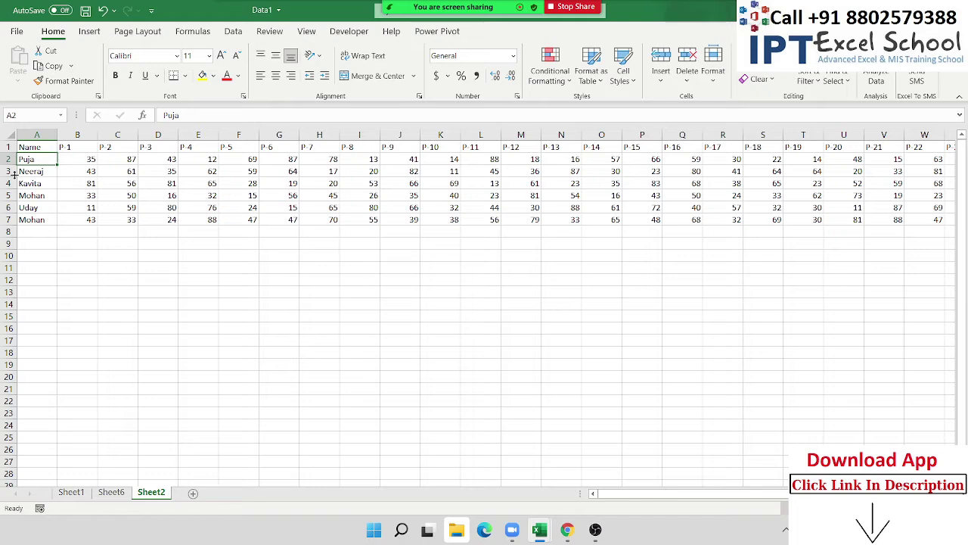
{"action": "key", "text": "Right"}
{"action": "key", "text": "Right"}
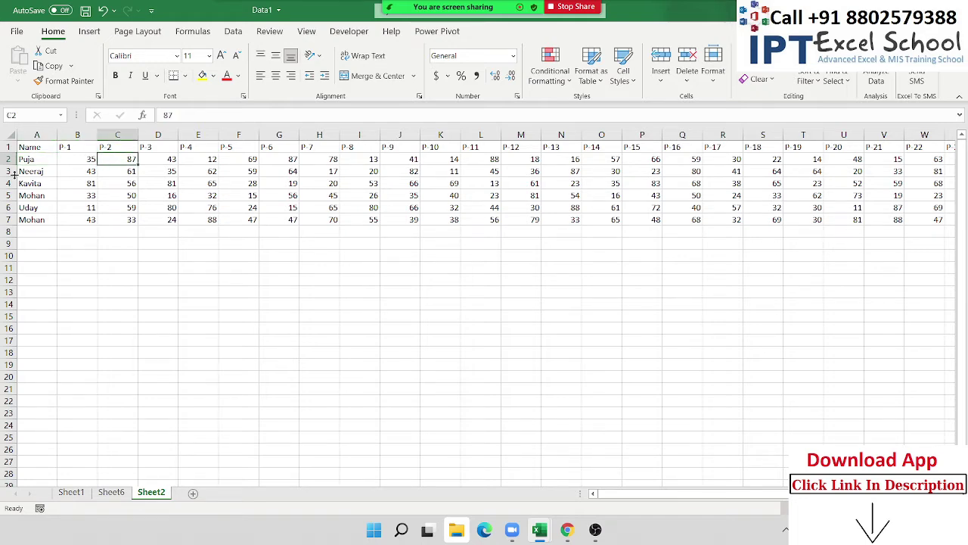
- Insert a blank column before P-2 and head it % in C1
{"action": "key", "text": "ctrl+space"}
{"action": "key", "text": "ctrl+shift+plus"}
{"action": "key", "text": "Up"}
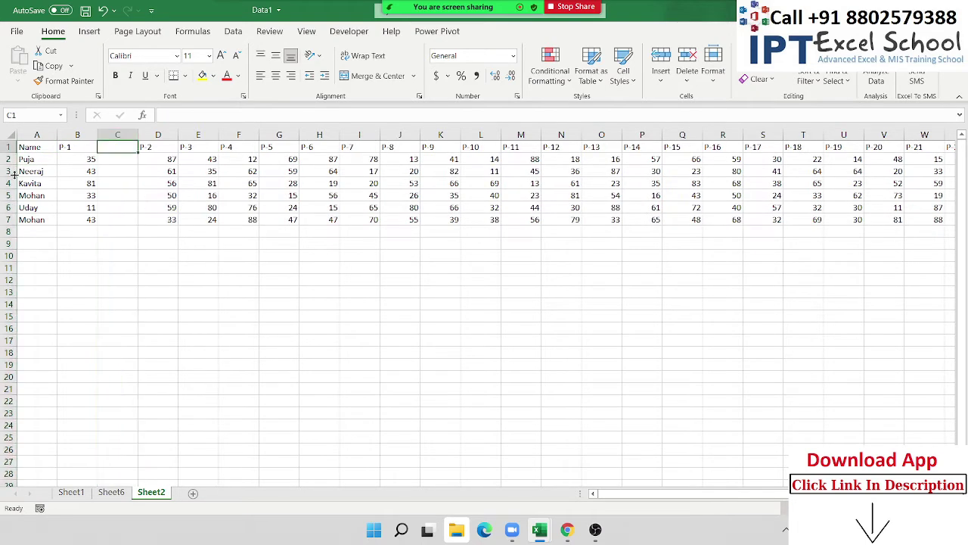
{"action": "type", "text": "%"}
{"action": "key", "text": "Return"}
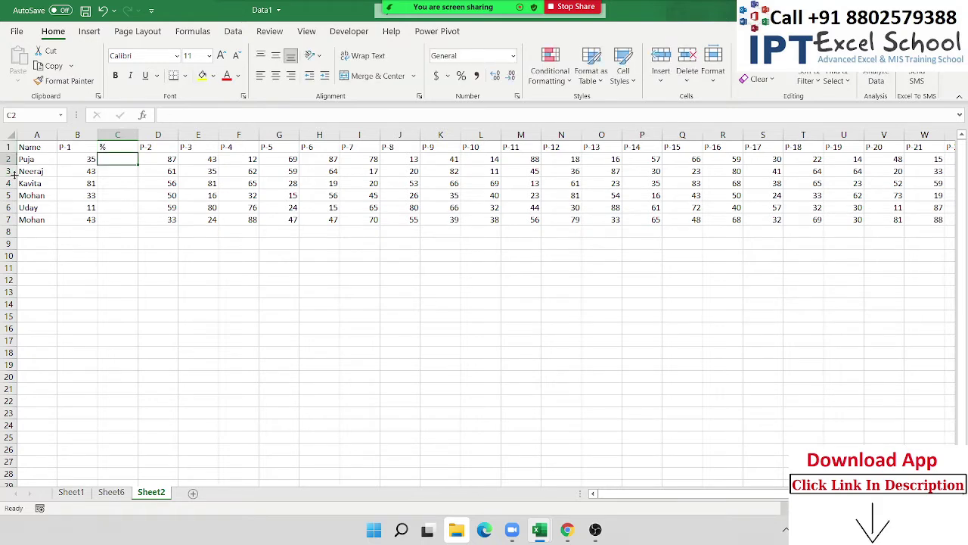
- Cancel the formula started in C2 and close the meeting participants window
{"action": "type", "text": "="}
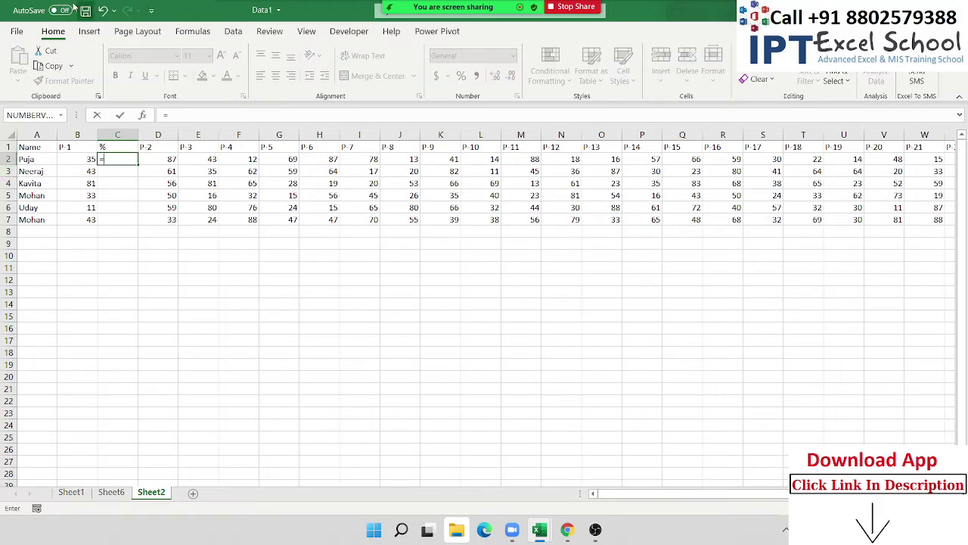
{"action": "mouse_move", "coordinate": [370, 7]}
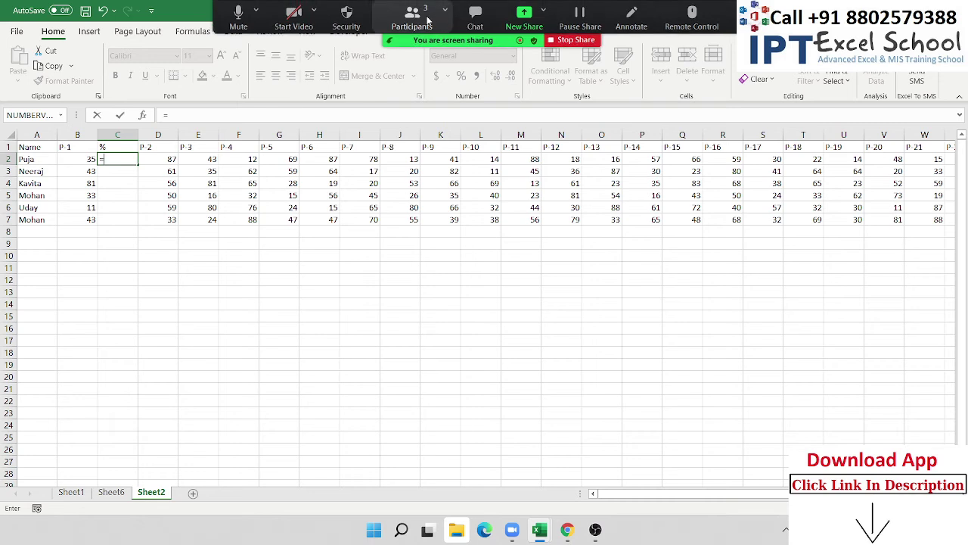
{"action": "left_click", "coordinate": [409, 22]}
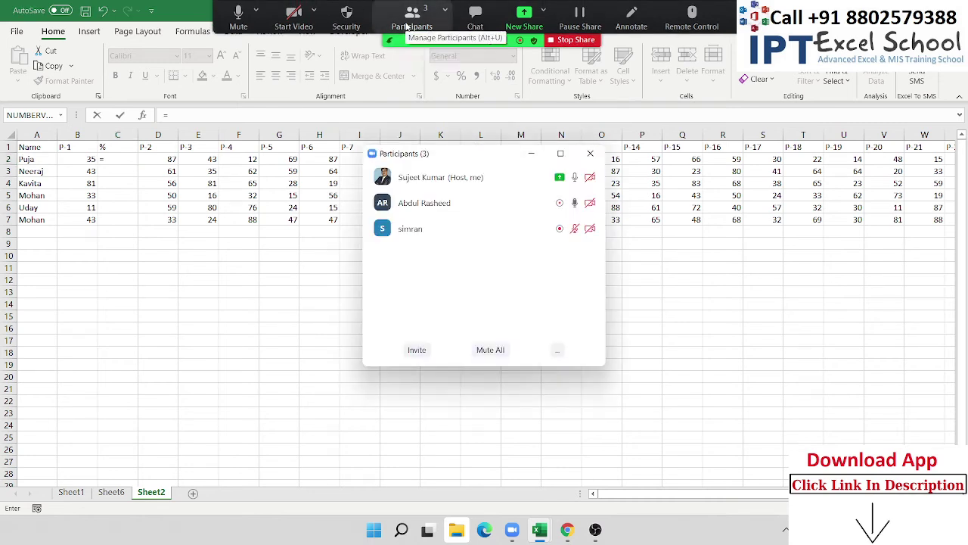
{"action": "left_click", "coordinate": [112, 160]}
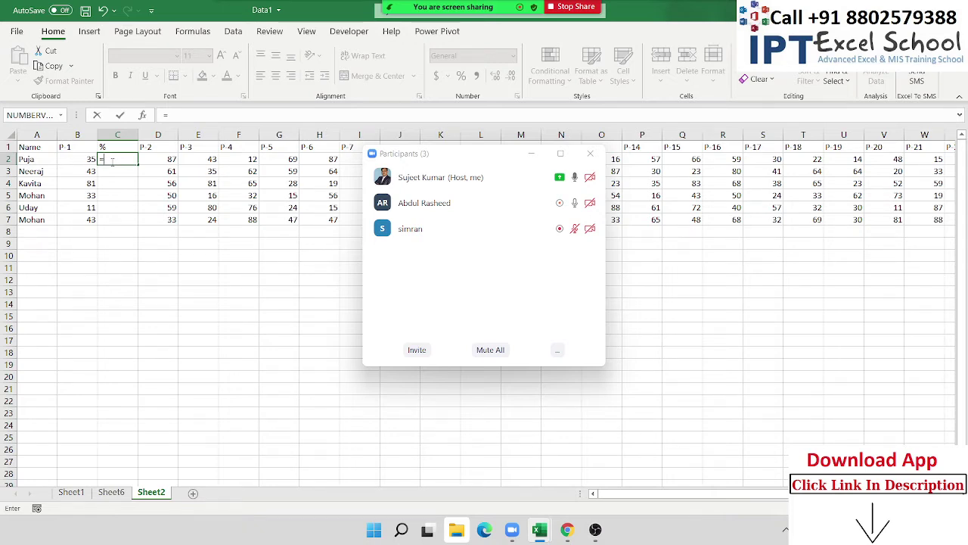
{"action": "key", "text": "Escape"}
{"action": "mouse_move", "coordinate": [460, 6]}
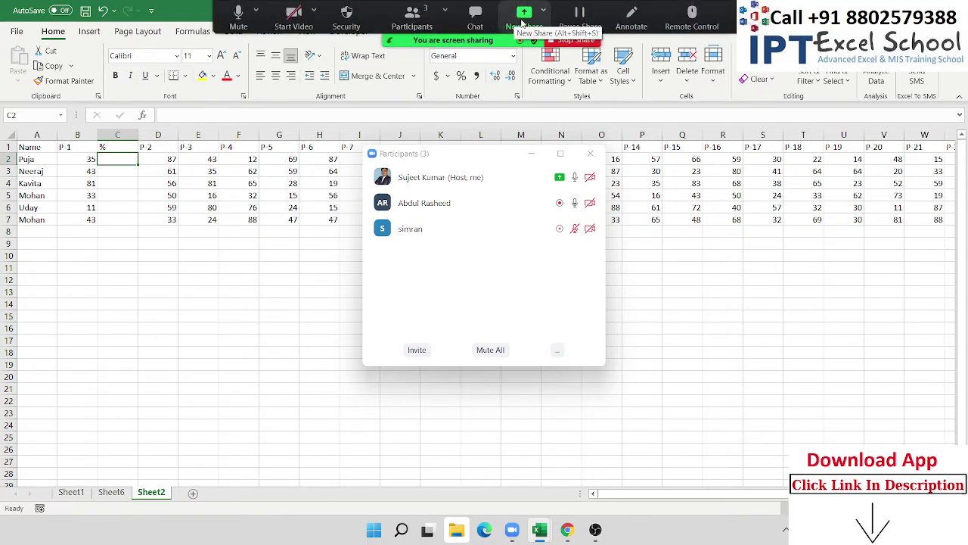
{"action": "left_click", "coordinate": [597, 155]}
- Try =B2/70 in C2 filled down to row 7, then undo the % column
{"action": "left_click", "coordinate": [112, 161]}
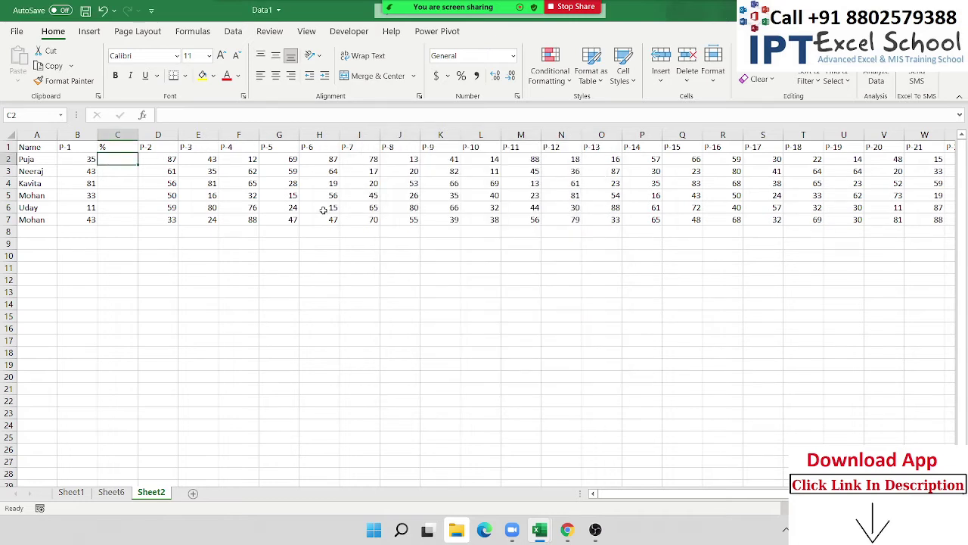
{"action": "type", "text": "="}
{"action": "key", "text": "Left"}
{"action": "type", "text": "/"}
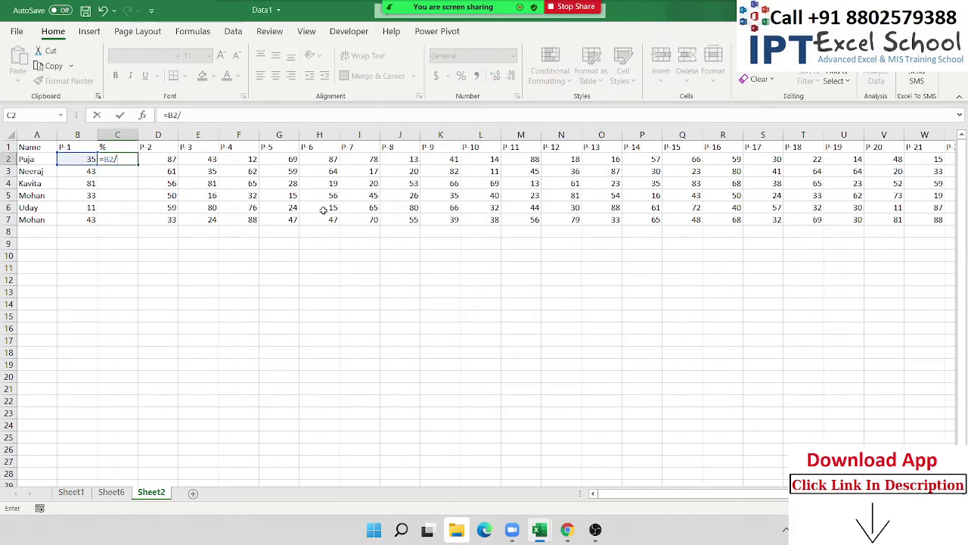
{"action": "type", "text": "0"}
{"action": "key", "text": "Return"}
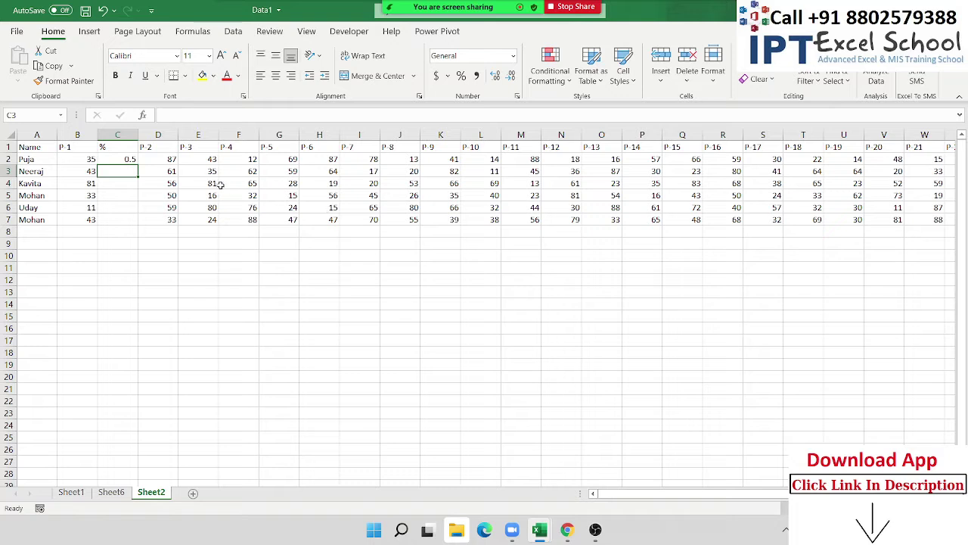
{"action": "left_click", "coordinate": [133, 159]}
{"action": "double_click", "coordinate": [137, 165]}
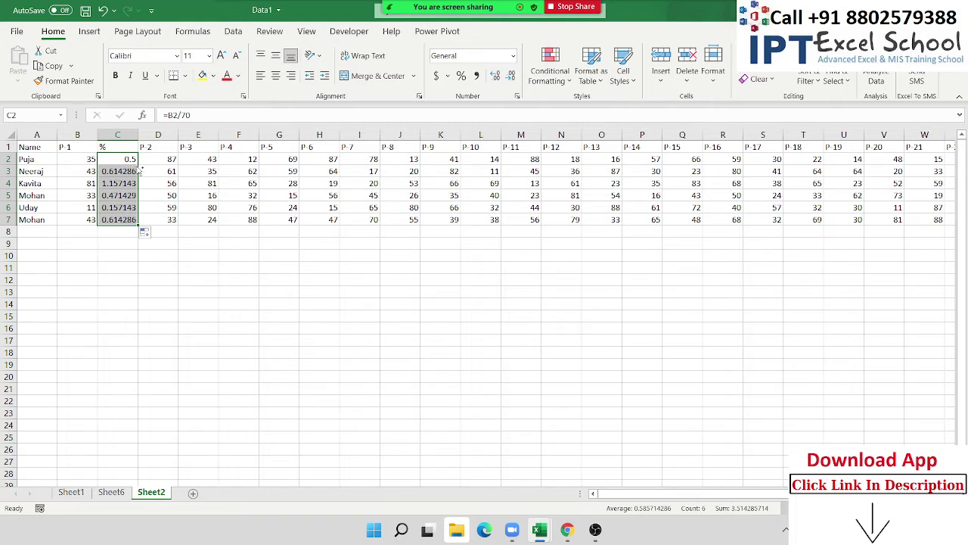
{"action": "key", "text": "ctrl+z"}
{"action": "key", "text": "ctrl+z"}
{"action": "key", "text": "ctrl+z"}
{"action": "key", "text": "ctrl+z"}
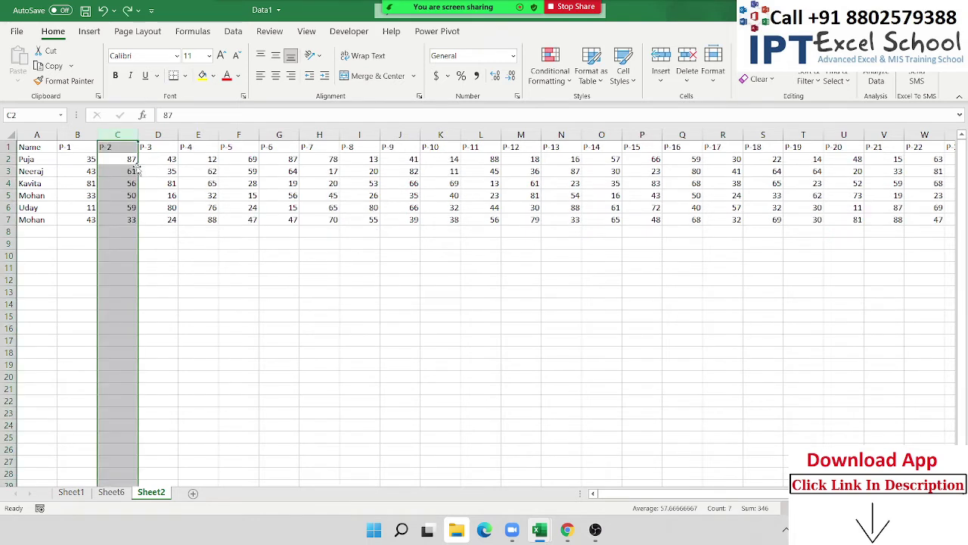
{"action": "key", "text": "Up"}
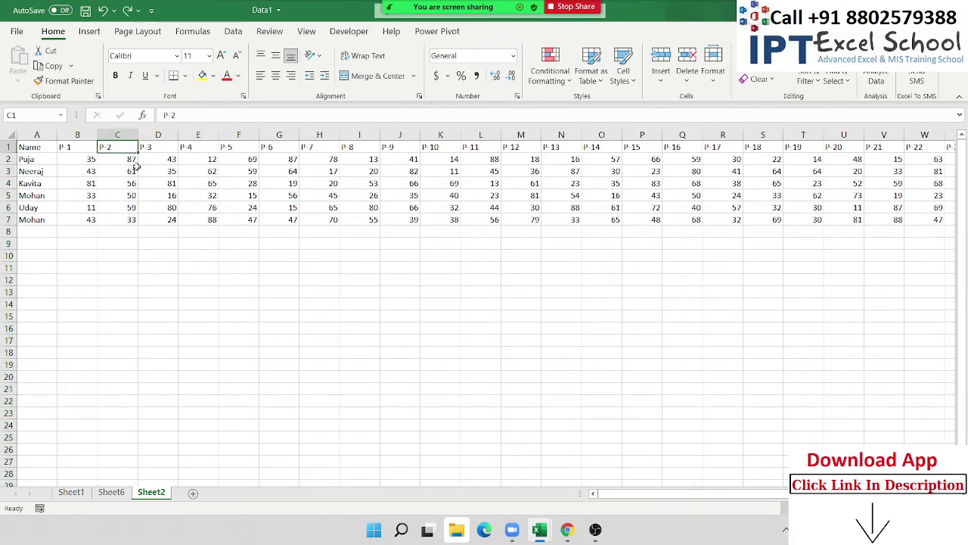
- Insert a helper row above the table and number B1:AD1 from 1 to 29
{"action": "key", "text": "shift+space"}
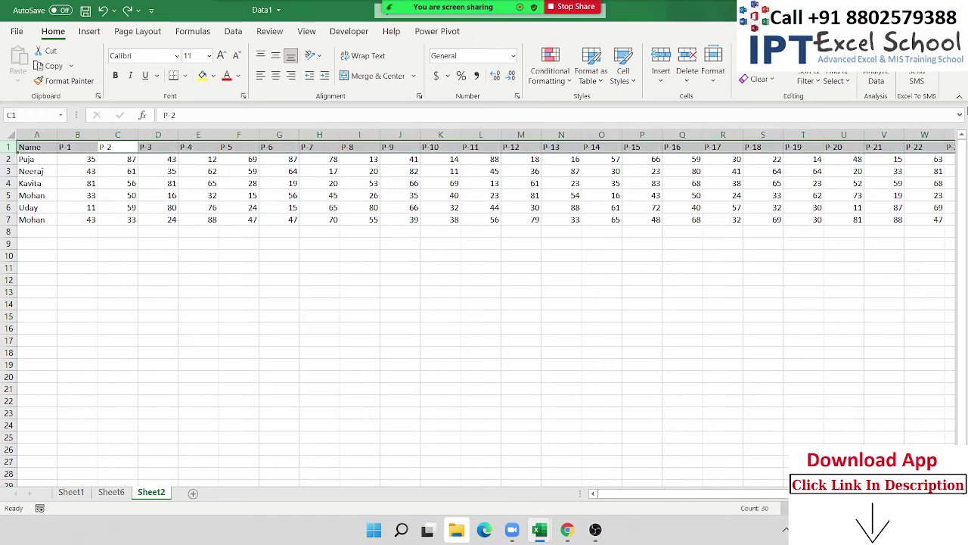
{"action": "key", "text": "ctrl+plus"}
{"action": "key", "text": "Left"}
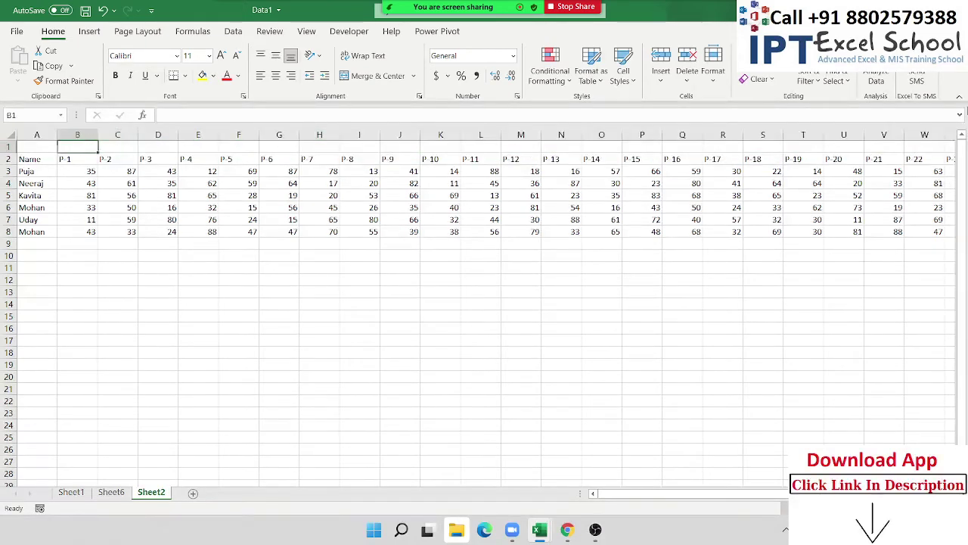
{"action": "type", "text": "1"}
{"action": "key", "text": "Right"}
{"action": "type", "text": "2"}
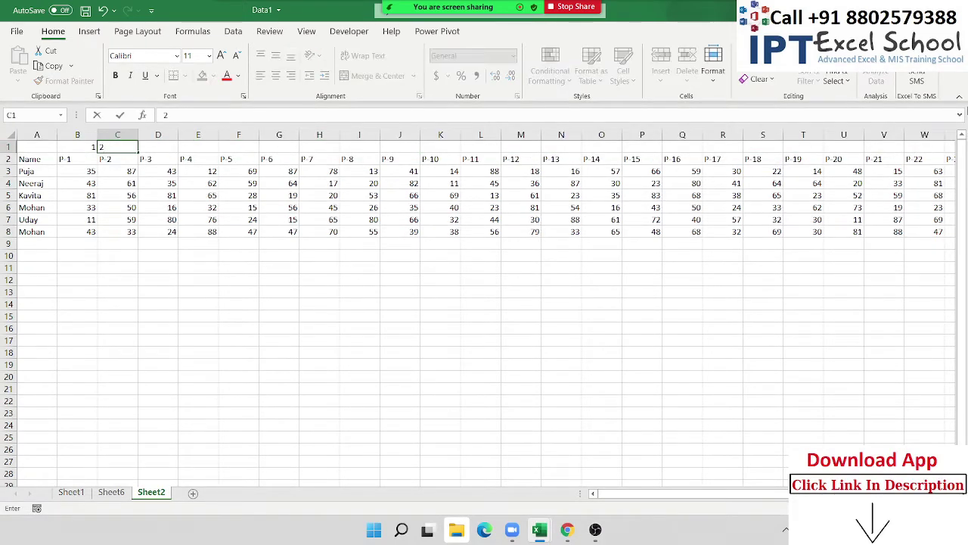
{"action": "key", "text": "Left"}
{"action": "key", "text": "shift+Right"}
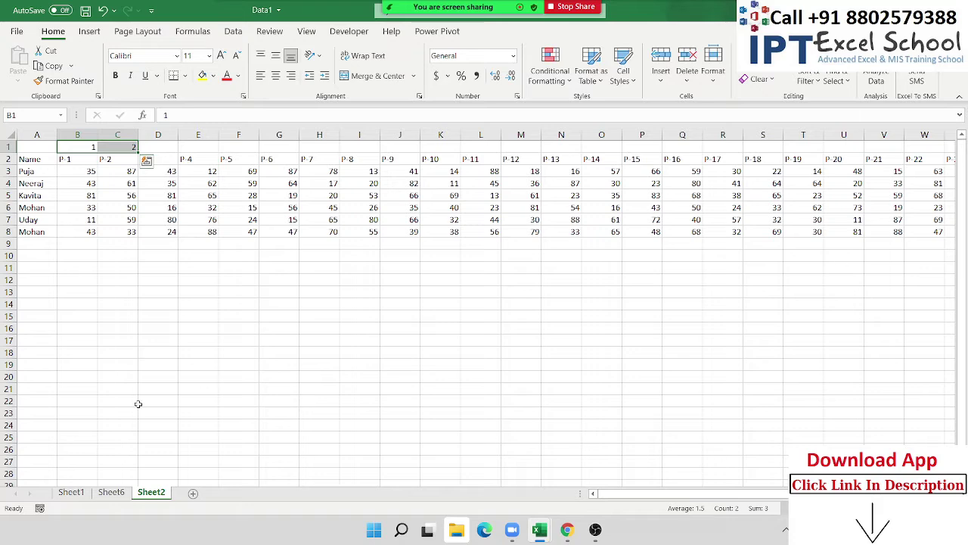
{"action": "mouse_move", "coordinate": [139, 152]}
{"action": "left_mouse_down"}
{"action": "mouse_move", "coordinate": [954, 242]}
{"action": "mouse_move", "coordinate": [855, 195]}
{"action": "left_mouse_up"}
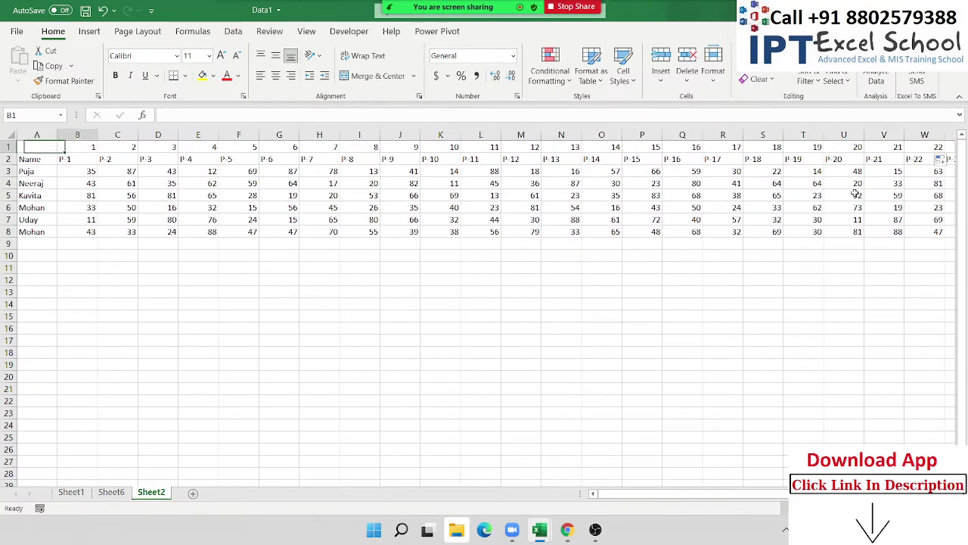
- Check the fill and copy the 1–29 series in row 1
{"action": "key", "text": "ctrl+c"}
{"action": "left_click", "coordinate": [930, 160]}
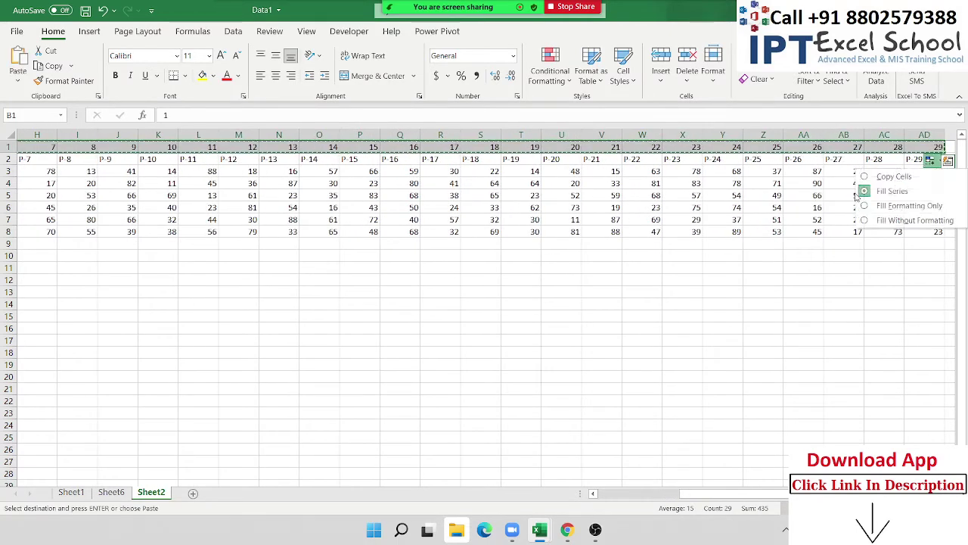
{"action": "key", "text": "Escape"}
{"action": "key", "text": "Escape"}
{"action": "type", "text": "`"}
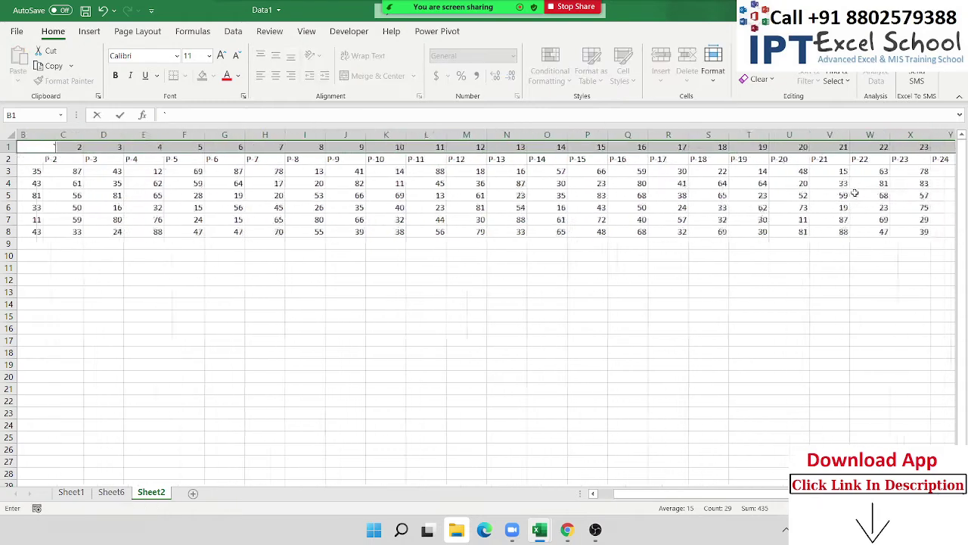
{"action": "key", "text": "ctrl+Right"}
{"action": "key", "text": "ctrl+Left"}
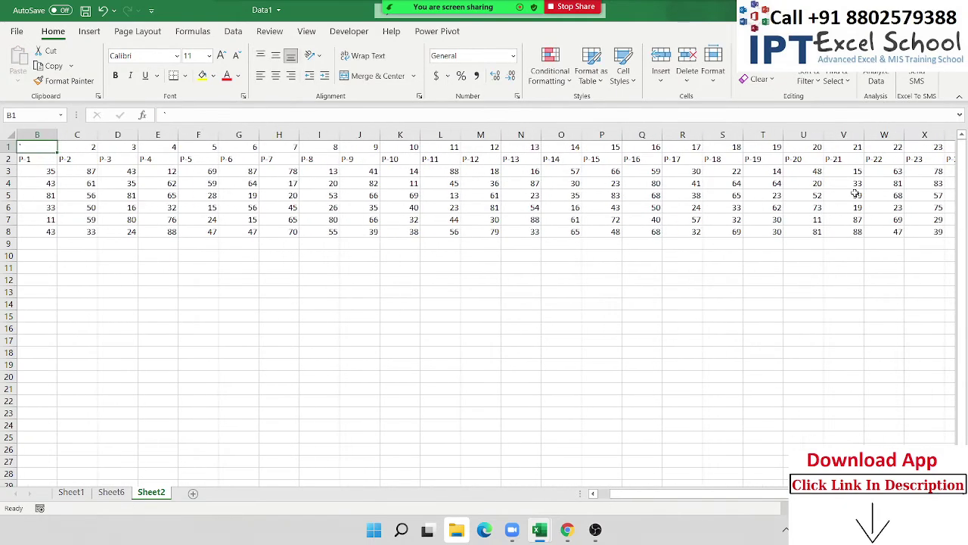
{"action": "key", "text": "ctrl+shift+Right"}
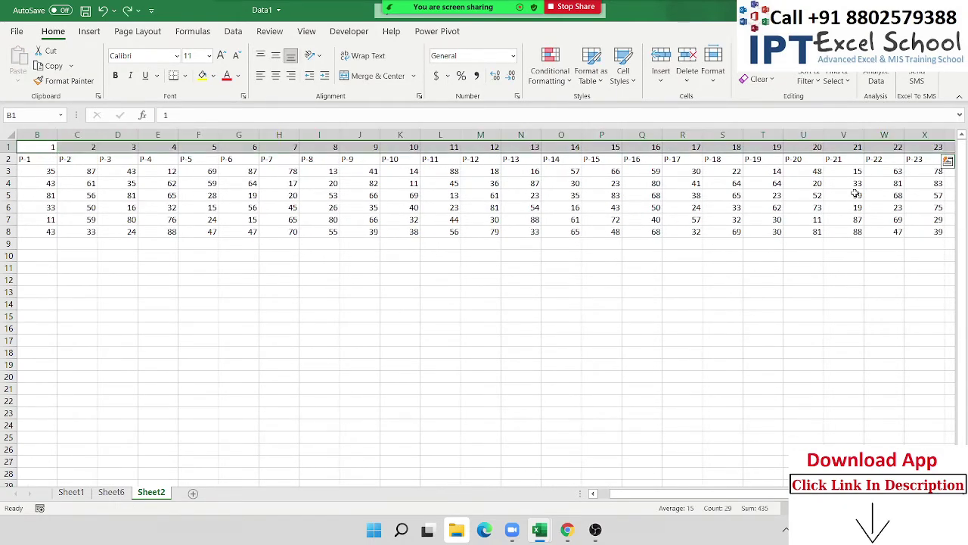
{"action": "key", "text": "ctrl+c"}
- Paste the 1–29 series again starting at cell AE1
{"action": "key", "text": "ctrl+Right"}
{"action": "key", "text": "Right"}
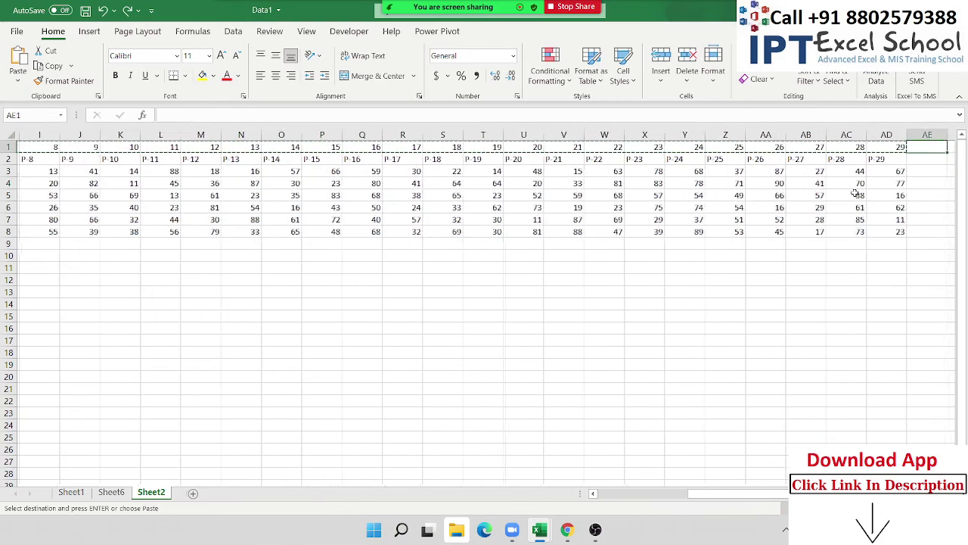
{"action": "key", "text": "Right"}
{"action": "key", "text": "Right"}
{"action": "key", "text": "Right"}
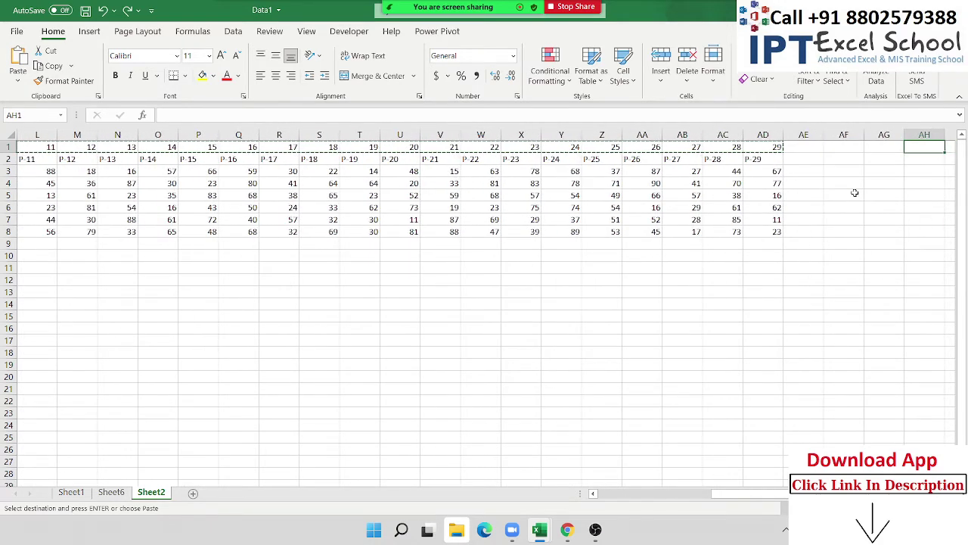
{"action": "key", "text": "Right"}
{"action": "key", "text": "Right"}
{"action": "key", "text": "Right"}
{"action": "key", "text": "Right"}
{"action": "key", "text": "Right"}
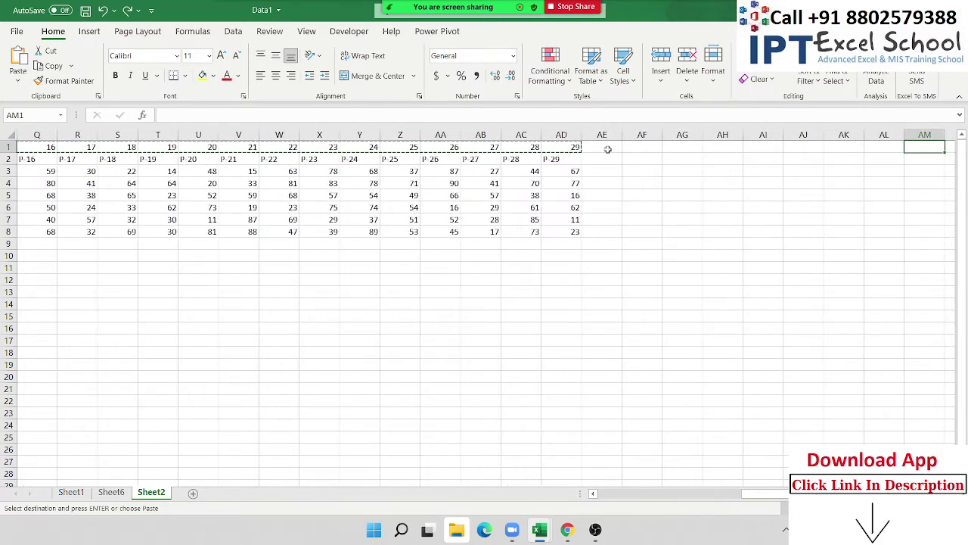
{"action": "left_click", "coordinate": [608, 149]}
{"action": "key", "text": "ctrl+v"}
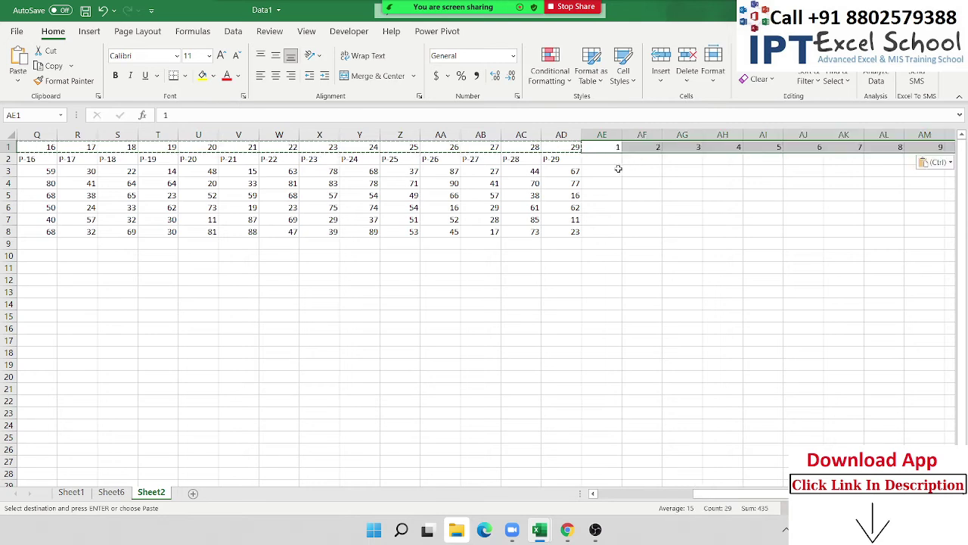
{"action": "left_click", "coordinate": [588, 161]}
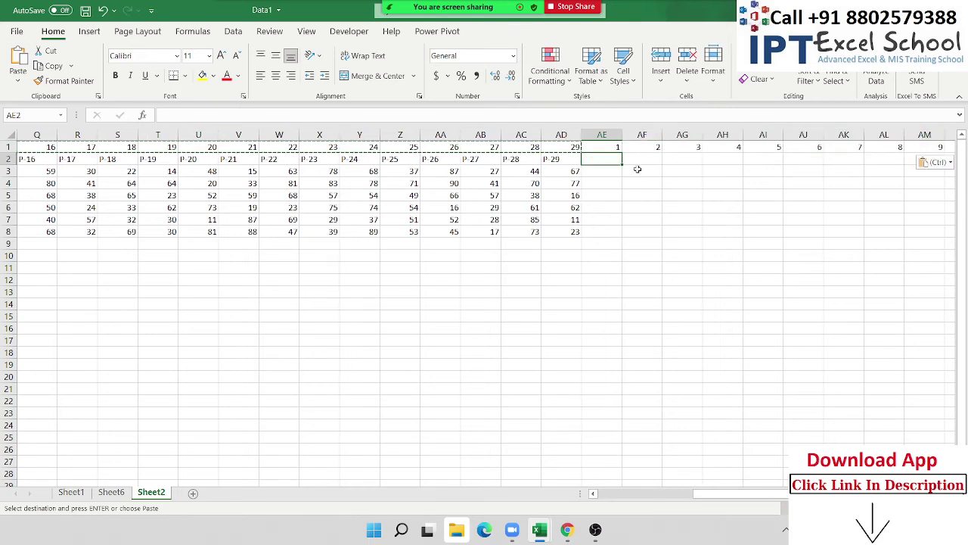
- Type % in AE2 and fill it across AE2:BG2
{"action": "type", "text": "%"}
{"action": "key", "text": "Return"}
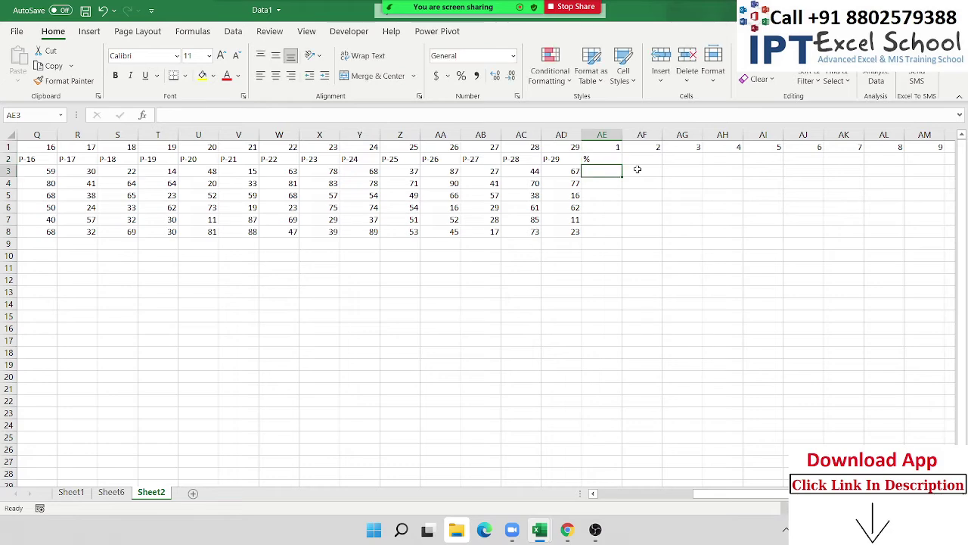
{"action": "key", "text": "Up"}
{"action": "key", "text": "Up"}
{"action": "key", "text": "Right"}
{"action": "left_click_drag", "start_coordinate": [561, 159], "coordinate": [954, 159]}
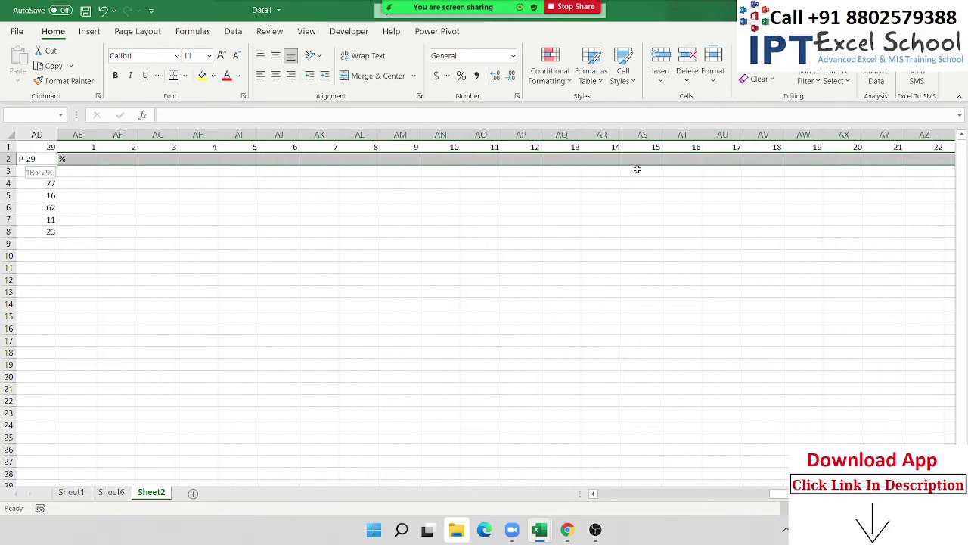
{"action": "key", "text": "ctrl+r"}
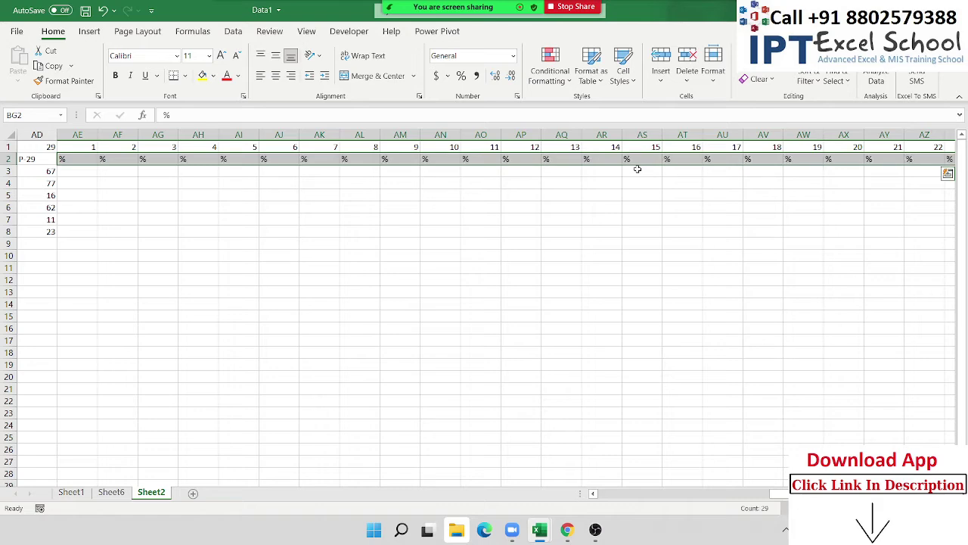
- Select the whole table B1:BG8 ready for sorting
{"action": "key", "text": "ctrl+Left"}
{"action": "key", "text": "Up"}
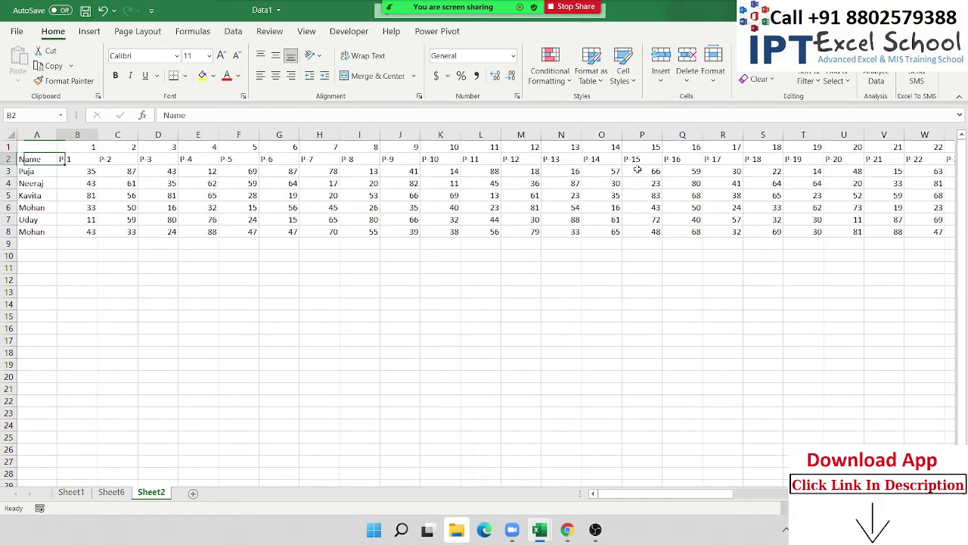
{"action": "key", "text": "Right"}
{"action": "key", "text": "Left"}
{"action": "key", "text": "ctrl+space"}
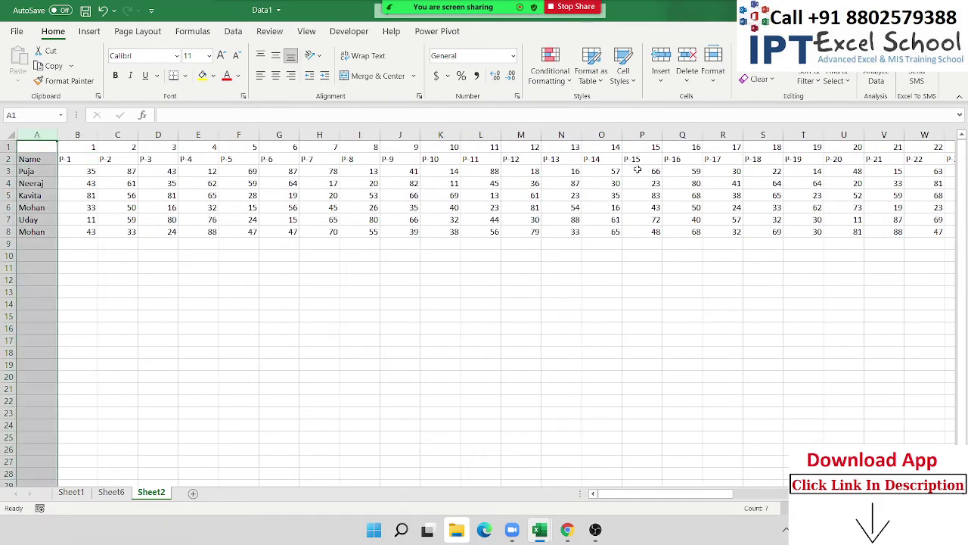
{"action": "key", "text": "Right"}
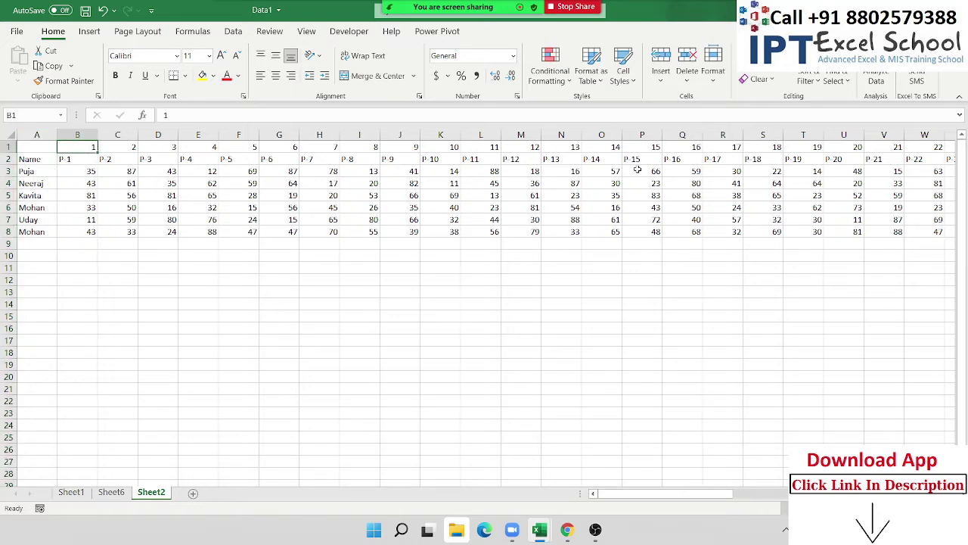
{"action": "key", "text": "ctrl+shift+Right"}
{"action": "key", "text": "shift+Down"}
{"action": "key", "text": "shift+Down"}
{"action": "key", "text": "shift+Down"}
{"action": "key", "text": "shift+Down"}
{"action": "key", "text": "shift+Down"}
{"action": "key", "text": "shift+Down"}
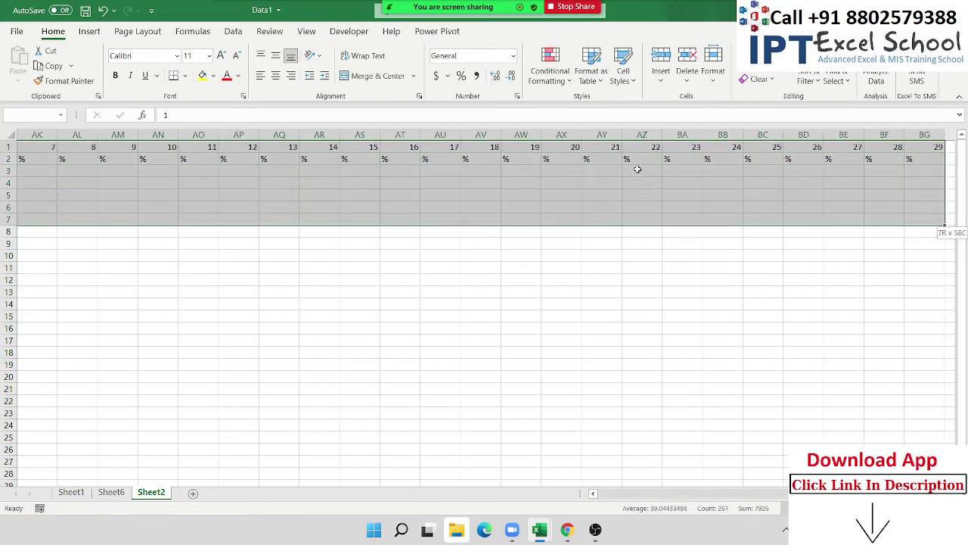
{"action": "key", "text": "shift+Down"}
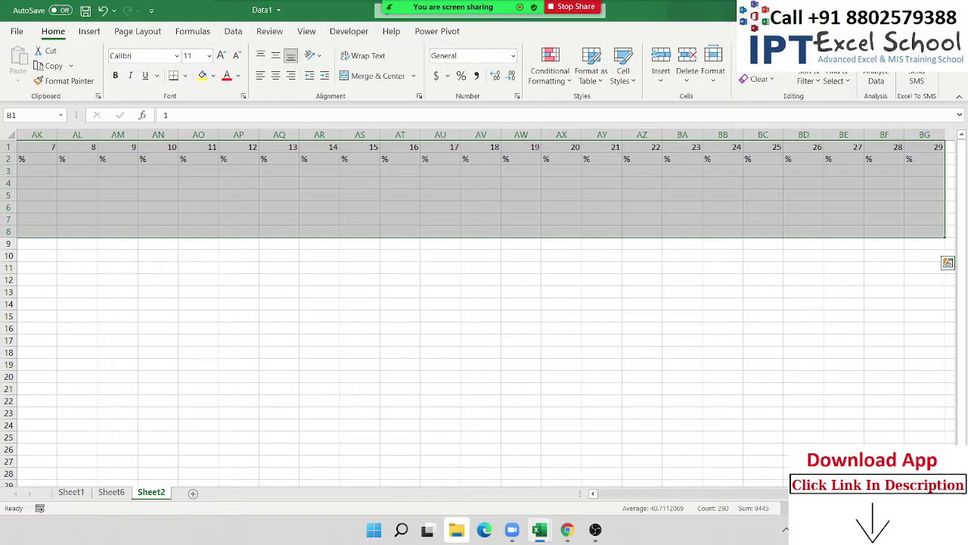
{"action": "left_click_drag", "start_coordinate": [832, 493], "coordinate": [620, 493]}
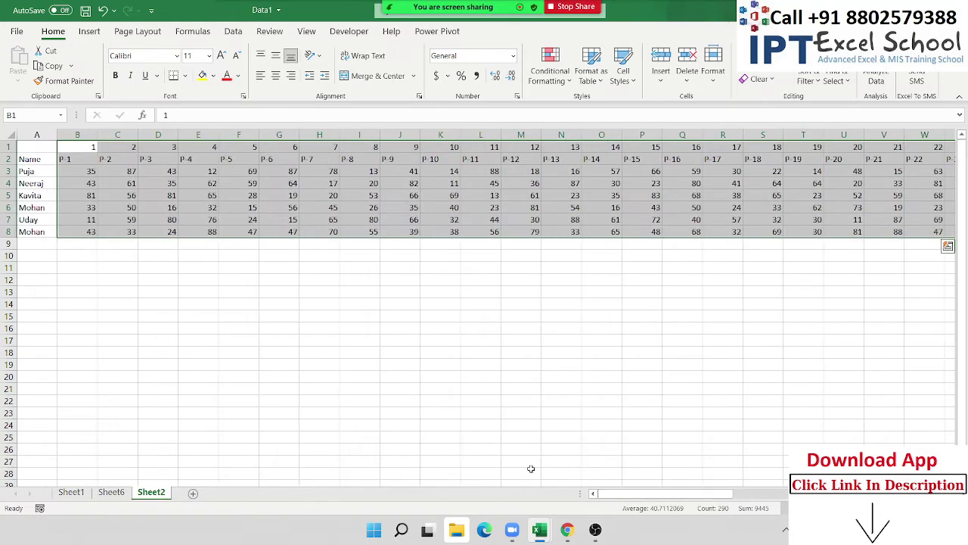
- Custom-sort the columns left to right by Row 1, smallest to largest
{"action": "left_click", "coordinate": [817, 82]}
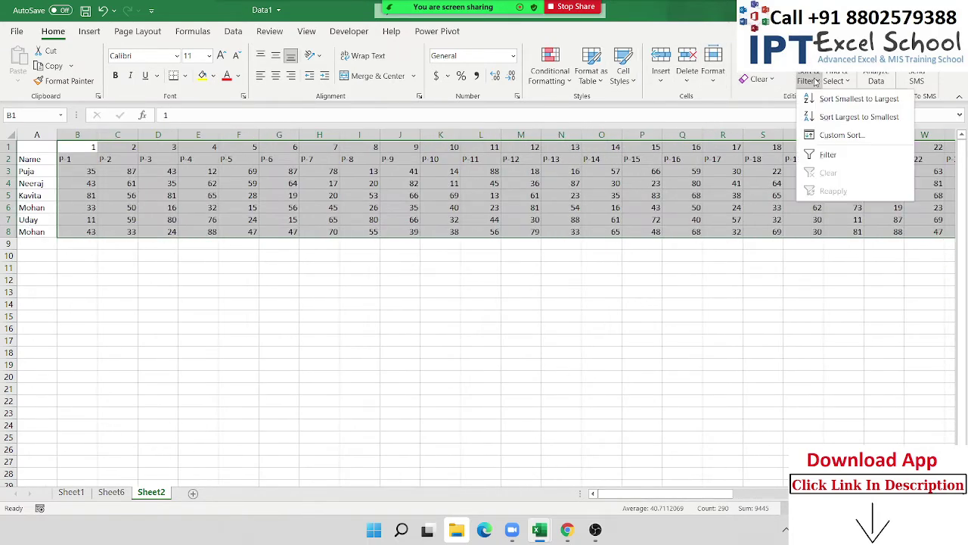
{"action": "left_click", "coordinate": [837, 141]}
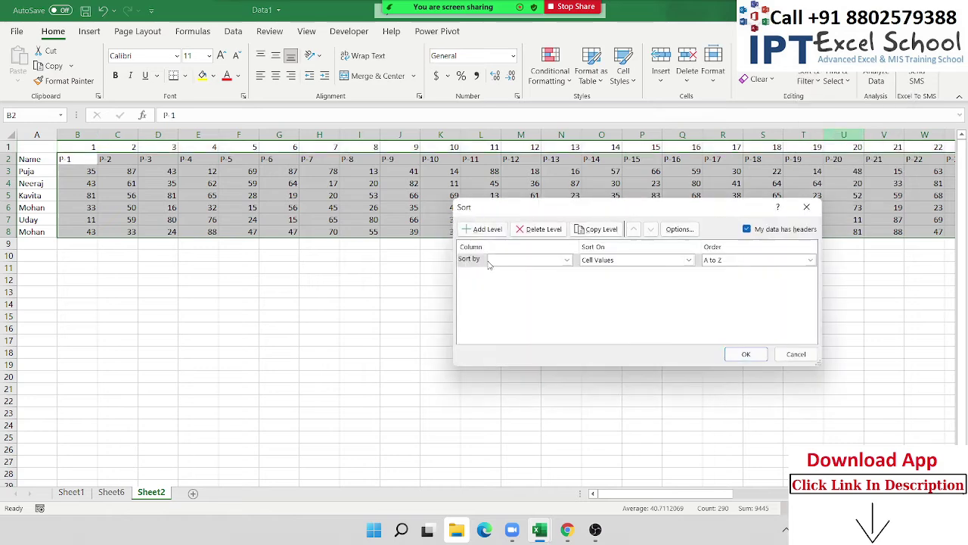
{"action": "left_click", "coordinate": [679, 229]}
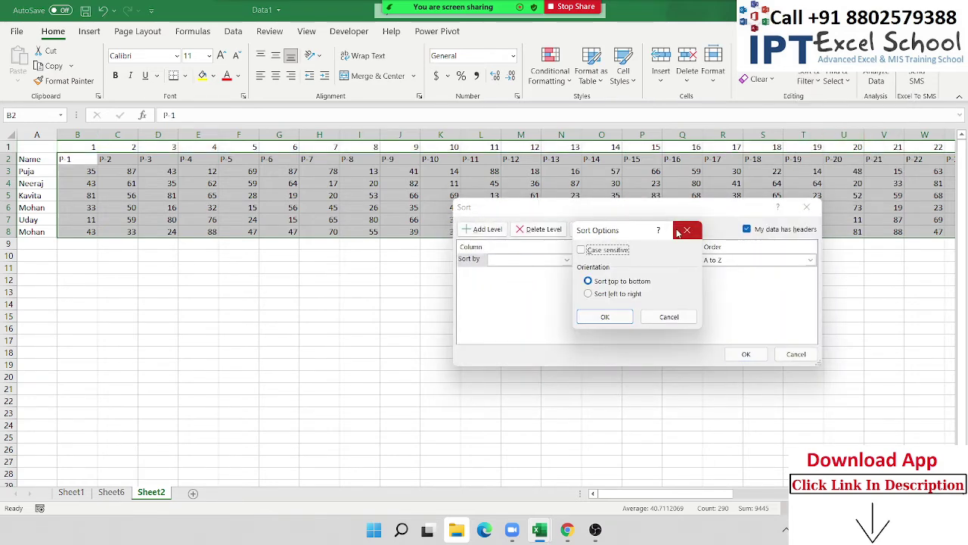
{"action": "left_click", "coordinate": [618, 294]}
{"action": "left_click", "coordinate": [606, 316]}
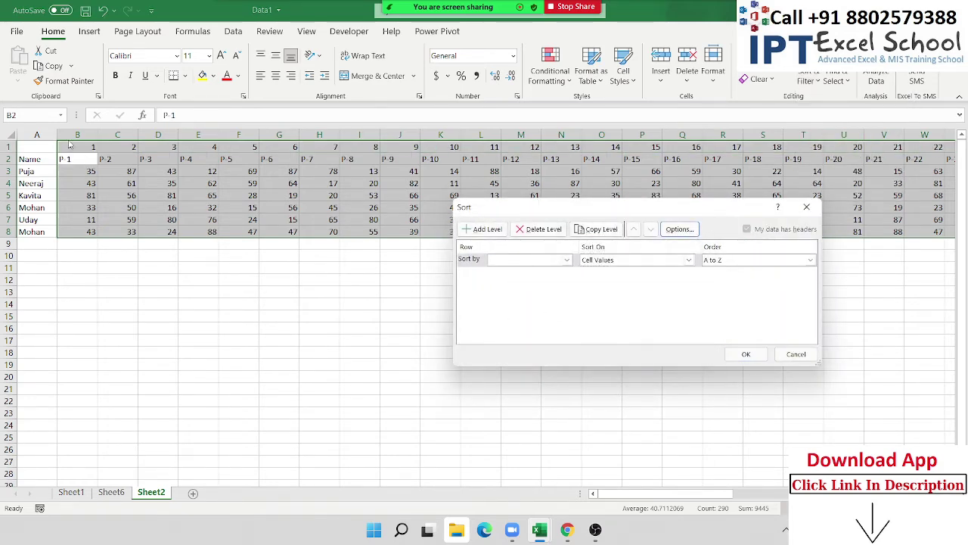
{"action": "left_click", "coordinate": [500, 263]}
{"action": "left_click", "coordinate": [500, 274]}
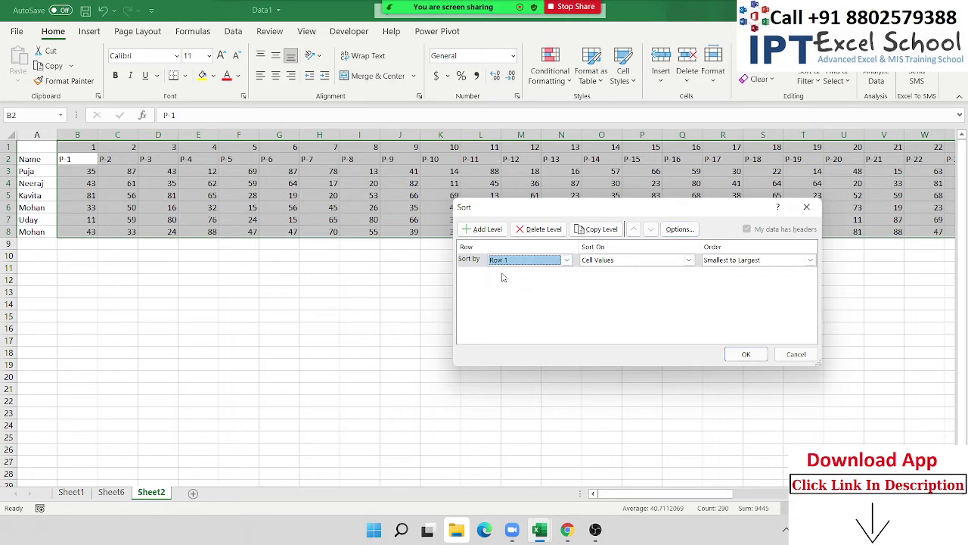
{"action": "left_click", "coordinate": [747, 355]}
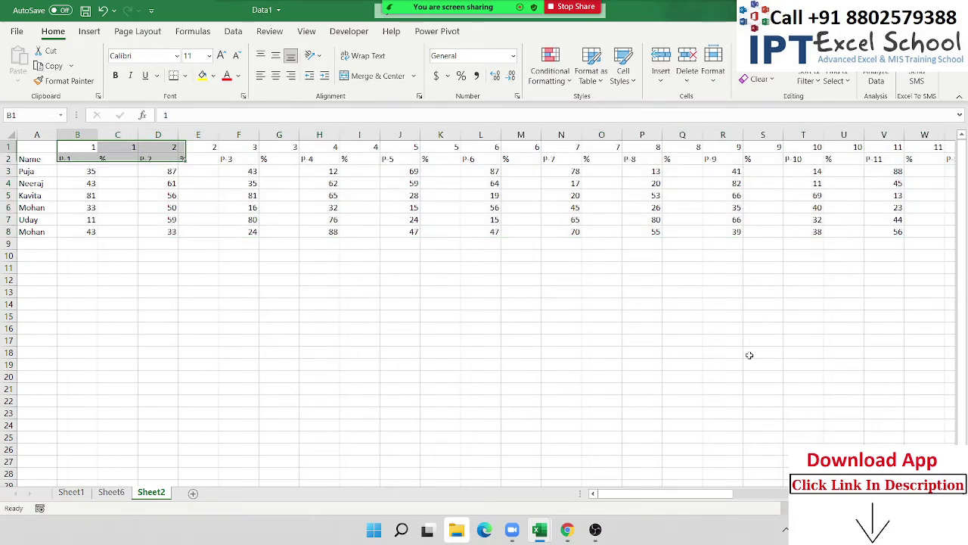
- Delete the helper number row and select the header row from A1
{"action": "key", "text": "shift+space"}
{"action": "key", "text": "ctrl+minus"}
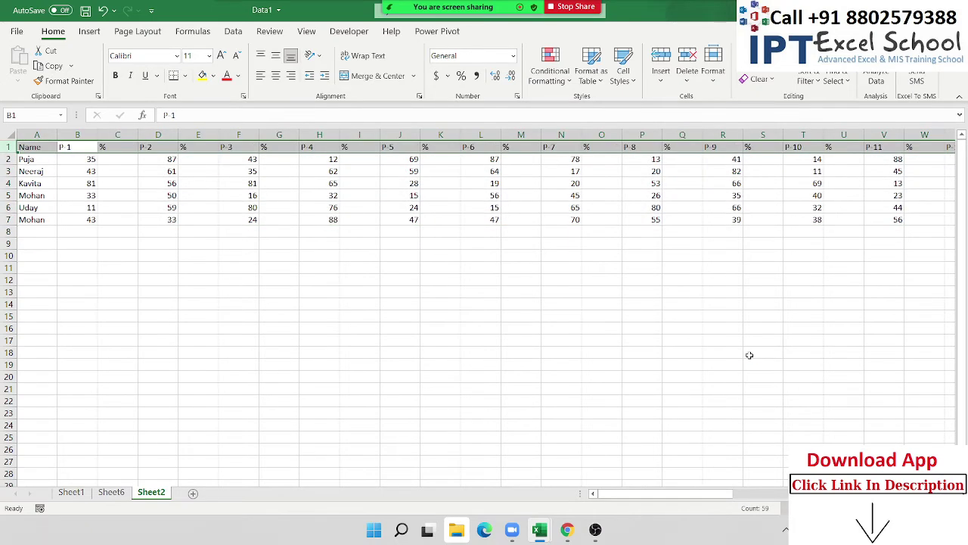
{"action": "key", "text": "Left"}
{"action": "key", "text": "ctrl+shift+Right"}
- Extend the selection over all table rows and pick Blanks in Go To Special
{"action": "key", "text": "ctrl+shift+Down"}
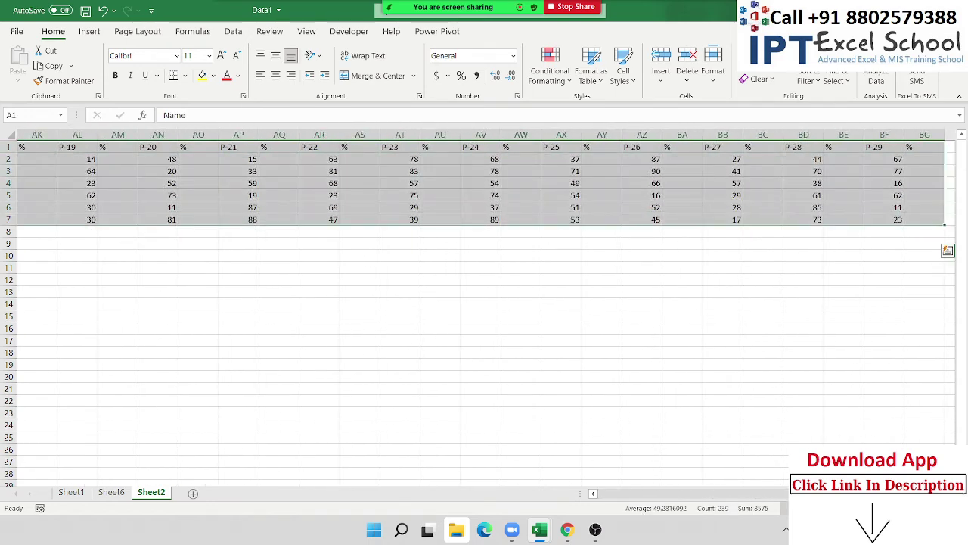
{"action": "scroll", "coordinate": [157, 276], "scroll_direction": "left", "scroll_amount": 4}
{"action": "scroll", "coordinate": [157, 277], "scroll_direction": "left", "scroll_amount": 4}
{"action": "scroll", "coordinate": [157, 276], "scroll_direction": "left", "scroll_amount": 4}
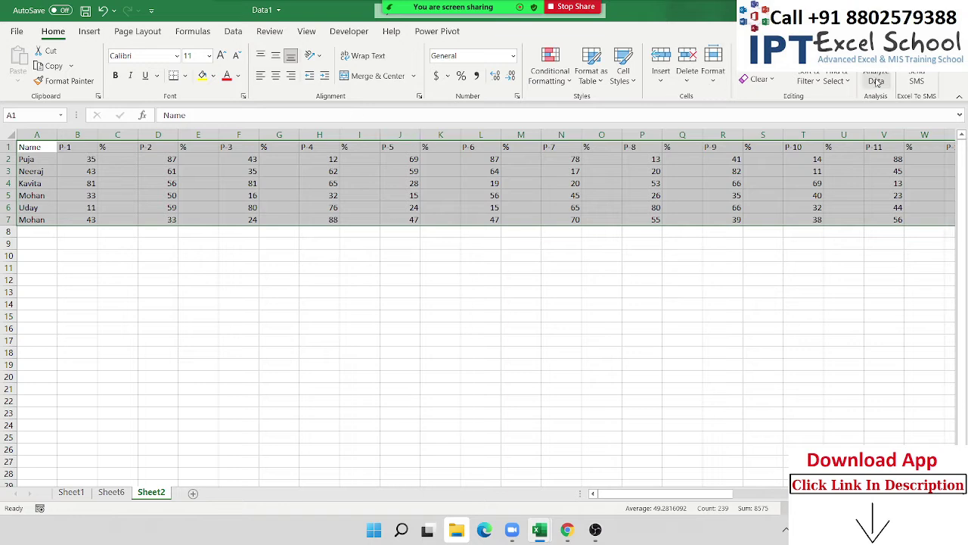
{"action": "left_click", "coordinate": [835, 81]}
{"action": "left_click", "coordinate": [880, 159]}
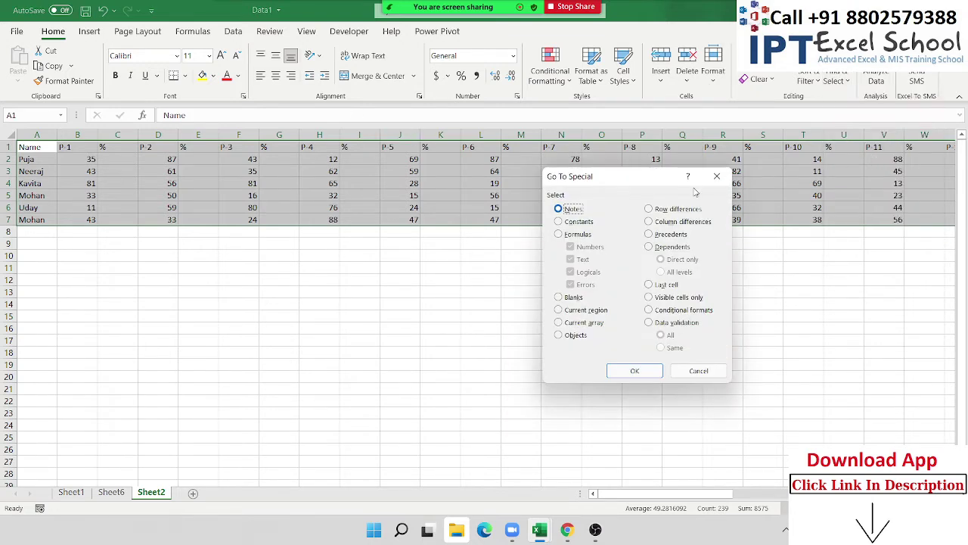
{"action": "left_click", "coordinate": [717, 175]}
{"action": "left_click", "coordinate": [824, 78]}
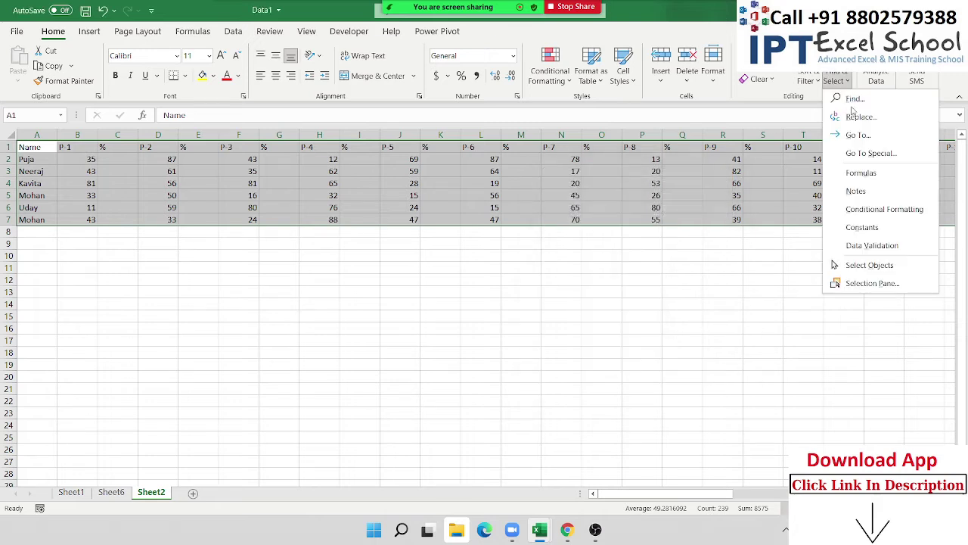
{"action": "left_click", "coordinate": [864, 162]}
{"action": "left_click_drag", "start_coordinate": [625, 179], "coordinate": [477, 146]}
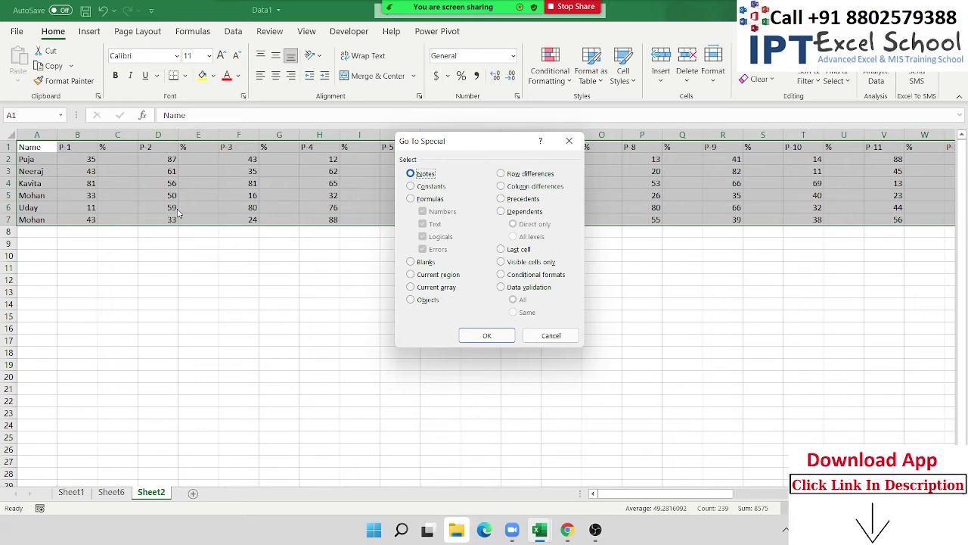
{"action": "left_click", "coordinate": [426, 262]}
{"action": "left_click", "coordinate": [480, 333]}
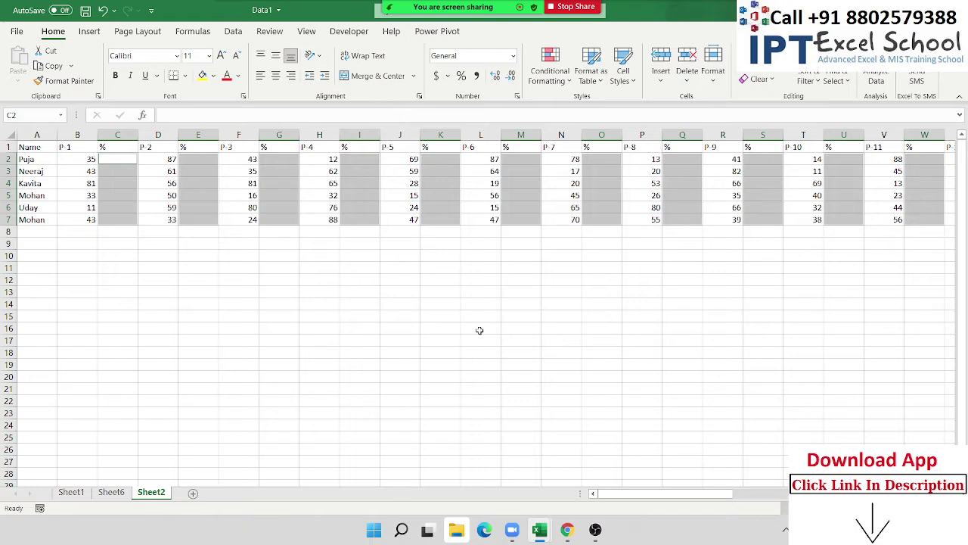
- On Sheet6, fill every cell of L5:R14 with 36, then go back to Sheet2
{"action": "left_click", "coordinate": [112, 493]}
{"action": "left_click_drag", "start_coordinate": [472, 194], "coordinate": [724, 301]}
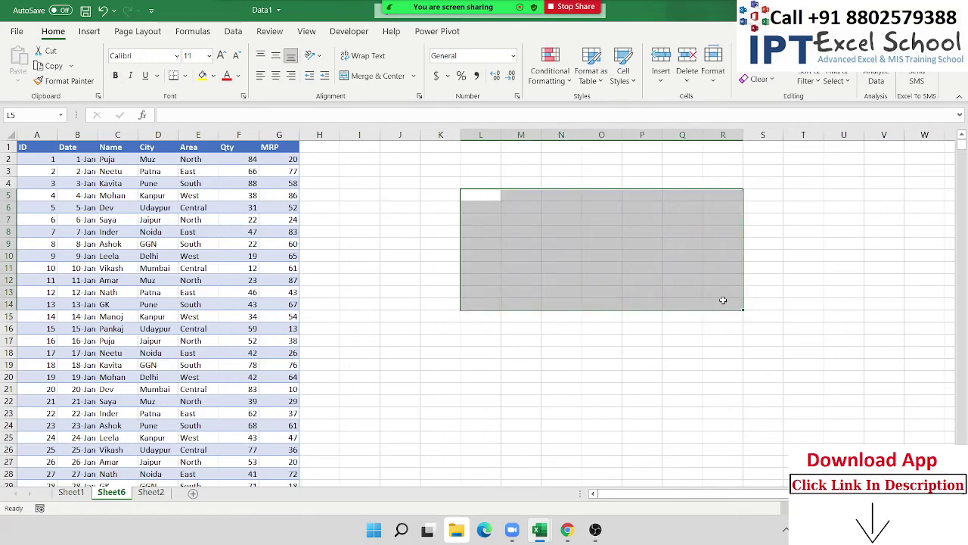
{"action": "type", "text": "587"}
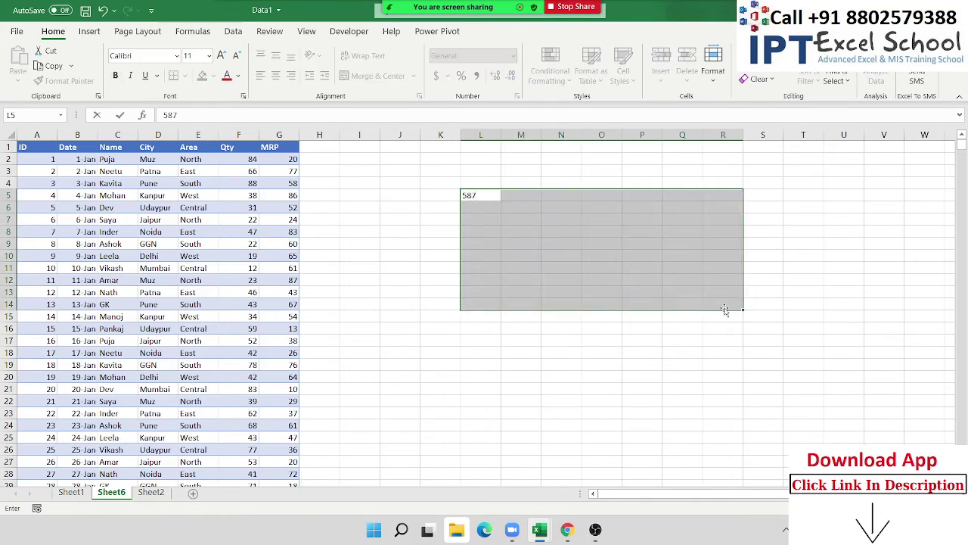
{"action": "key", "text": "Return"}
{"action": "type", "text": "9"}
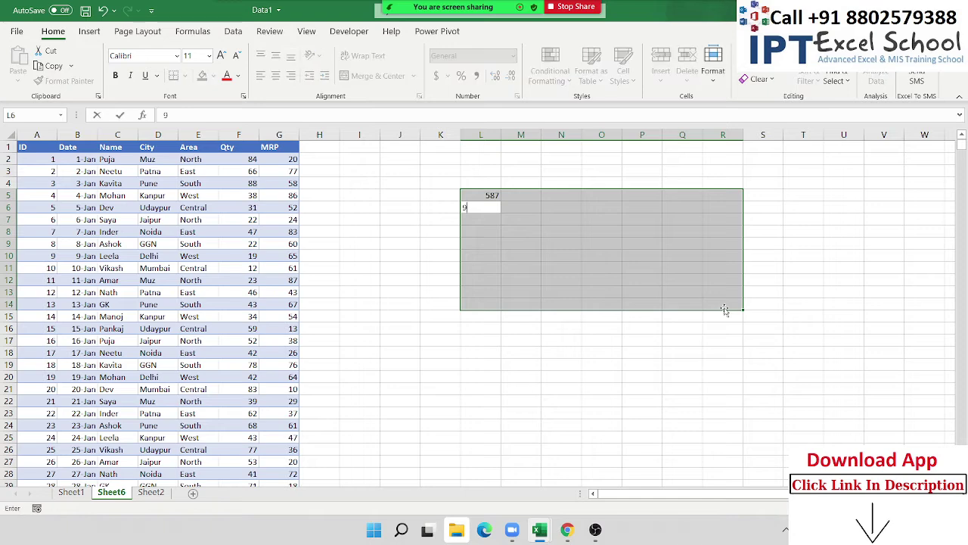
{"action": "type", "text": "65"}
{"action": "key", "text": "Return"}
{"action": "type", "text": "36"}
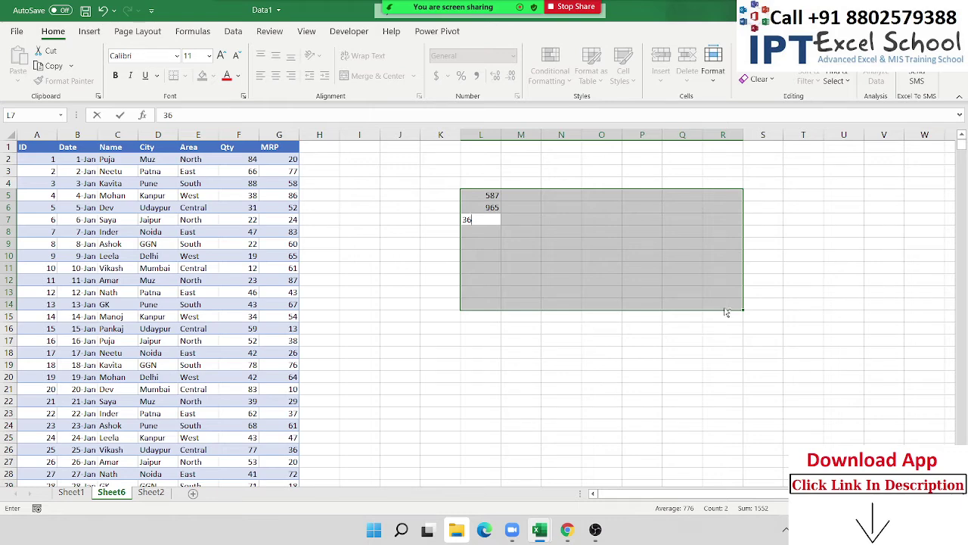
{"action": "key", "text": "ctrl+Return"}
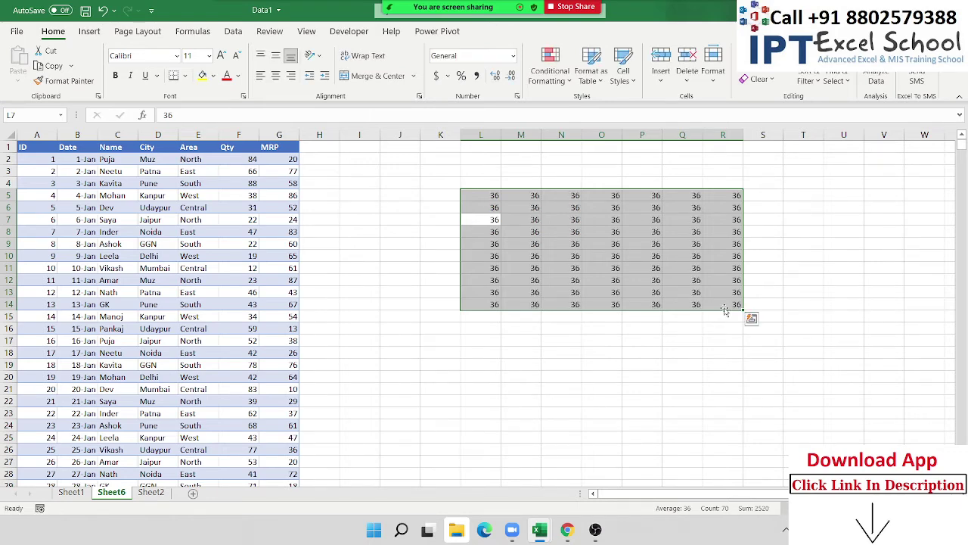
{"action": "left_click", "coordinate": [149, 493]}
- Fill all blank % cells with =B2/70 in Percent Style, then move to Sheet1
{"action": "type", "text": "="}
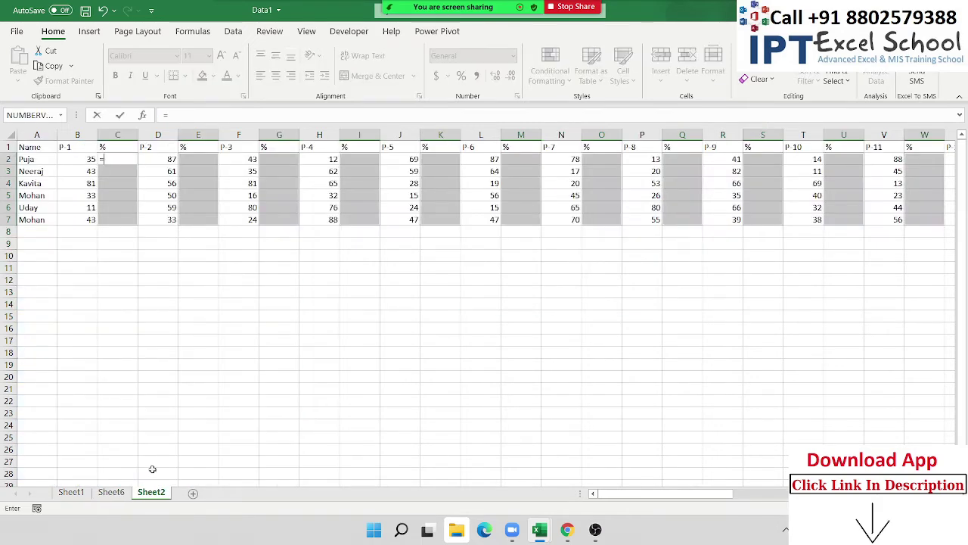
{"action": "key", "text": "Left"}
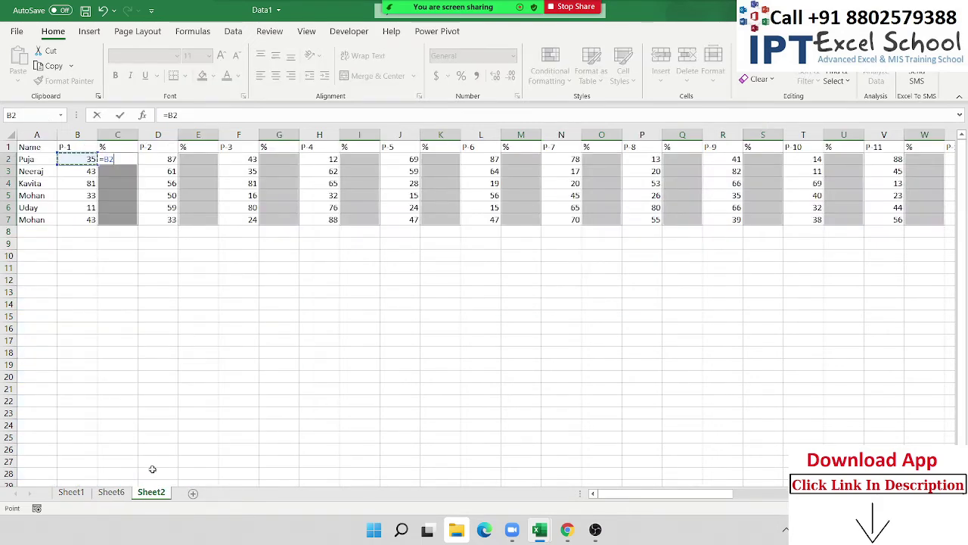
{"action": "type", "text": "/70"}
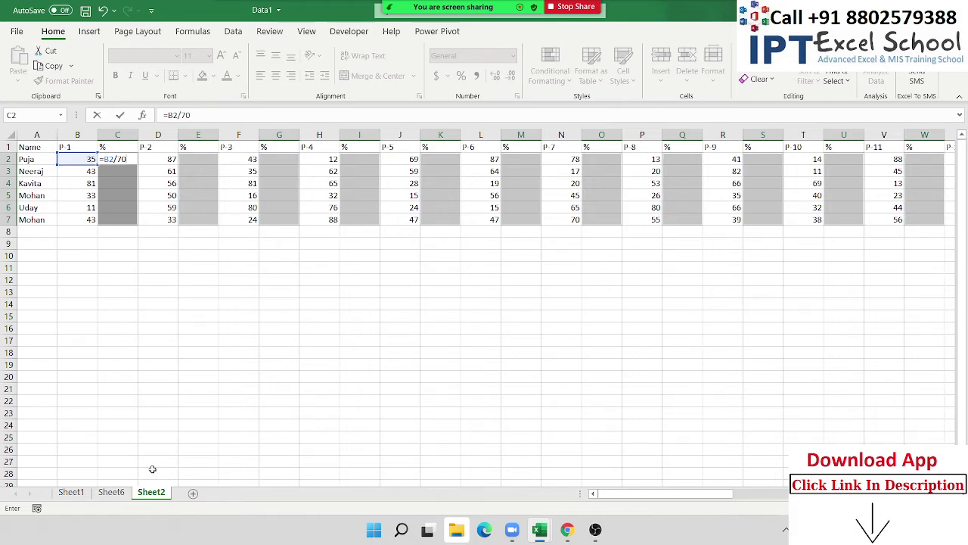
{"action": "key", "text": "ctrl+Return"}
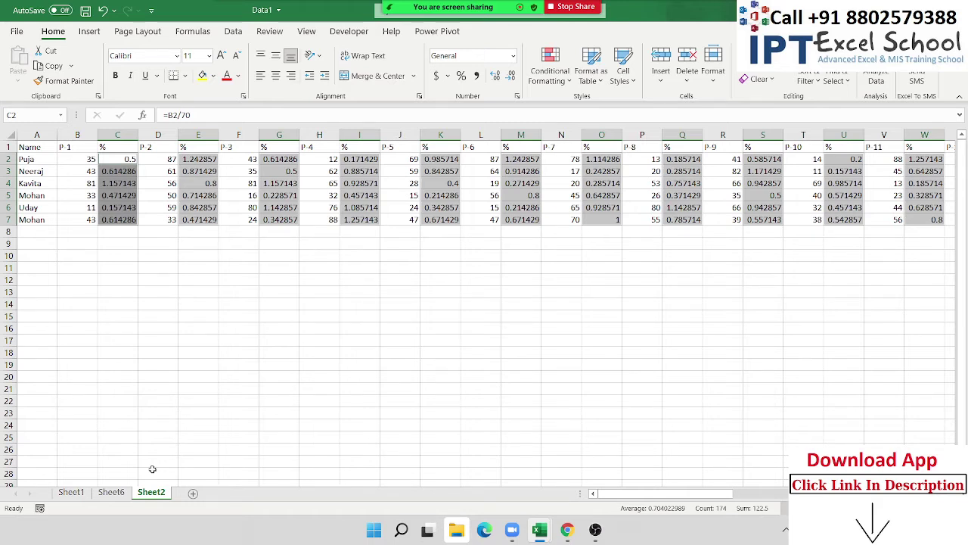
{"action": "left_click", "coordinate": [461, 74]}
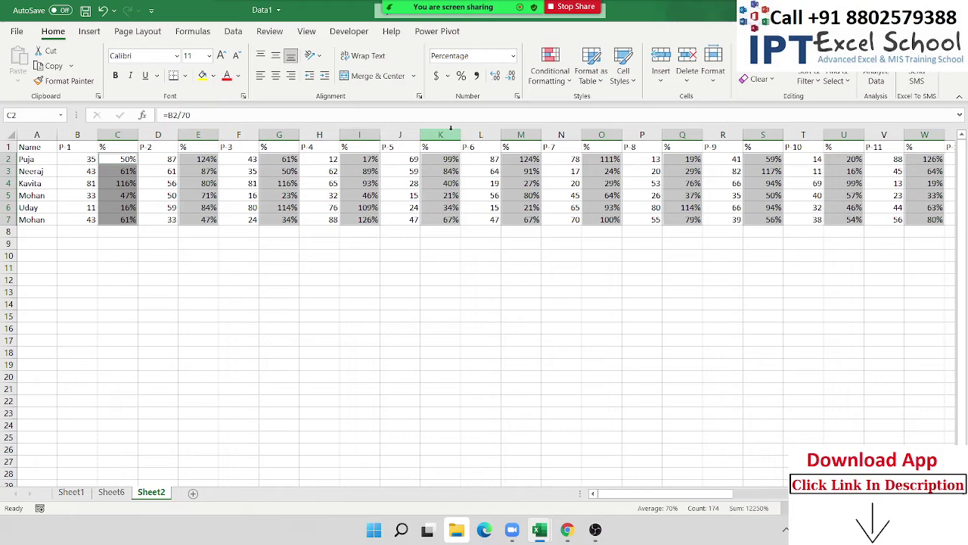
{"action": "left_click", "coordinate": [71, 492]}
- Return to the top of the Sheet1 table and turn on filtering for its headers
{"action": "left_click", "coordinate": [105, 258]}
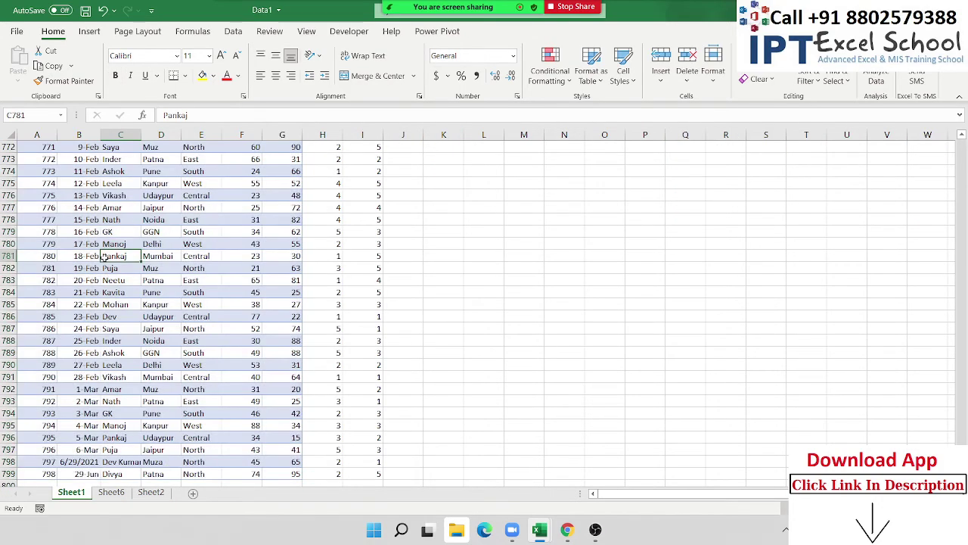
{"action": "key", "text": "ctrl+Up"}
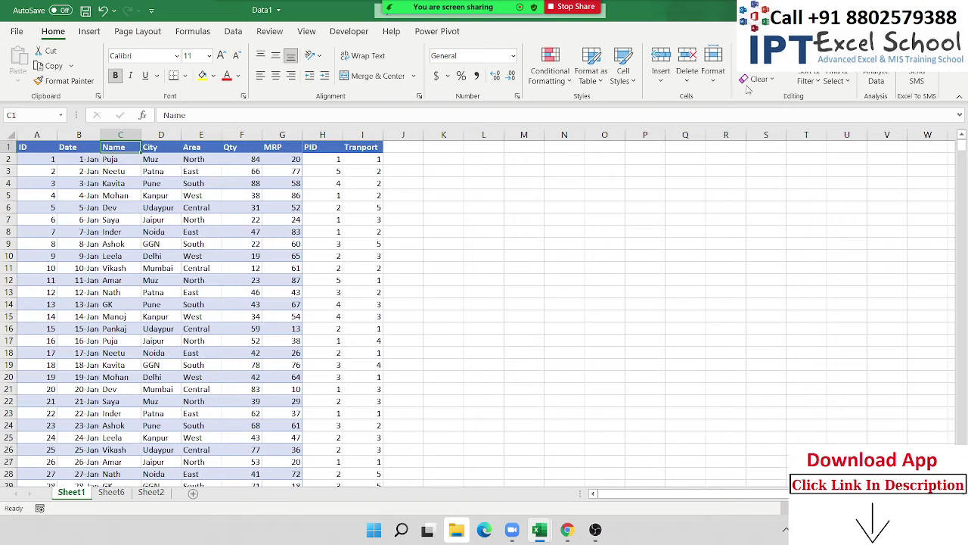
{"action": "left_click", "coordinate": [808, 80]}
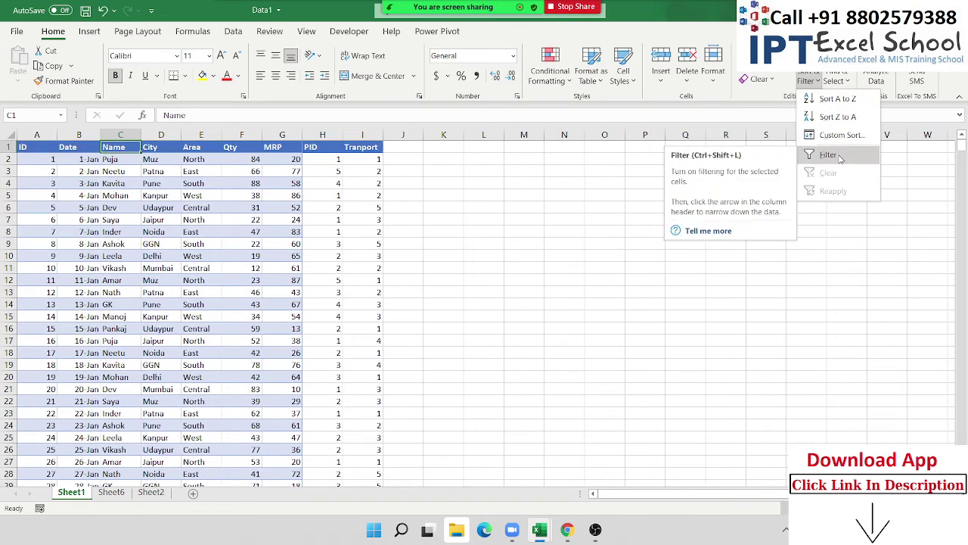
{"action": "left_click", "coordinate": [840, 155]}
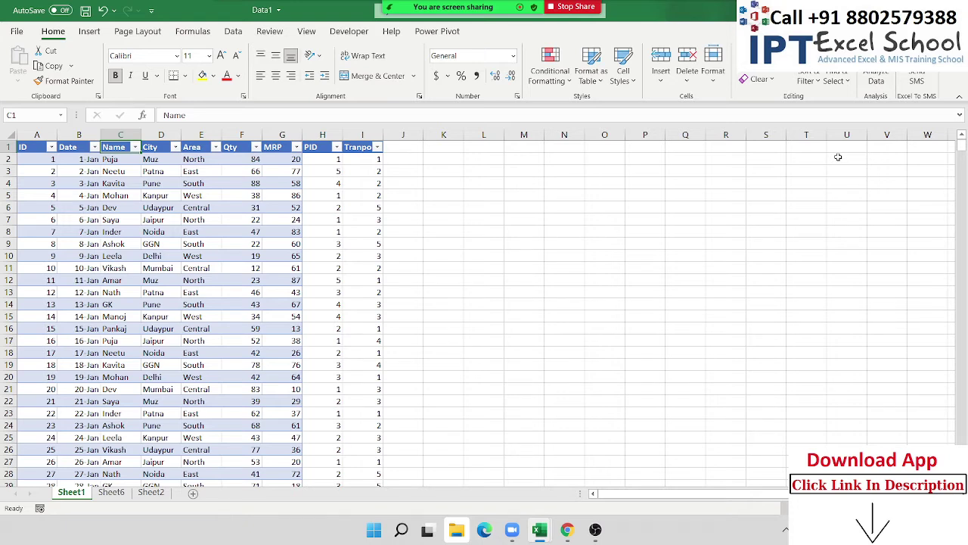
- Filter the Name column so only Amar's rows are shown
{"action": "left_click", "coordinate": [114, 171]}
{"action": "left_click", "coordinate": [151, 161]}
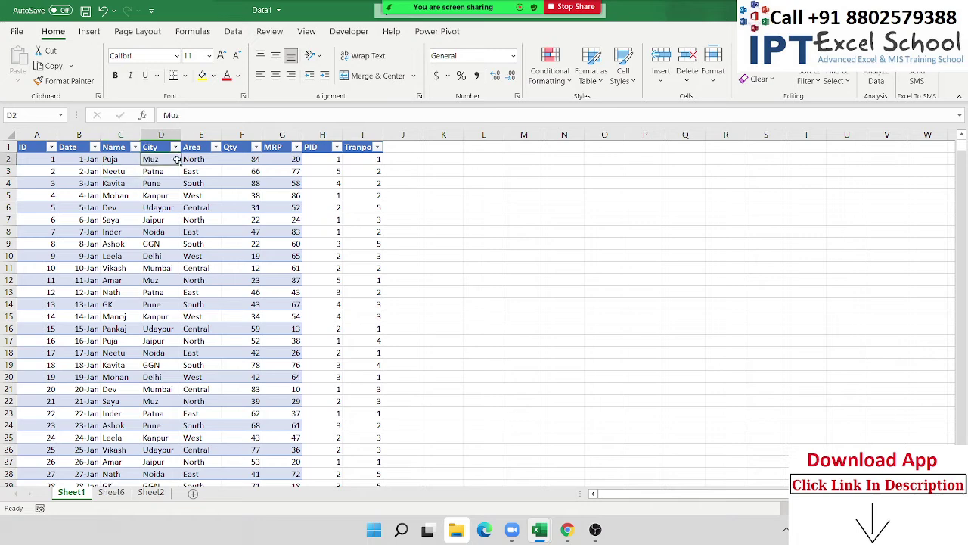
{"action": "left_click", "coordinate": [135, 148]}
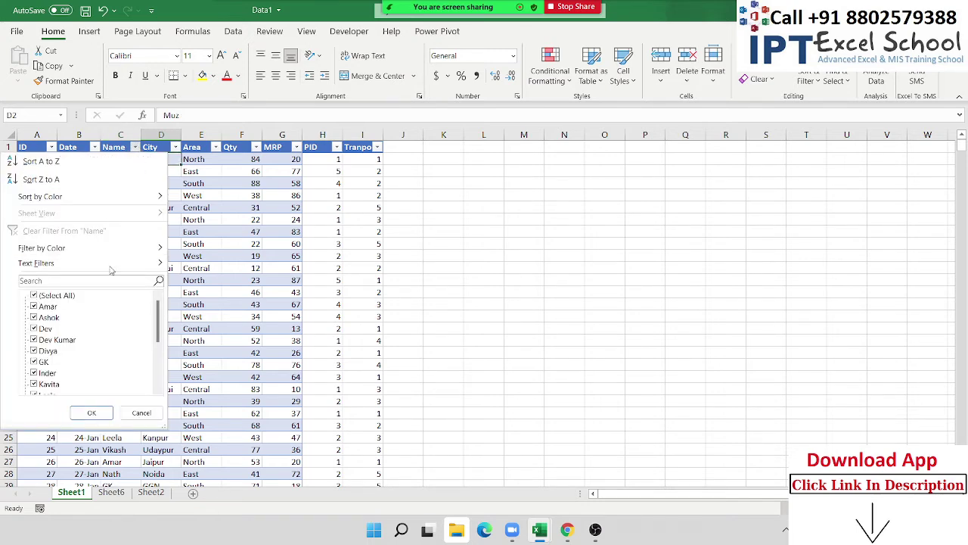
{"action": "left_click", "coordinate": [323, 246]}
{"action": "left_click", "coordinate": [135, 148]}
{"action": "left_click", "coordinate": [34, 295]}
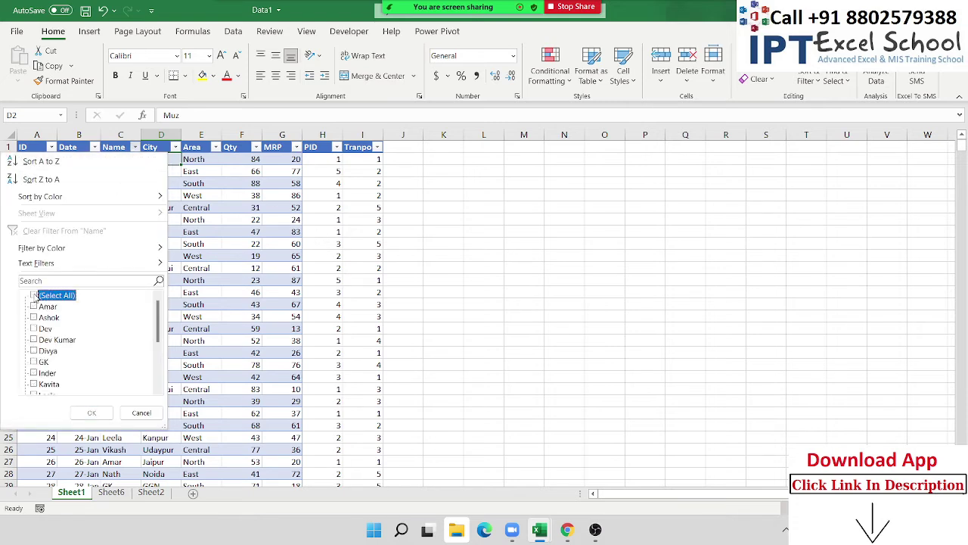
{"action": "left_click", "coordinate": [35, 307]}
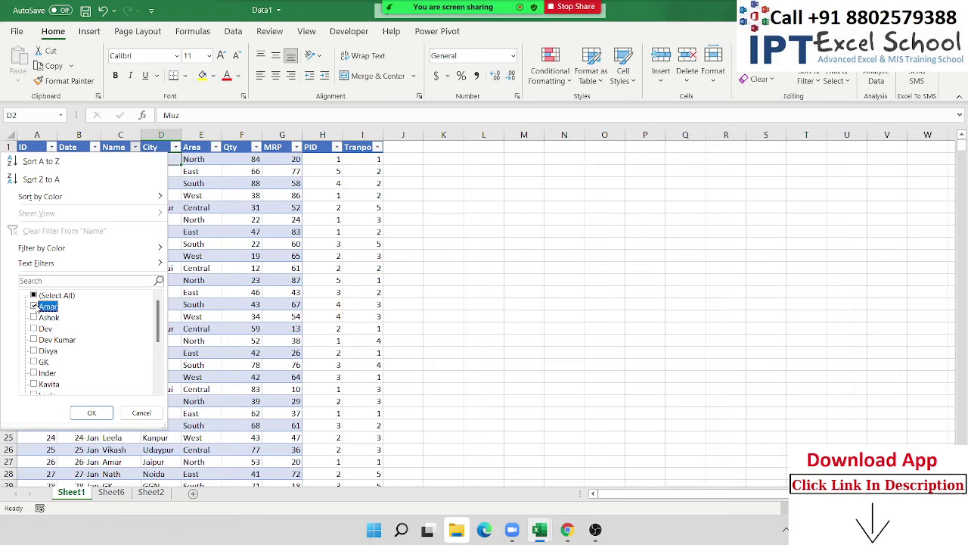
{"action": "left_click", "coordinate": [92, 413]}
- Look over Amar's 53 filtered rows, then clear the Name filter to show every record
{"action": "scroll", "coordinate": [144, 258], "scroll_direction": "down", "scroll_amount": 4}
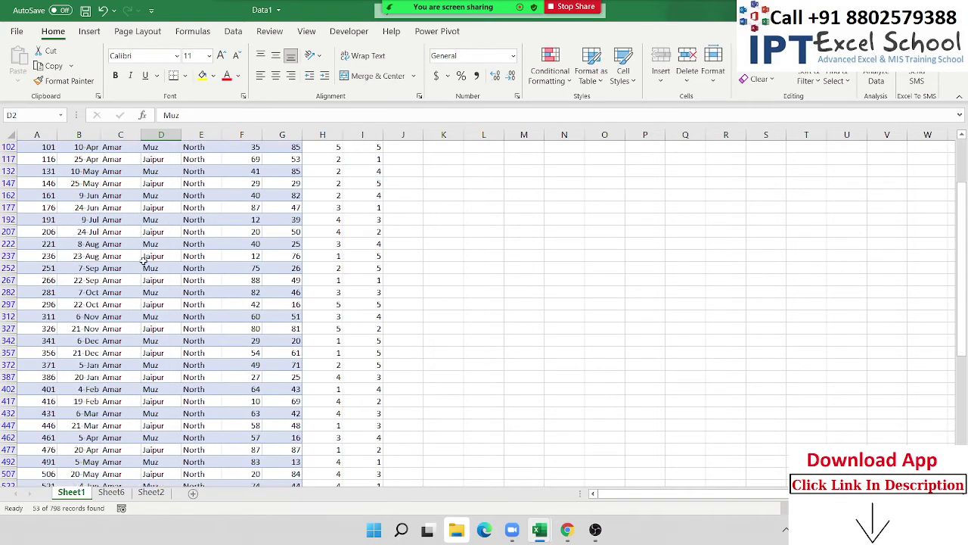
{"action": "scroll", "coordinate": [144, 258], "scroll_direction": "down", "scroll_amount": 2}
{"action": "scroll", "coordinate": [143, 258], "scroll_direction": "up", "scroll_amount": 4}
{"action": "scroll", "coordinate": [144, 260], "scroll_direction": "up", "scroll_amount": 2}
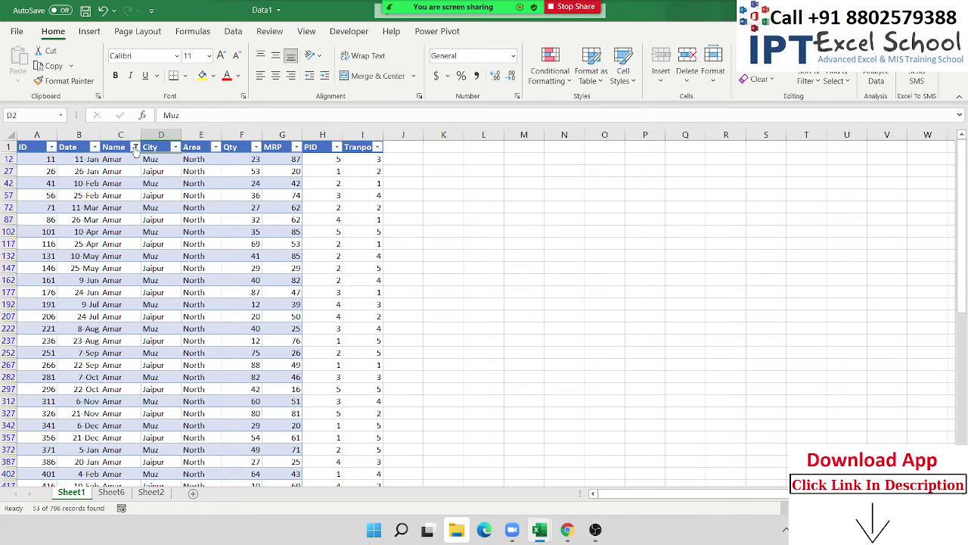
{"action": "left_click", "coordinate": [134, 147]}
{"action": "left_click", "coordinate": [96, 231]}
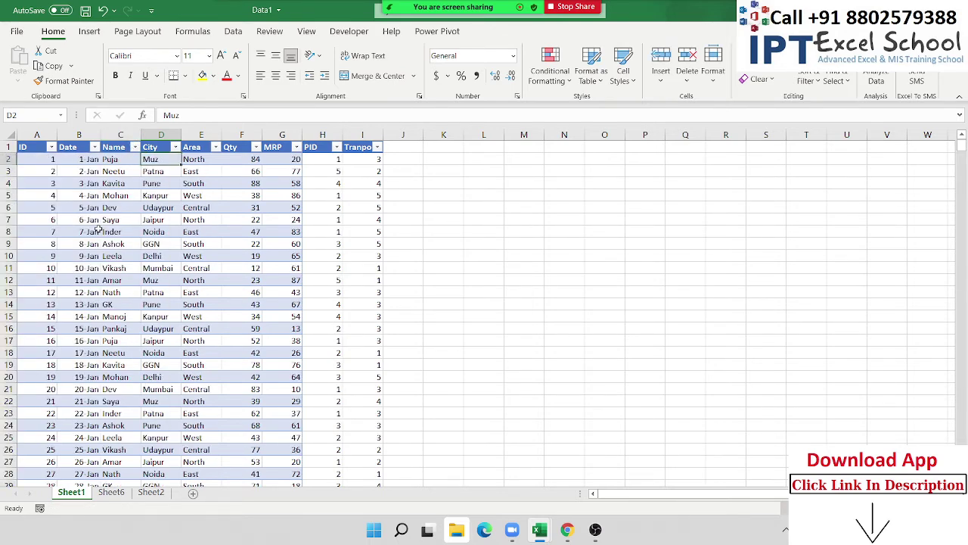
- Apply a Name 'begins with As' text filter and select a block of the Ashok names
{"action": "left_click", "coordinate": [122, 135]}
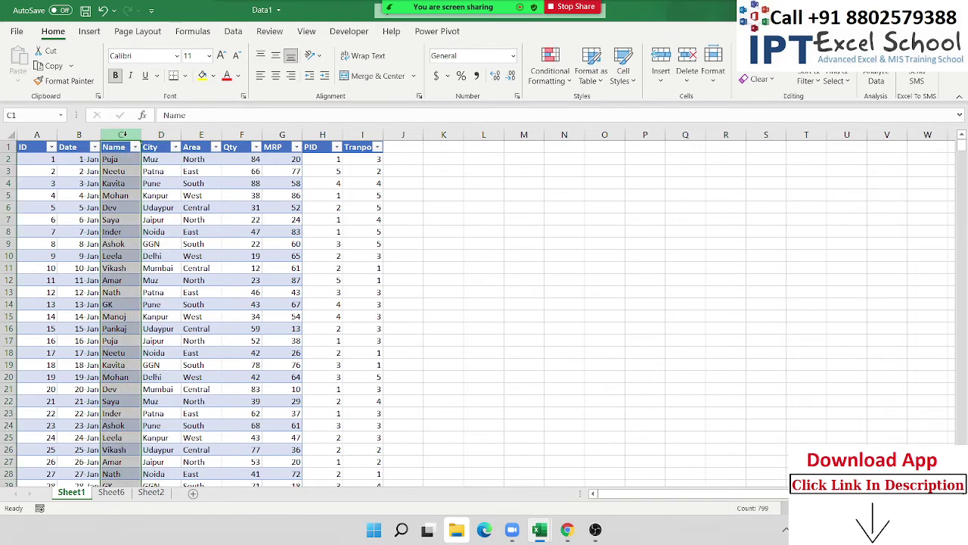
{"action": "key", "text": "Down"}
{"action": "key", "text": "Down"}
{"action": "key", "text": "Down"}
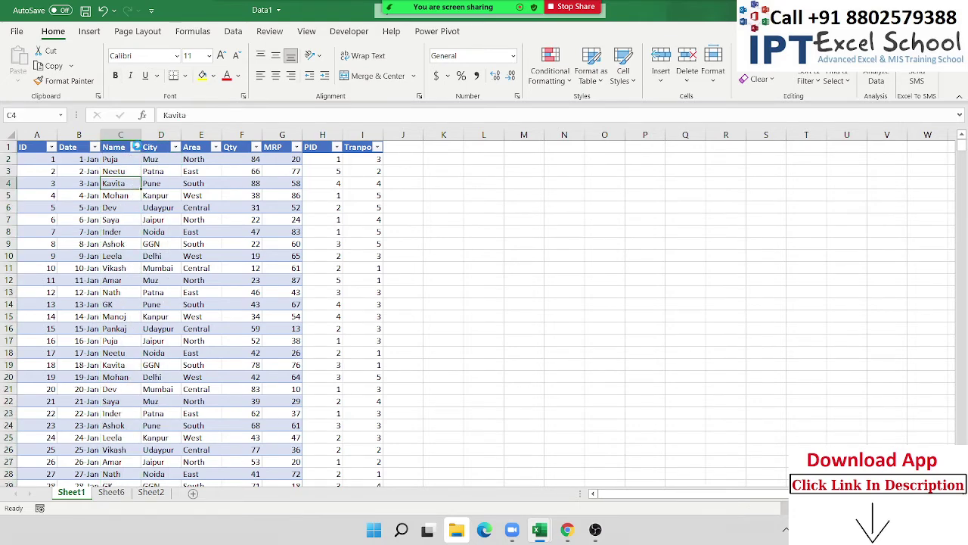
{"action": "left_click", "coordinate": [135, 147]}
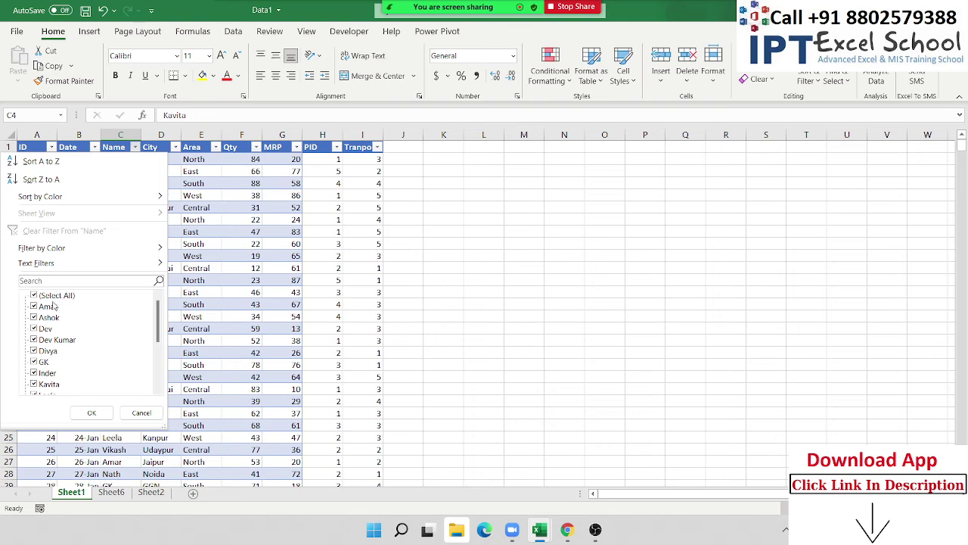
{"action": "mouse_move", "coordinate": [50, 264]}
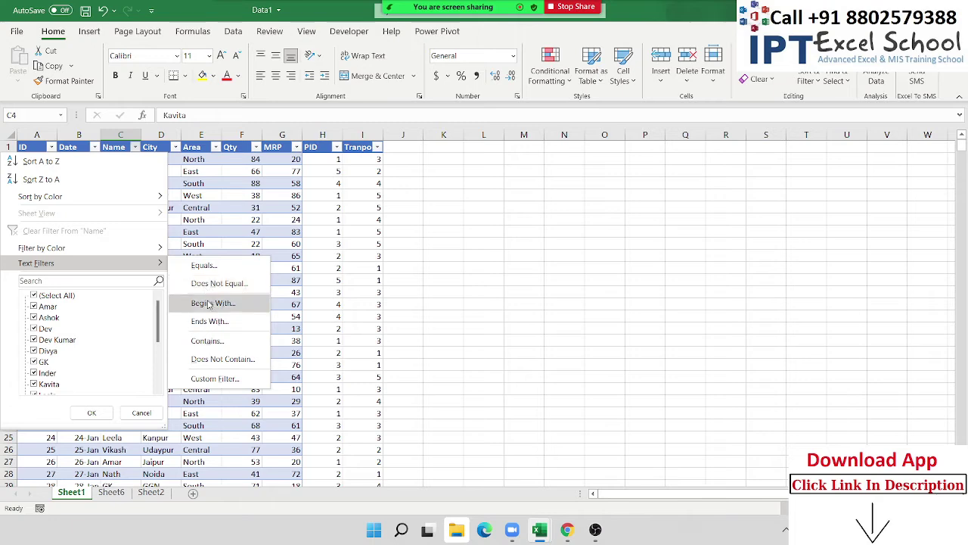
{"action": "left_click", "coordinate": [209, 304]}
{"action": "type", "text": "As"}
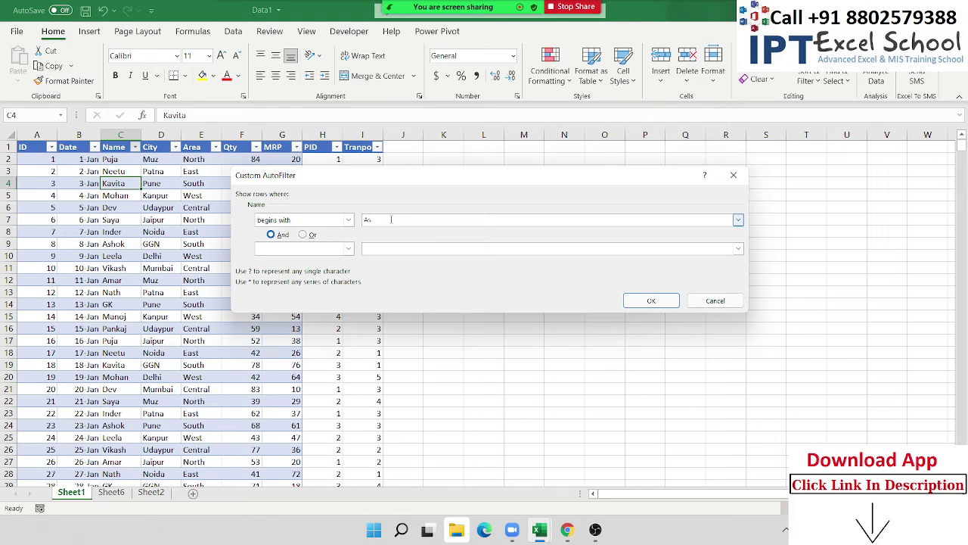
{"action": "left_click", "coordinate": [655, 299]}
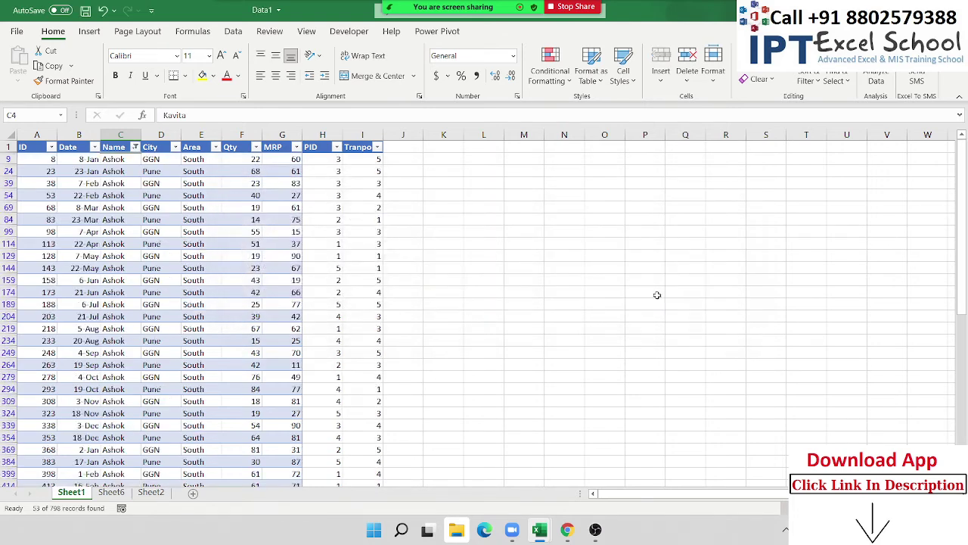
{"action": "left_click_drag", "start_coordinate": [121, 183], "coordinate": [122, 327]}
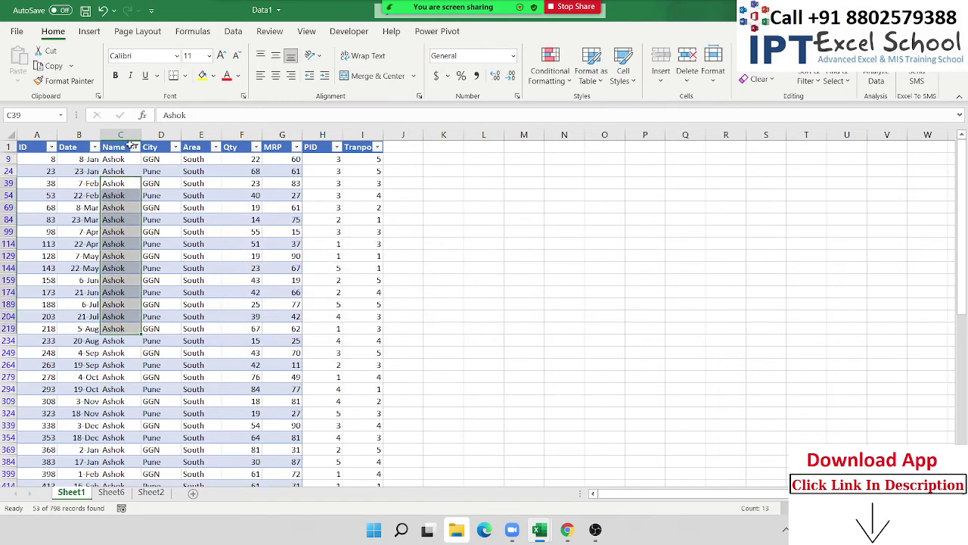
- Extend the Name custom filter with an Or condition: begins with 'Ash'
{"action": "left_click", "coordinate": [134, 146]}
{"action": "mouse_move", "coordinate": [73, 264]}
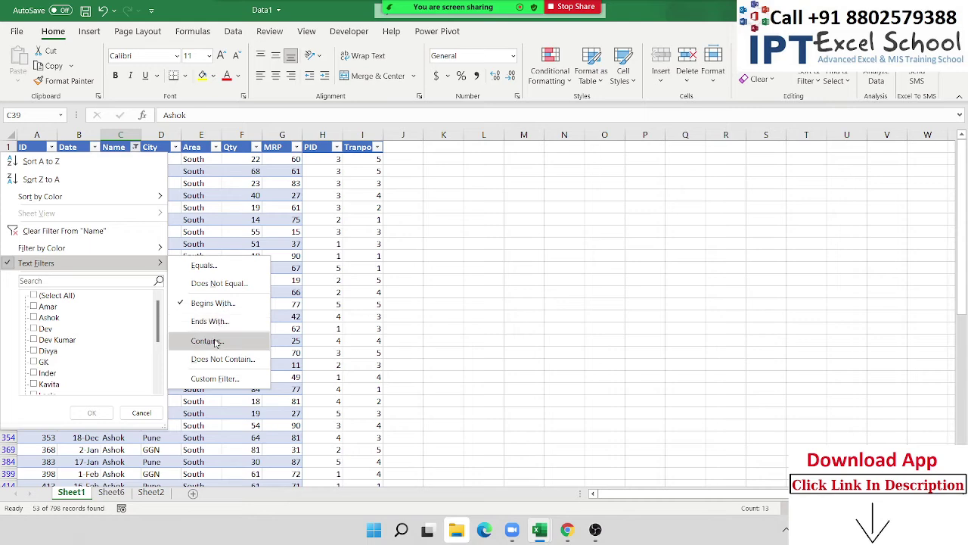
{"action": "left_click", "coordinate": [197, 378]}
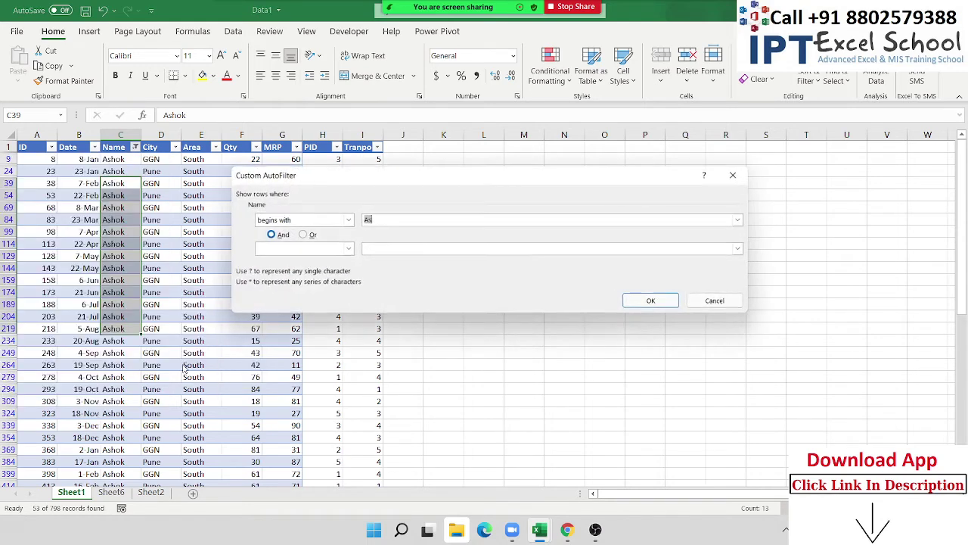
{"action": "left_click", "coordinate": [303, 236]}
{"action": "left_click", "coordinate": [305, 250]}
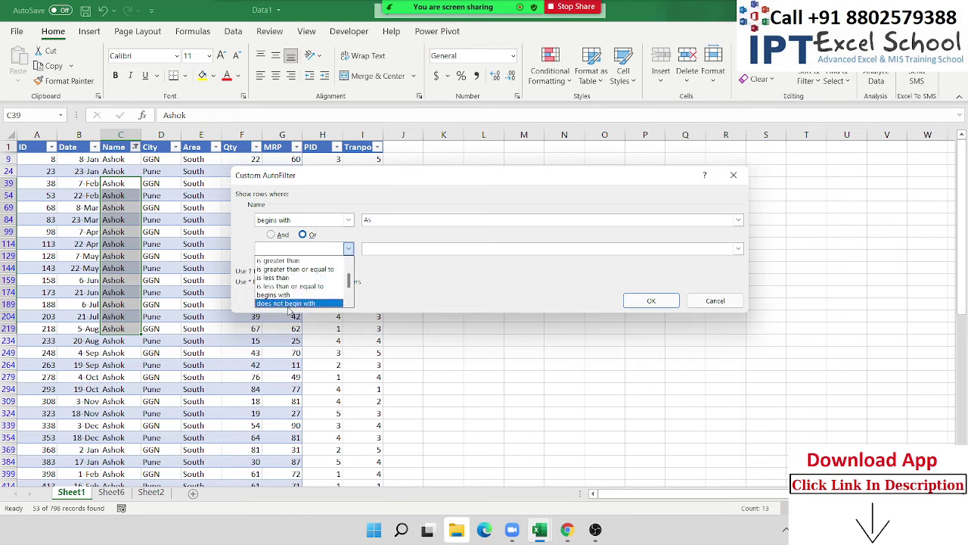
{"action": "scroll", "coordinate": [288, 301], "scroll_direction": "down", "scroll_amount": 1}
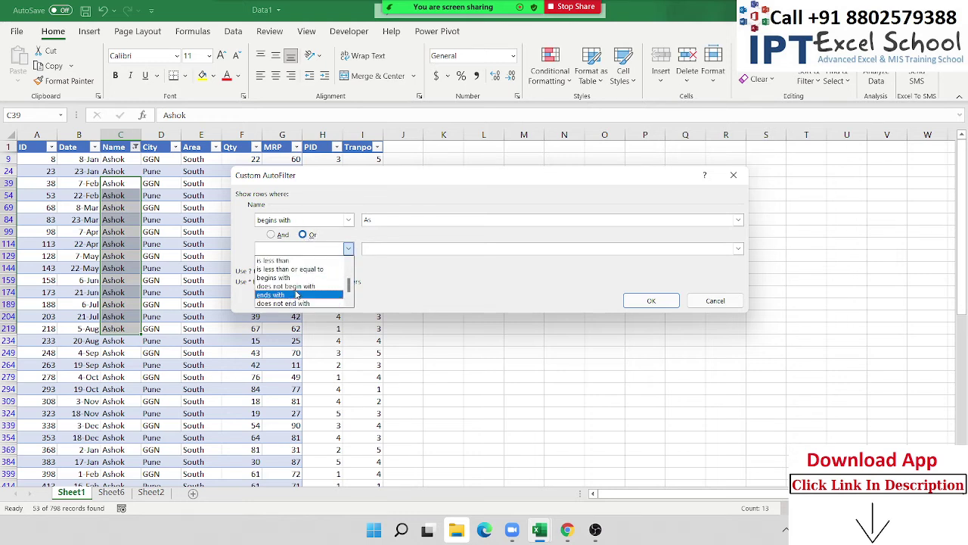
{"action": "left_click", "coordinate": [280, 277]}
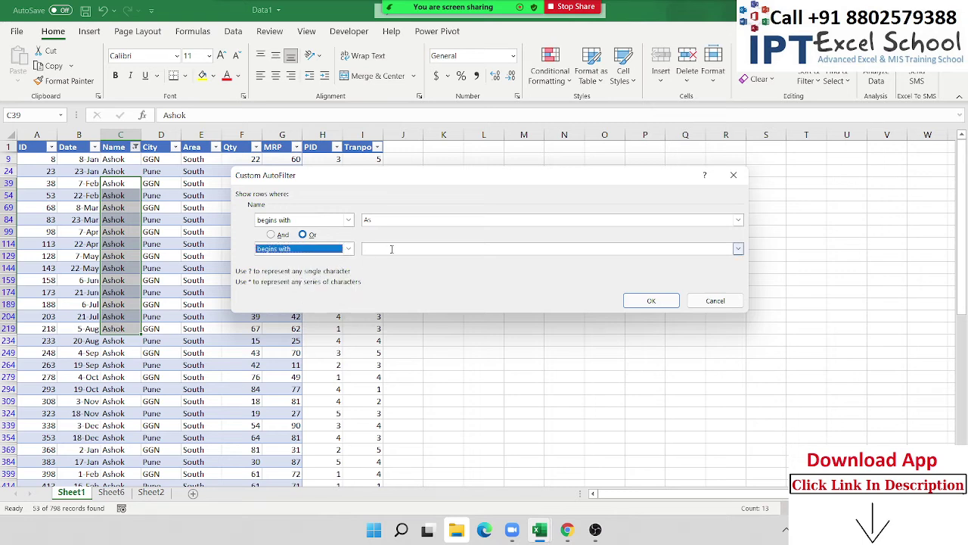
{"action": "left_click", "coordinate": [392, 249]}
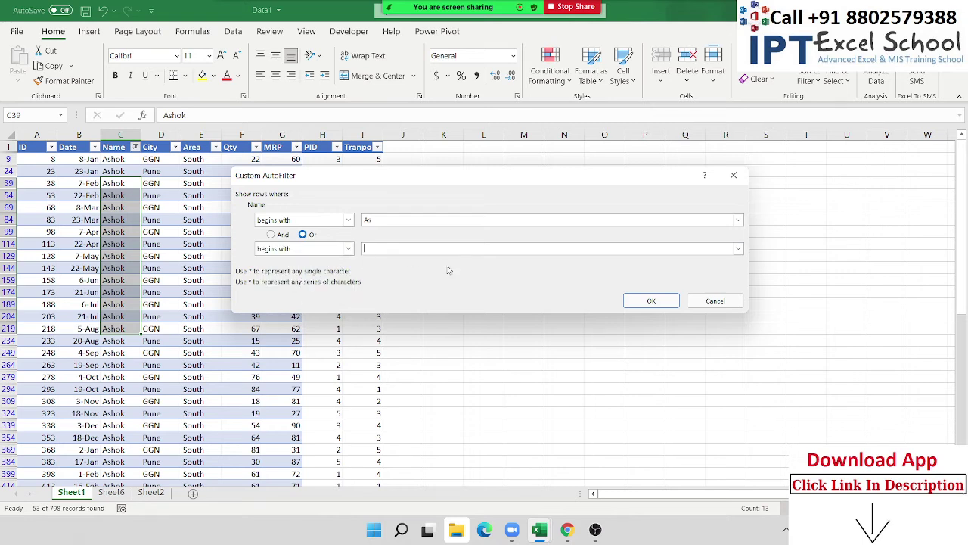
{"action": "type", "text": "Ash"}
{"action": "left_click", "coordinate": [656, 300]}
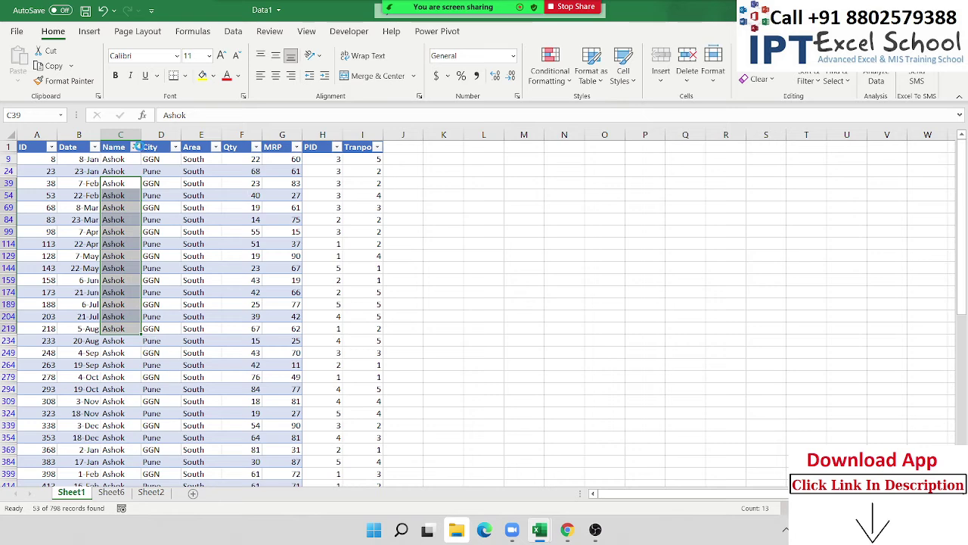
- Clear the Name filter so every record shows again
{"action": "left_click", "coordinate": [137, 147]}
{"action": "left_click", "coordinate": [120, 229]}
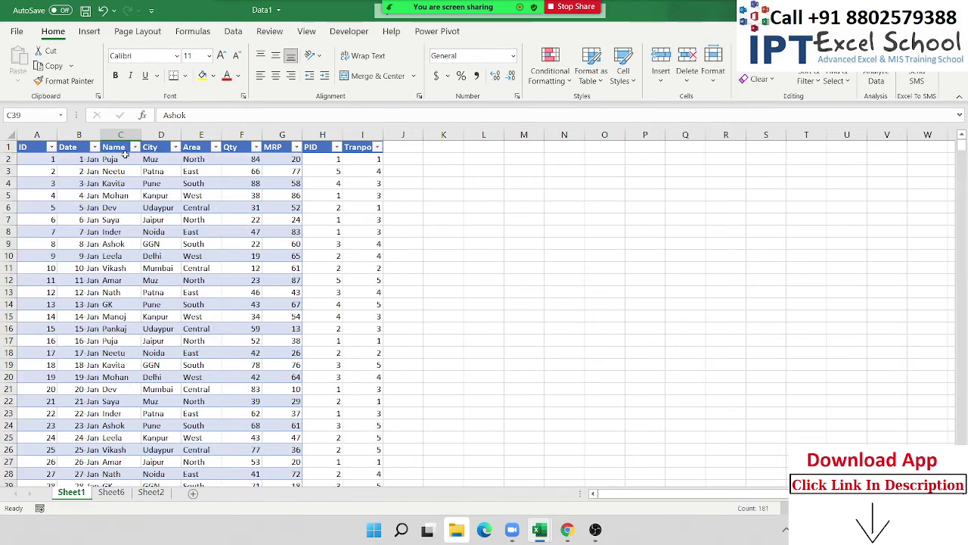
{"action": "left_click", "coordinate": [135, 147]}
- Filter the Qty column to its top 10 values
{"action": "mouse_move", "coordinate": [108, 263]}
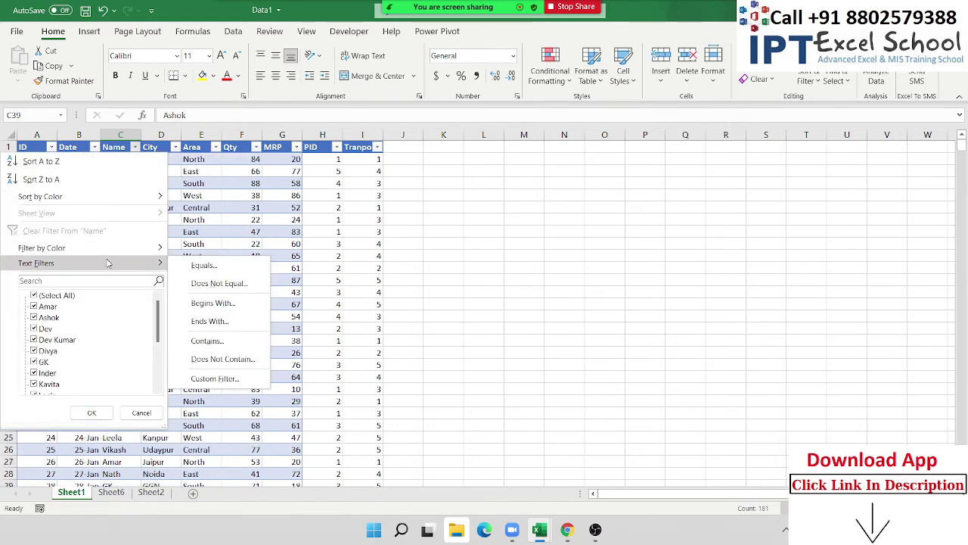
{"action": "left_click", "coordinate": [220, 191]}
{"action": "left_click", "coordinate": [246, 152]}
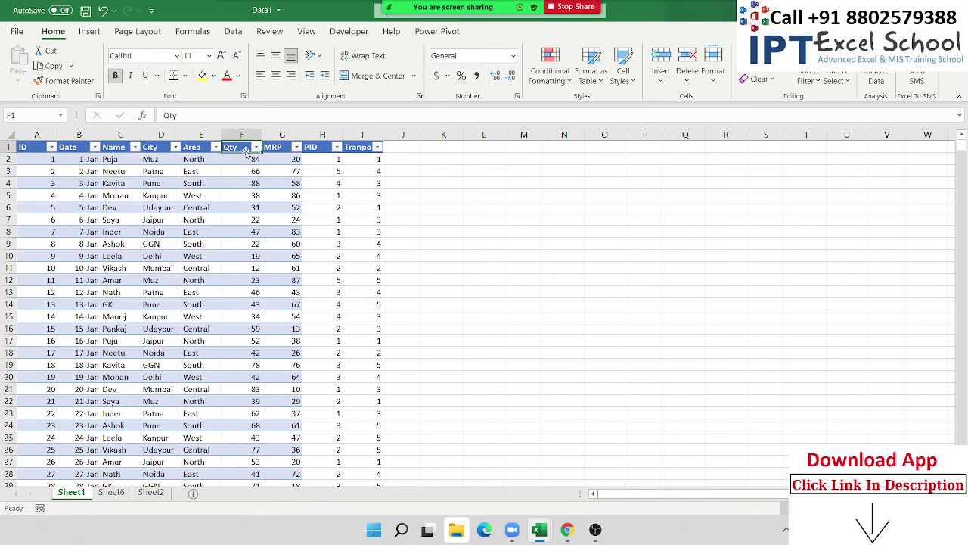
{"action": "left_click", "coordinate": [256, 148]}
{"action": "scroll", "coordinate": [156, 319], "scroll_direction": "down", "scroll_amount": 5}
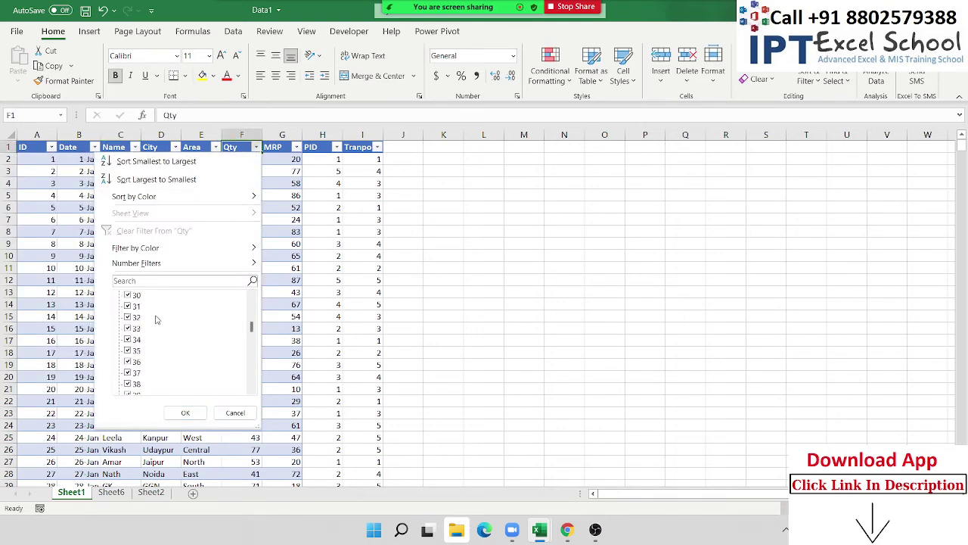
{"action": "scroll", "coordinate": [156, 319], "scroll_direction": "up", "scroll_amount": 5}
{"action": "scroll", "coordinate": [156, 319], "scroll_direction": "down", "scroll_amount": 3}
{"action": "scroll", "coordinate": [155, 307], "scroll_direction": "up", "scroll_amount": 3}
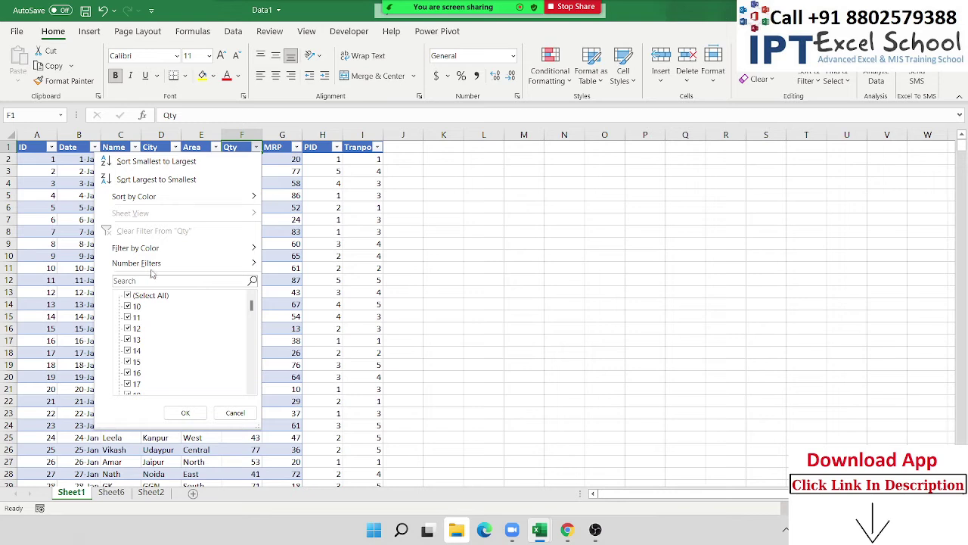
{"action": "mouse_move", "coordinate": [152, 265]}
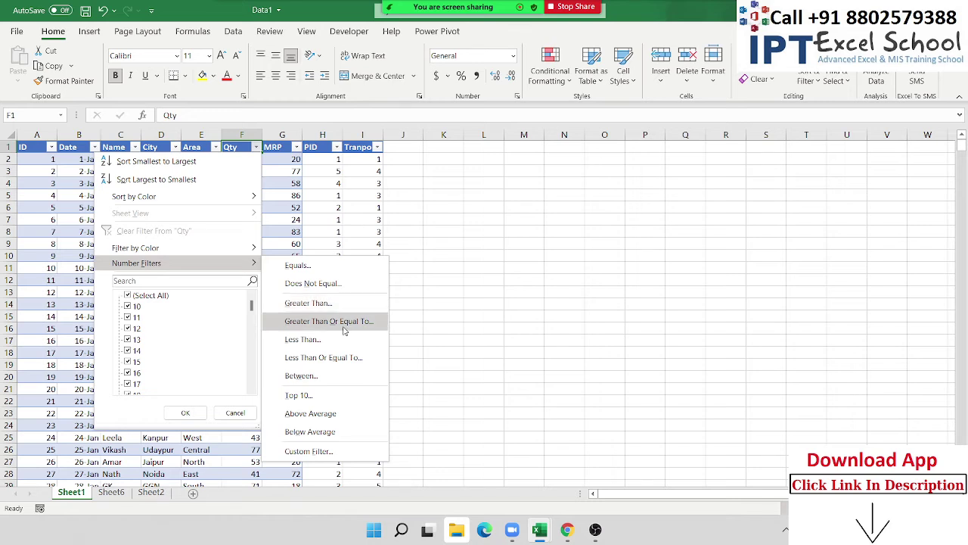
{"action": "left_click", "coordinate": [344, 395]}
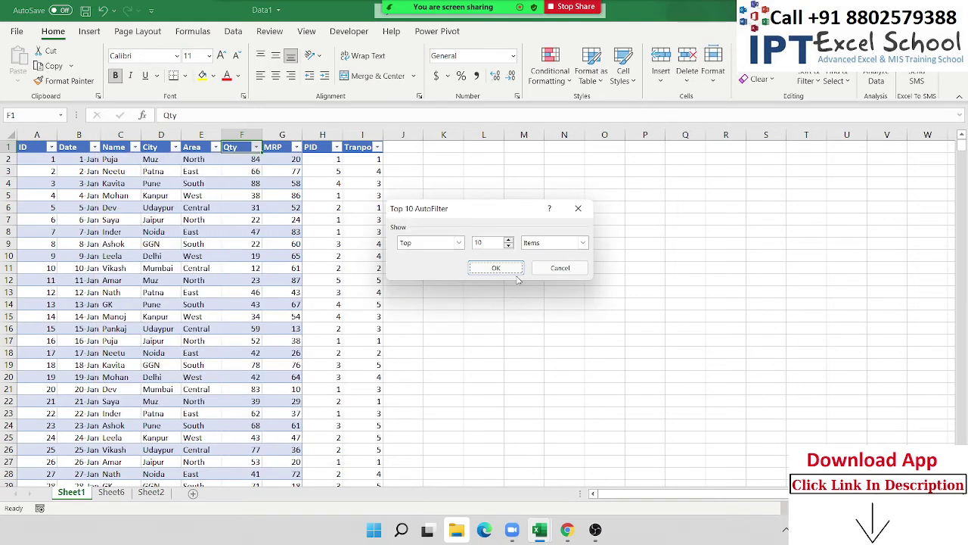
{"action": "left_click", "coordinate": [496, 265]}
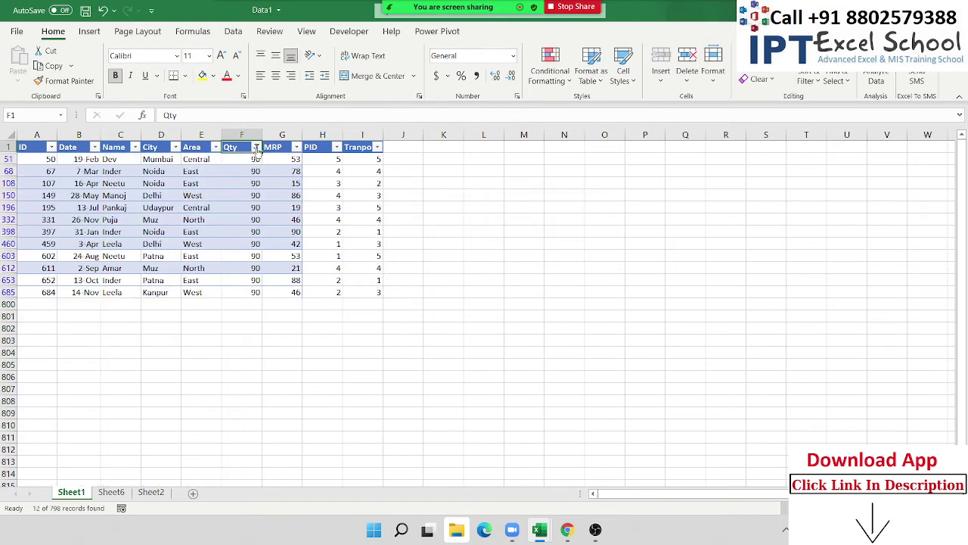
- Switch the Qty filter to above-average values (376 of 798), then clear it
{"action": "left_click", "coordinate": [257, 147]}
{"action": "mouse_move", "coordinate": [210, 265]}
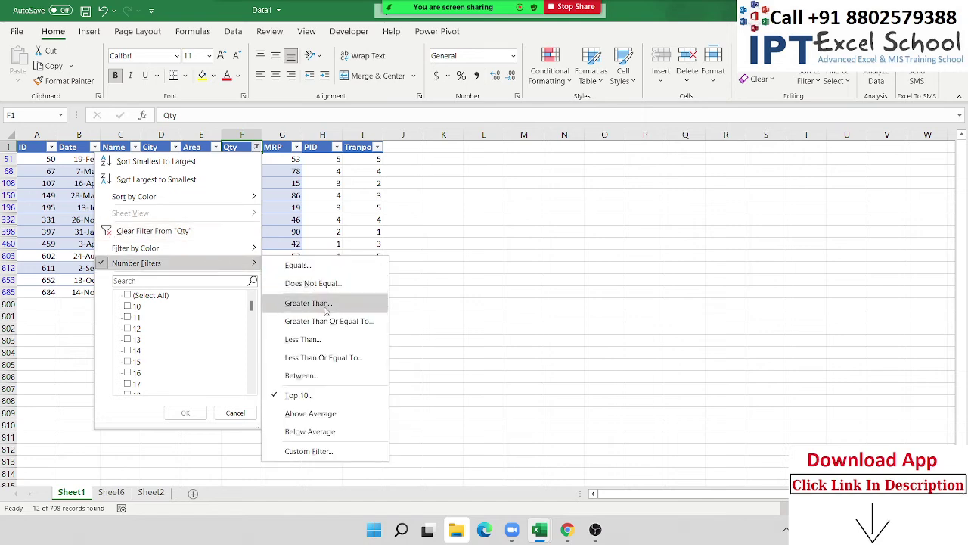
{"action": "left_click", "coordinate": [328, 414]}
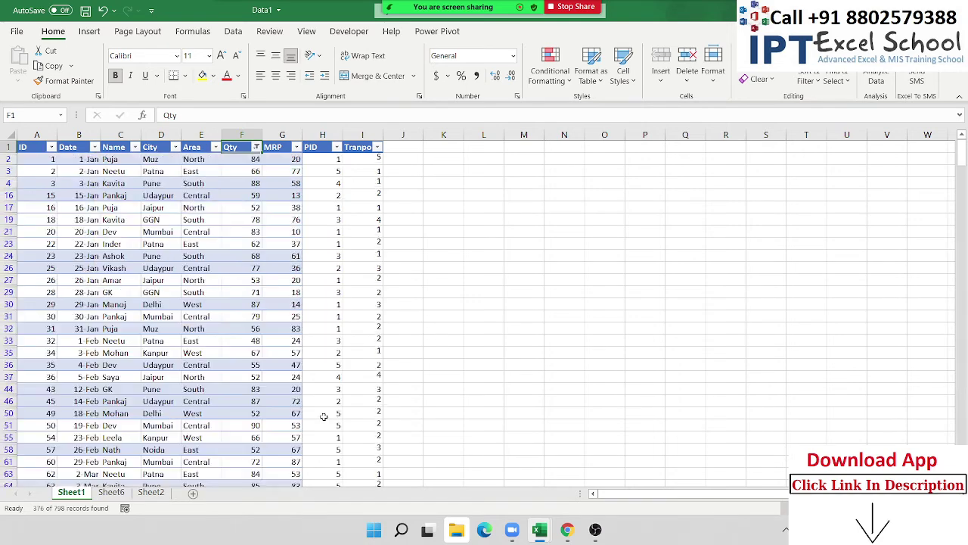
{"action": "scroll", "coordinate": [316, 340], "scroll_direction": "down", "scroll_amount": 1}
{"action": "scroll", "coordinate": [315, 339], "scroll_direction": "up", "scroll_amount": 1}
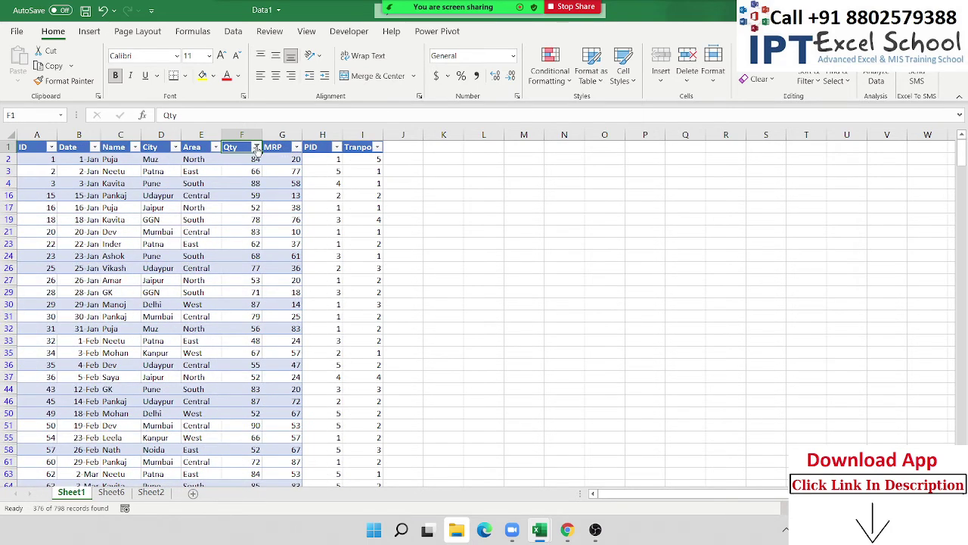
{"action": "left_click", "coordinate": [256, 147]}
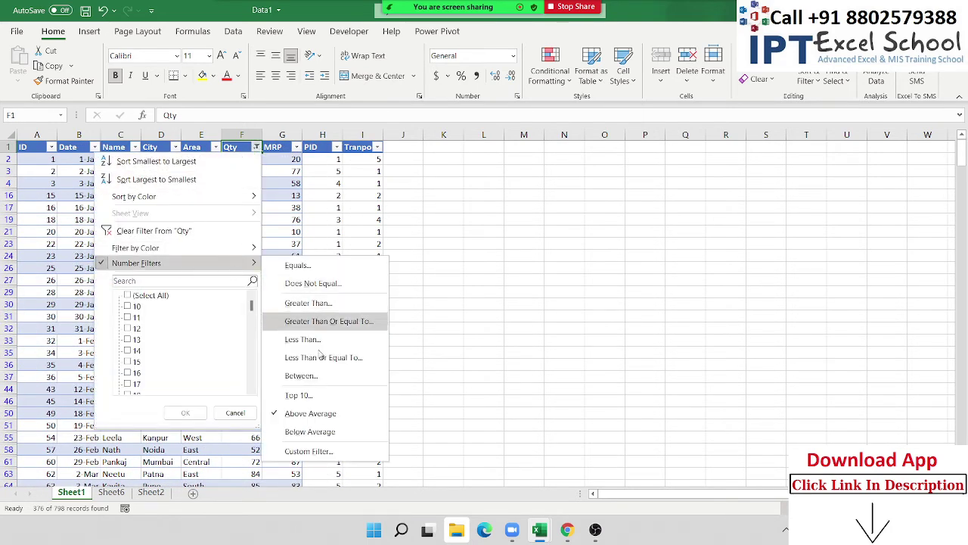
{"action": "left_click", "coordinate": [189, 231]}
- Filter the Date column to all dates in January (93 of 798 records)
{"action": "left_click", "coordinate": [69, 149]}
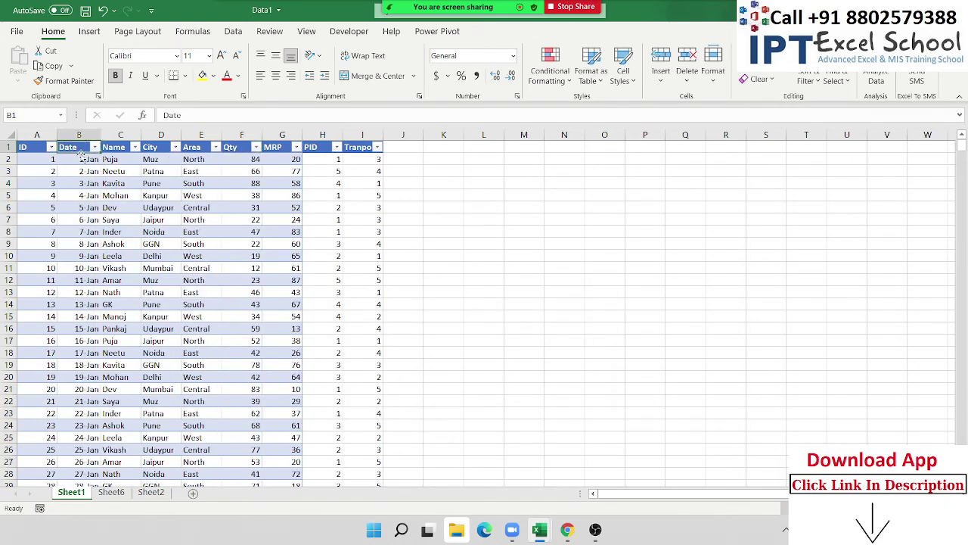
{"action": "left_click", "coordinate": [94, 147]}
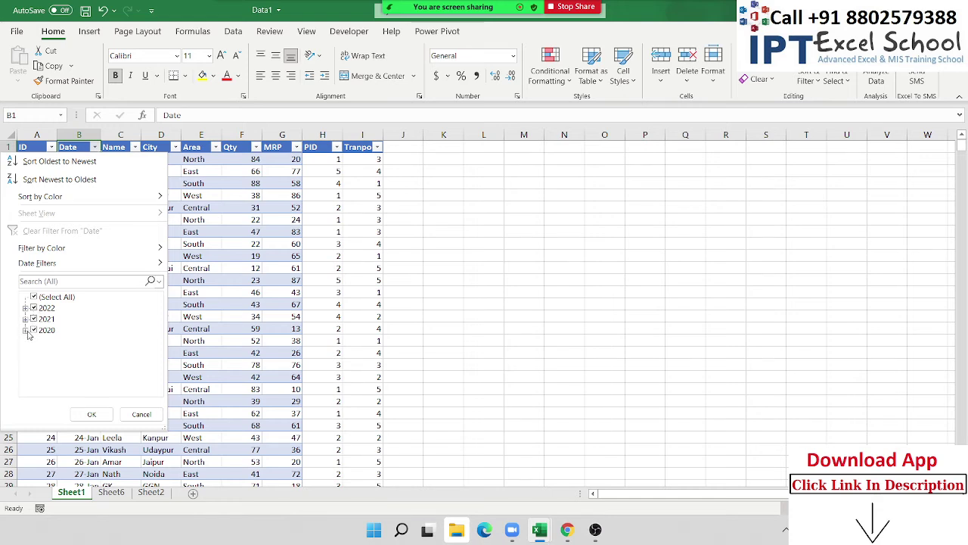
{"action": "left_click", "coordinate": [26, 330]}
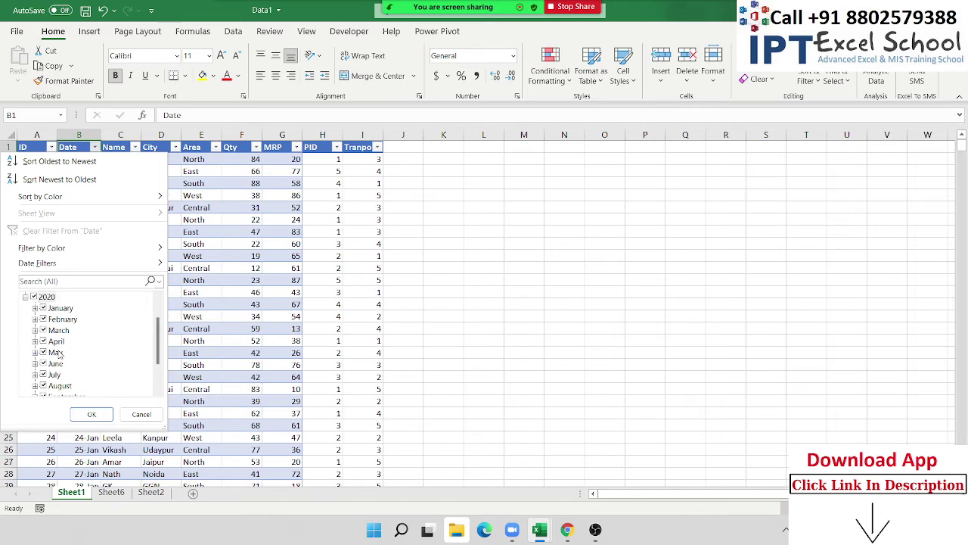
{"action": "scroll", "coordinate": [59, 353], "scroll_direction": "down", "scroll_amount": 2}
{"action": "scroll", "coordinate": [57, 358], "scroll_direction": "up", "scroll_amount": 3}
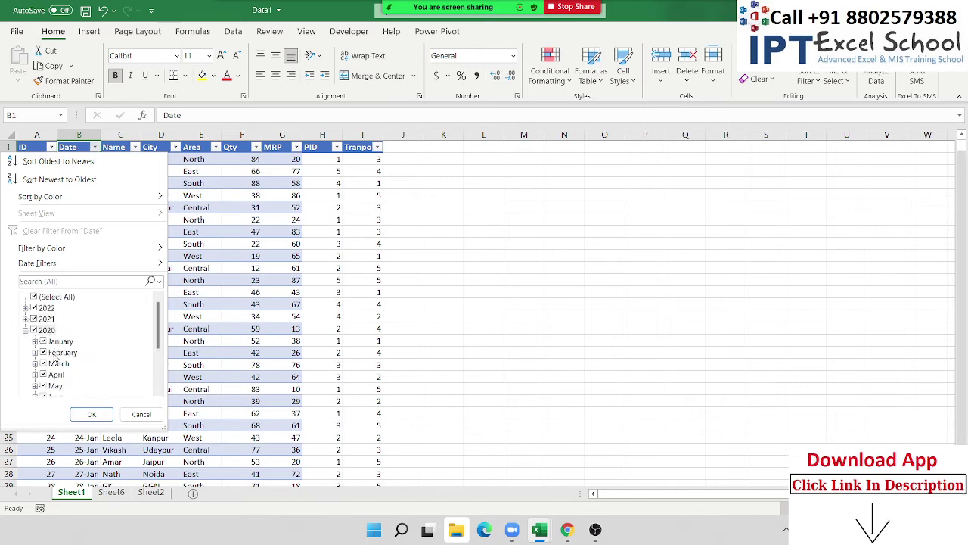
{"action": "left_click", "coordinate": [26, 331]}
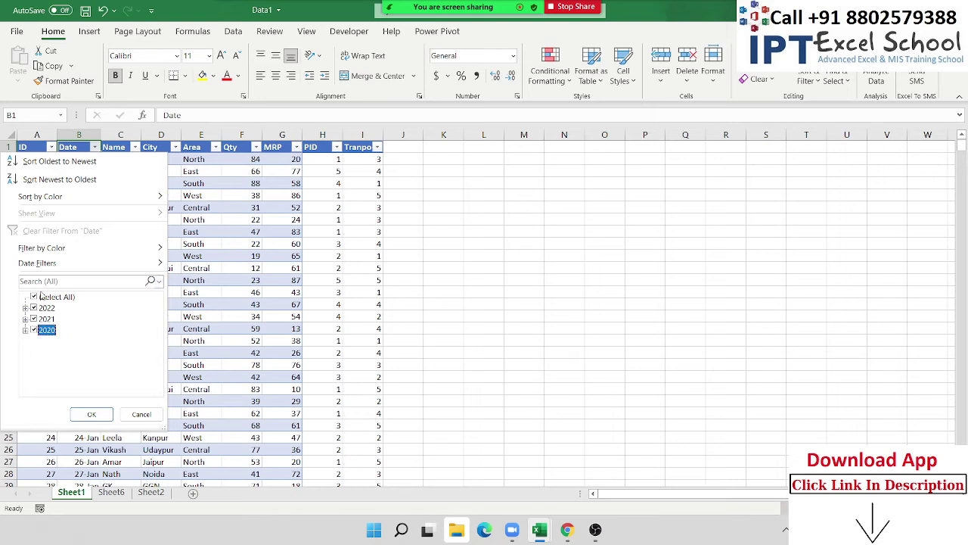
{"action": "mouse_move", "coordinate": [50, 266]}
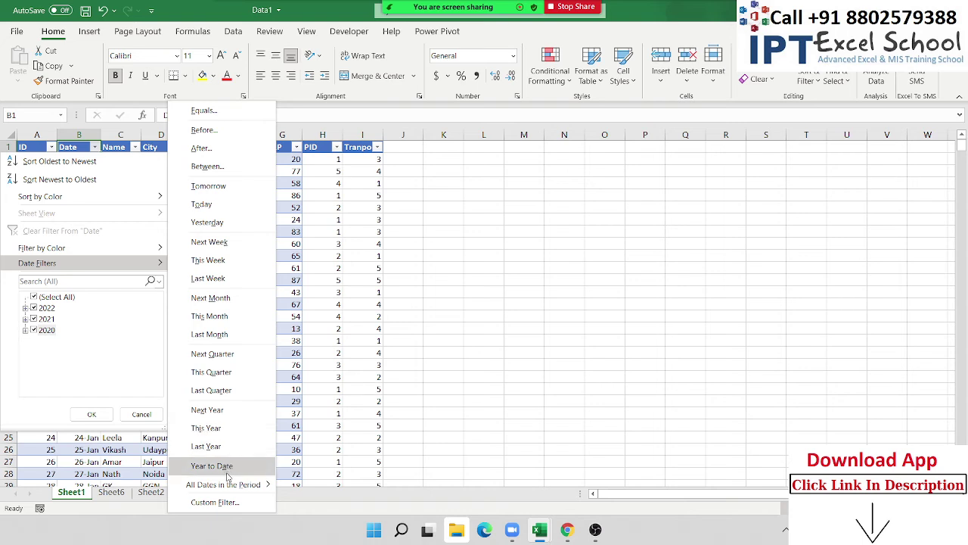
{"action": "mouse_move", "coordinate": [230, 485]}
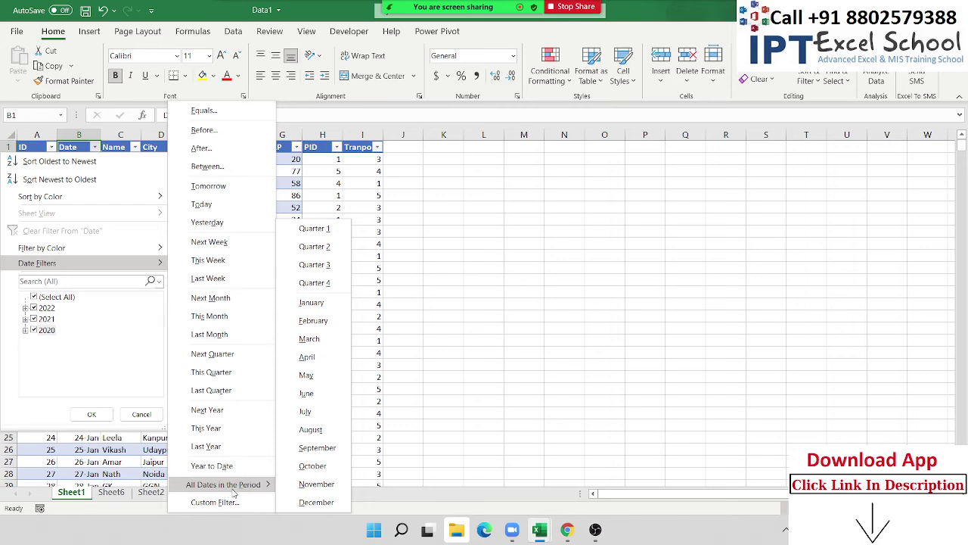
{"action": "left_click", "coordinate": [309, 303]}
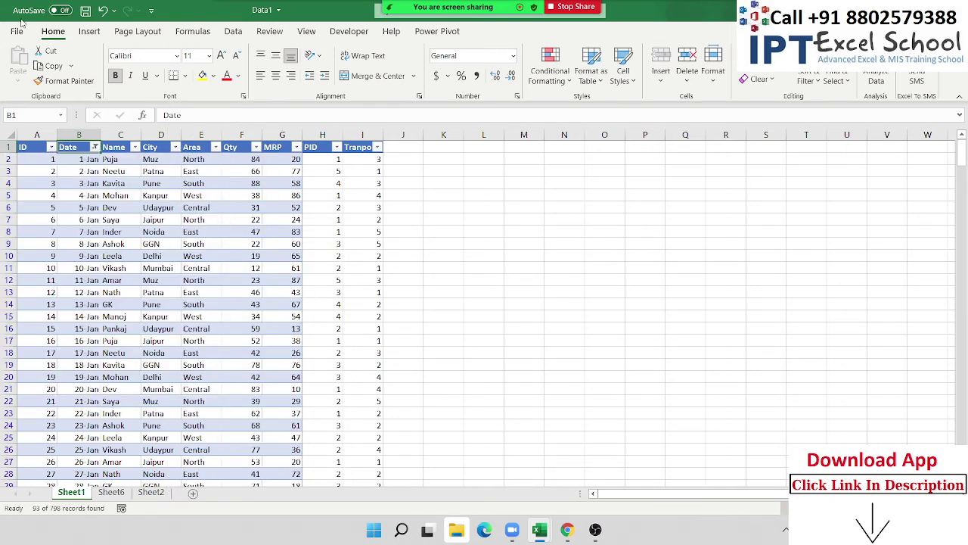
- Clear the Date filter so every record shows again
{"action": "left_click", "coordinate": [94, 146]}
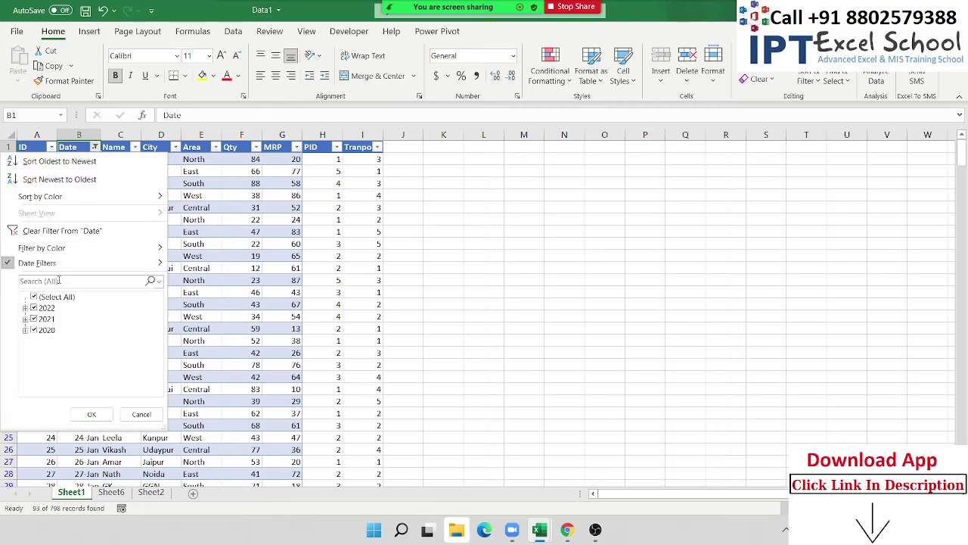
{"action": "mouse_move", "coordinate": [86, 246]}
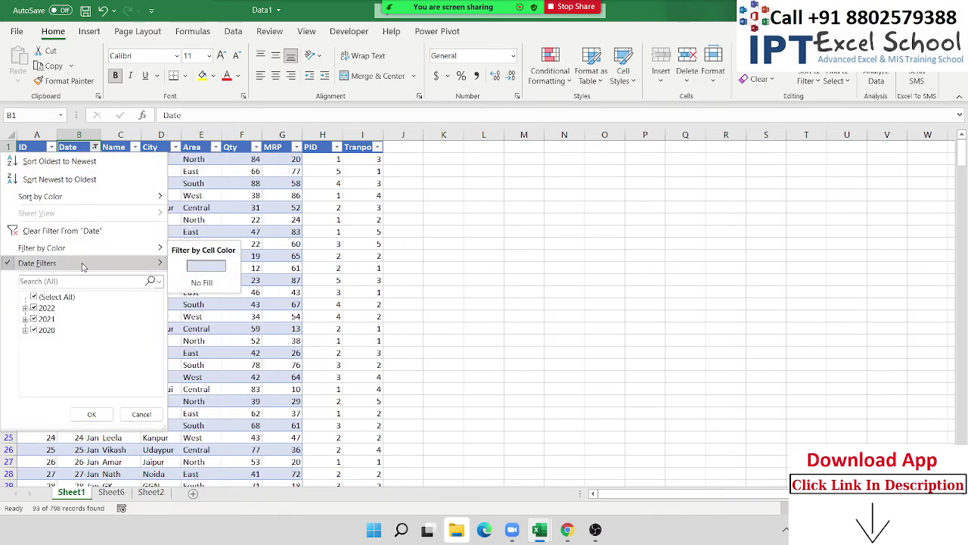
{"action": "mouse_move", "coordinate": [85, 264]}
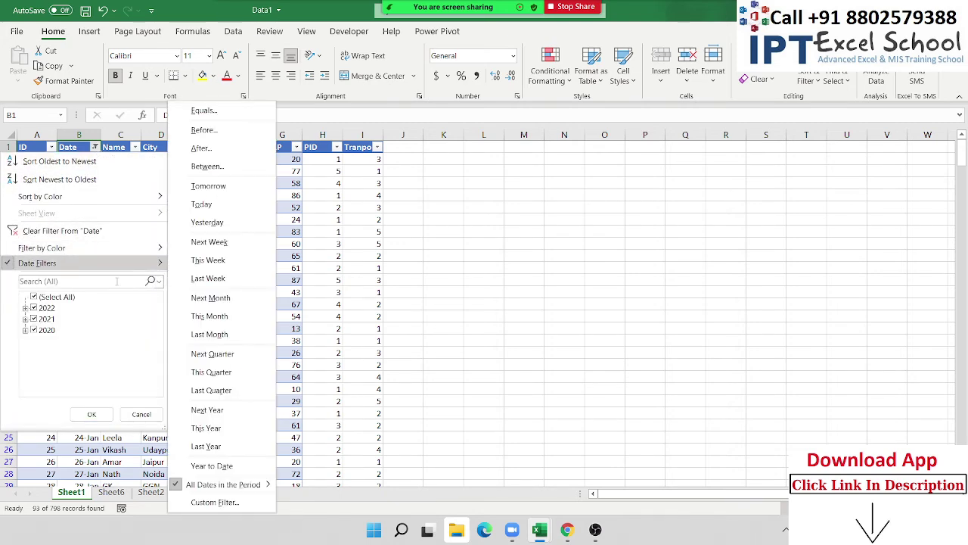
{"action": "left_click", "coordinate": [78, 231]}
{"action": "left_click", "coordinate": [266, 247]}
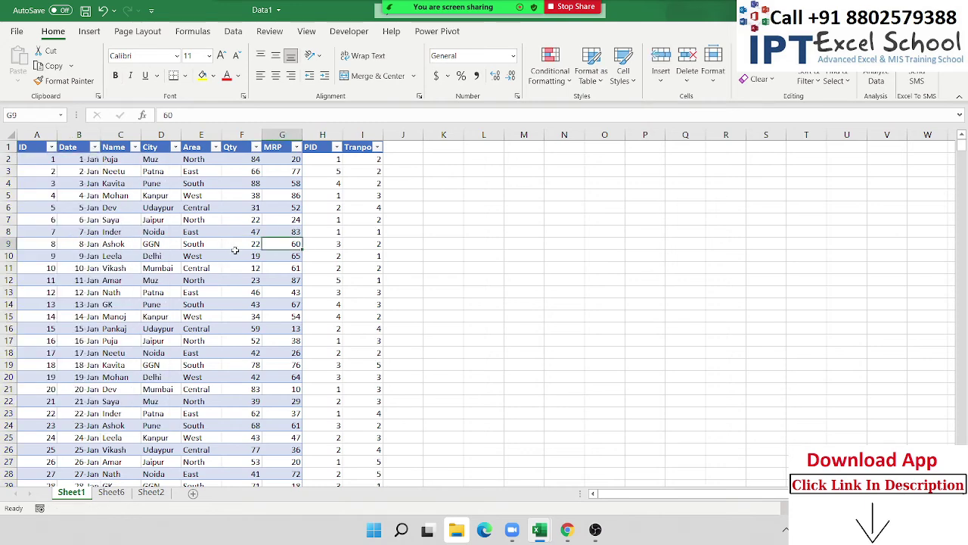
- Look through Sheet6 and Sheet2, then add a new blank worksheet
{"action": "left_click", "coordinate": [111, 492]}
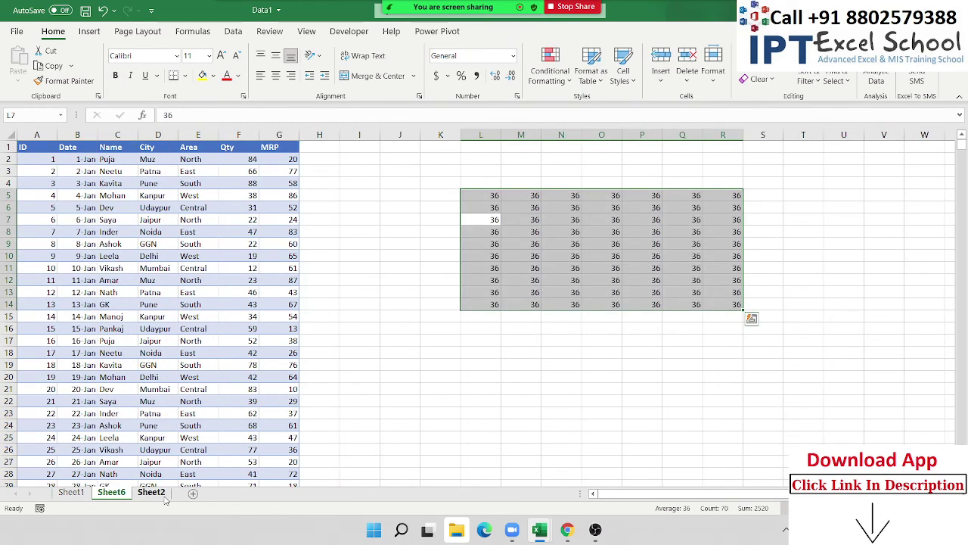
{"action": "left_click", "coordinate": [155, 492]}
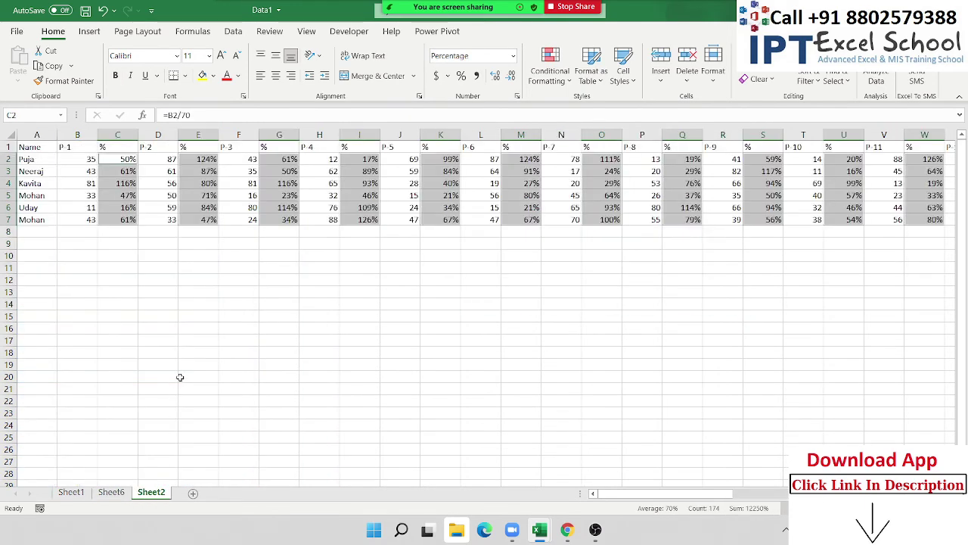
{"action": "left_click", "coordinate": [194, 492]}
- Enter 85, 36, 63, 36, 236, 63 and 36 down A1:A7
{"action": "type", "text": "85"}
{"action": "key", "text": "Return"}
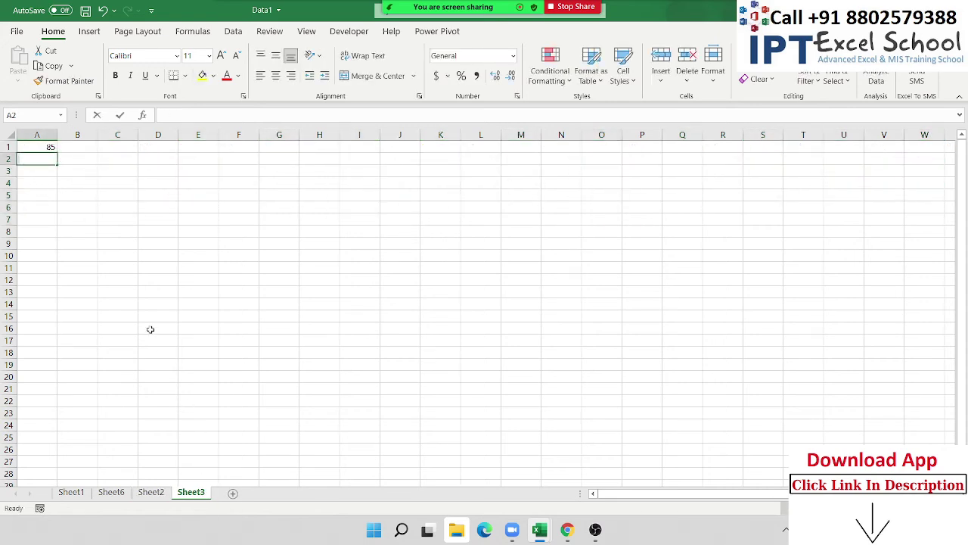
{"action": "type", "text": "36"}
{"action": "key", "text": "Return"}
{"action": "type", "text": "63"}
{"action": "key", "text": "Return"}
{"action": "type", "text": "36"}
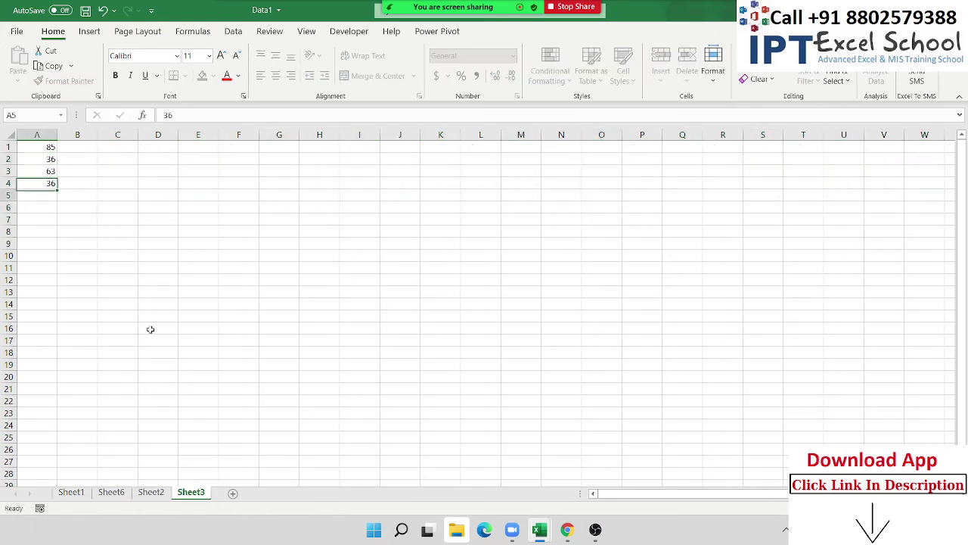
{"action": "key", "text": "Return"}
{"action": "type", "text": "236"}
{"action": "key", "text": "Return"}
{"action": "type", "text": "63"}
{"action": "key", "text": "Return"}
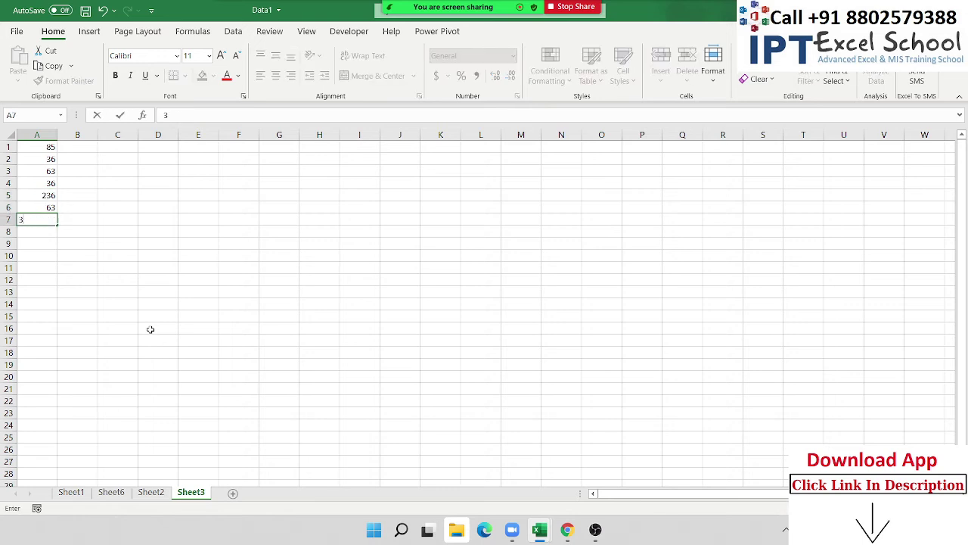
{"action": "type", "text": "36"}
{"action": "key", "text": "Return"}
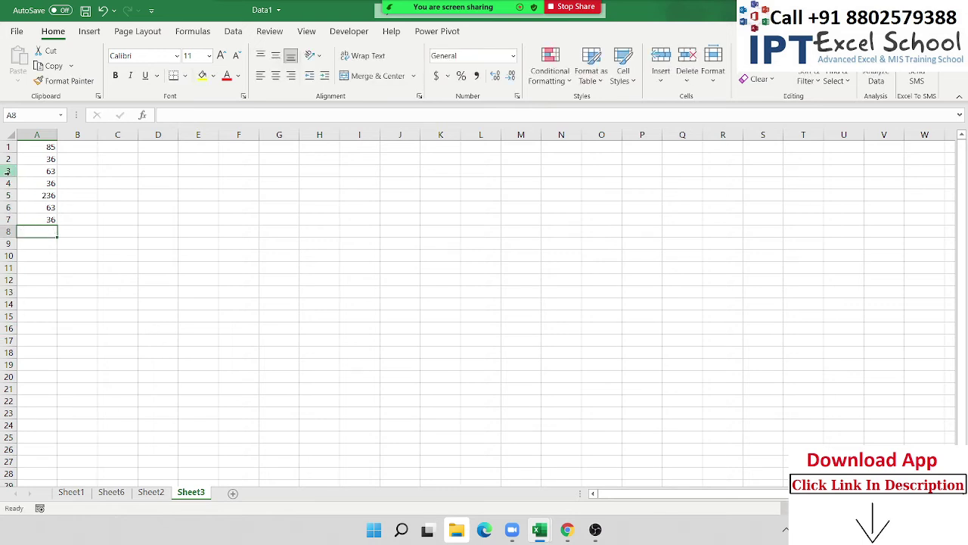
- Hide rows 3 to 5
{"action": "left_click_drag", "start_coordinate": [9, 171], "coordinate": [9, 190]}
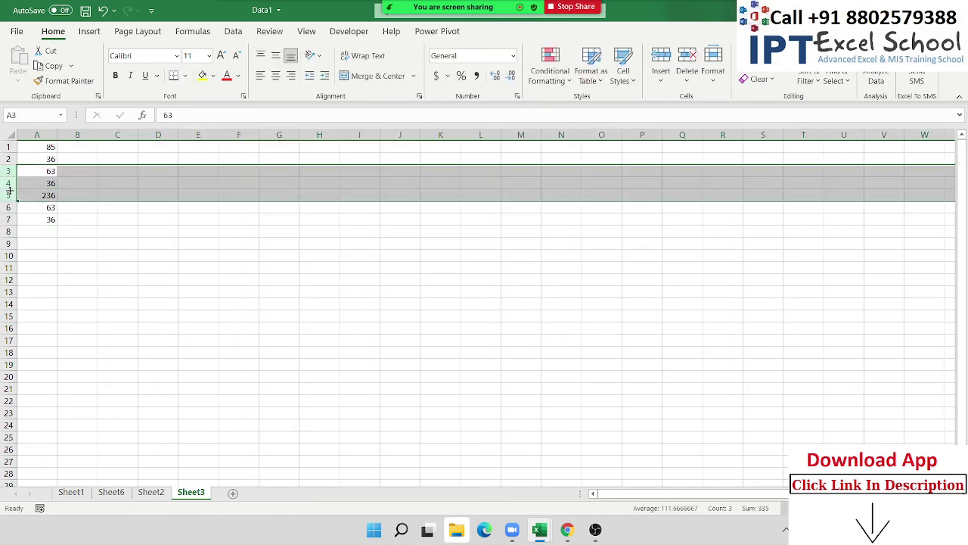
{"action": "right_click", "coordinate": [9, 189]}
{"action": "left_click", "coordinate": [66, 389]}
{"action": "left_click", "coordinate": [119, 244]}
- Trial-paste A1:A7 at E16, delete it, and reselect A1:A7
{"action": "left_click_drag", "start_coordinate": [43, 184], "coordinate": [42, 146]}
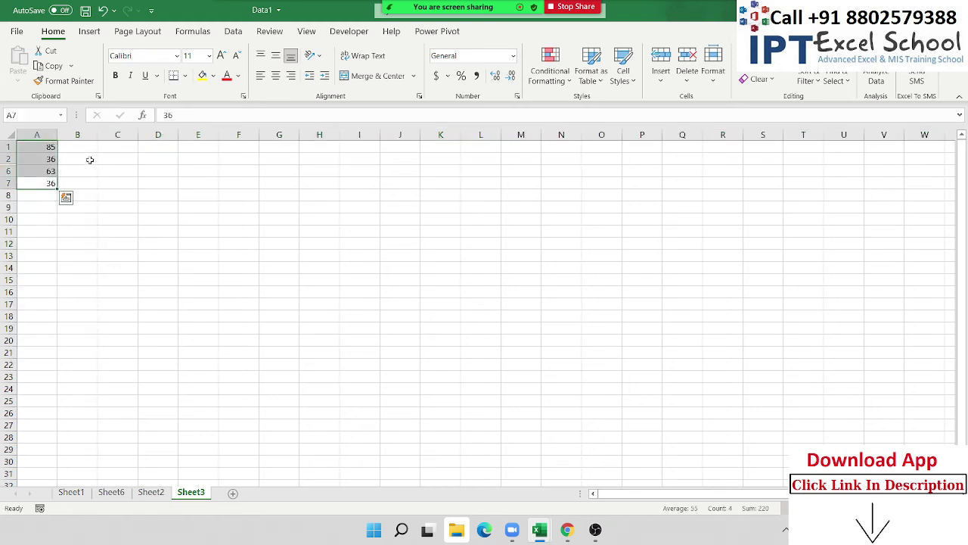
{"action": "key", "text": "ctrl+c"}
{"action": "left_click", "coordinate": [202, 290]}
{"action": "key", "text": "ctrl+v"}
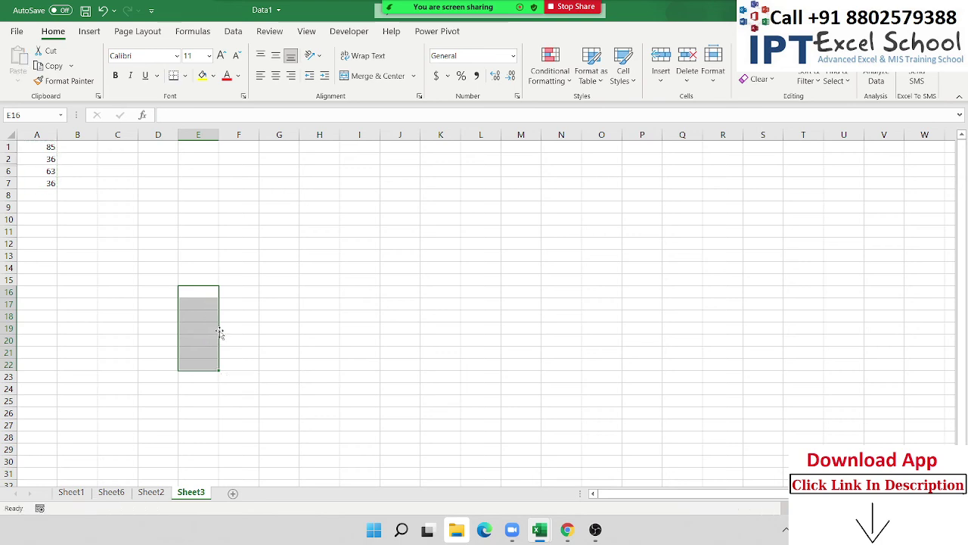
{"action": "key", "text": "Delete"}
{"action": "key", "text": "Left"}
{"action": "key", "text": "Left"}
{"action": "key", "text": "Left"}
{"action": "key", "text": "Left"}
{"action": "key", "text": "Up"}
{"action": "key", "text": "Up"}
{"action": "key", "text": "Up"}
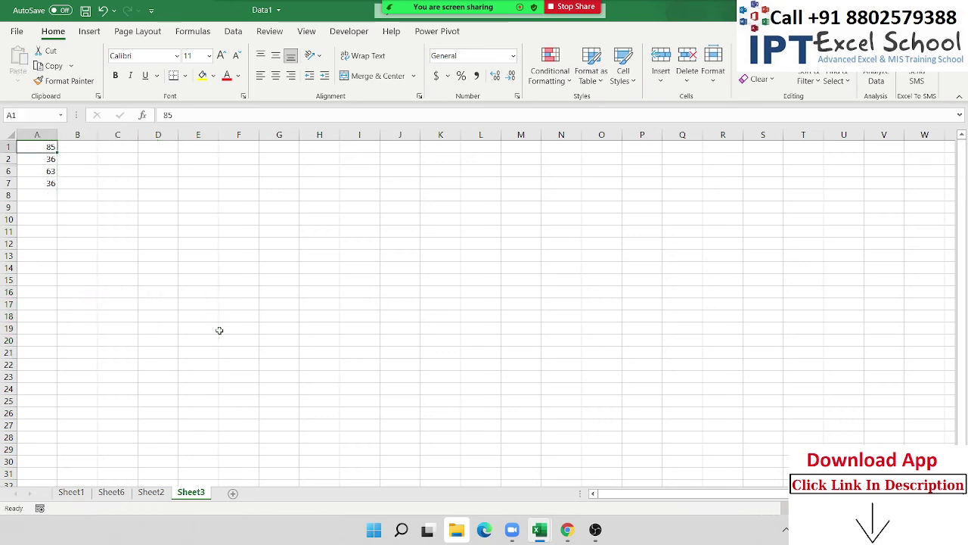
{"action": "key", "text": "ctrl+shift+Down"}
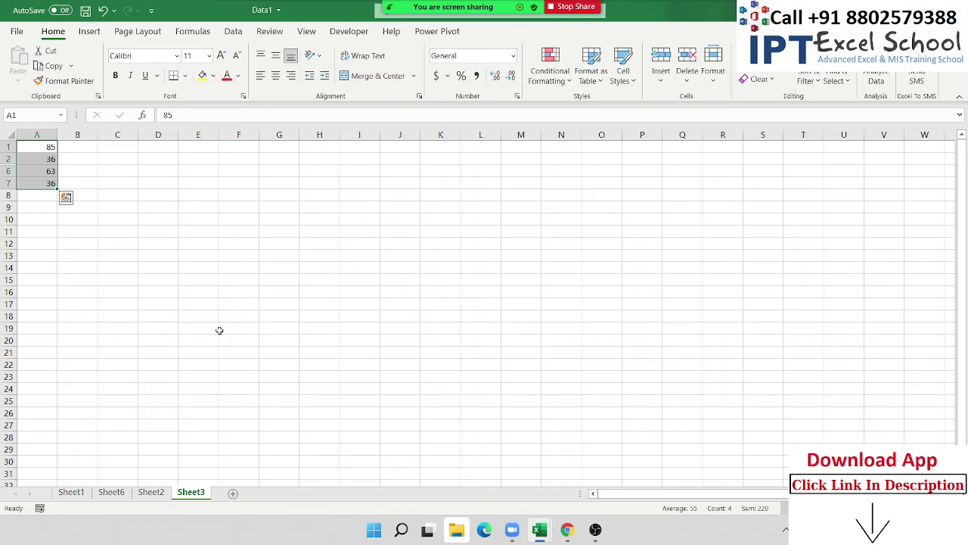
- Use Go To Special to select only the visible cells of A1:A7 and copy them
{"action": "left_click", "coordinate": [832, 78]}
{"action": "left_click", "coordinate": [880, 162]}
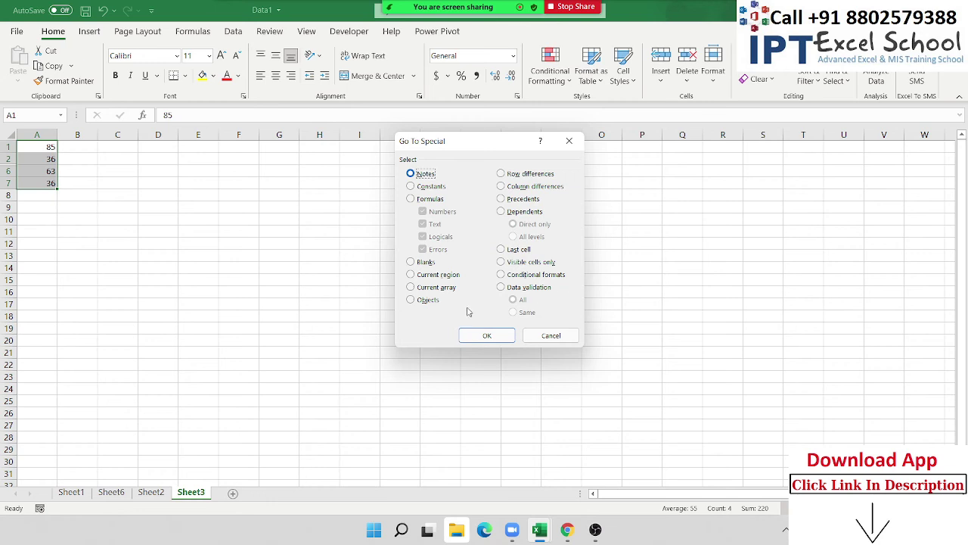
{"action": "left_click", "coordinate": [527, 267]}
{"action": "left_click", "coordinate": [485, 338]}
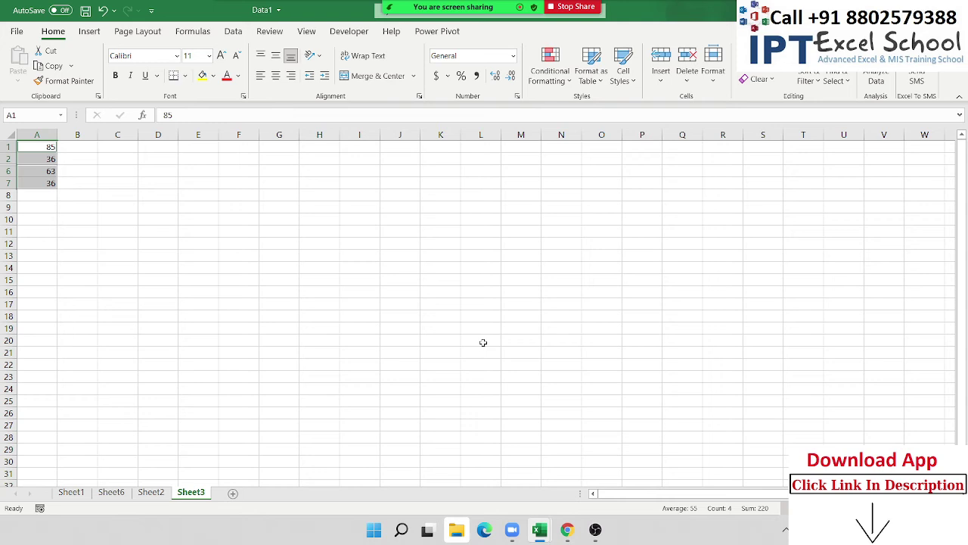
{"action": "key", "text": "ctrl+c"}
{"action": "left_click", "coordinate": [292, 331]}
- Paste the copied visible cells at G19, giving 85, 36, 63, 36 in G19:G22
{"action": "key", "text": "ctrl+v"}
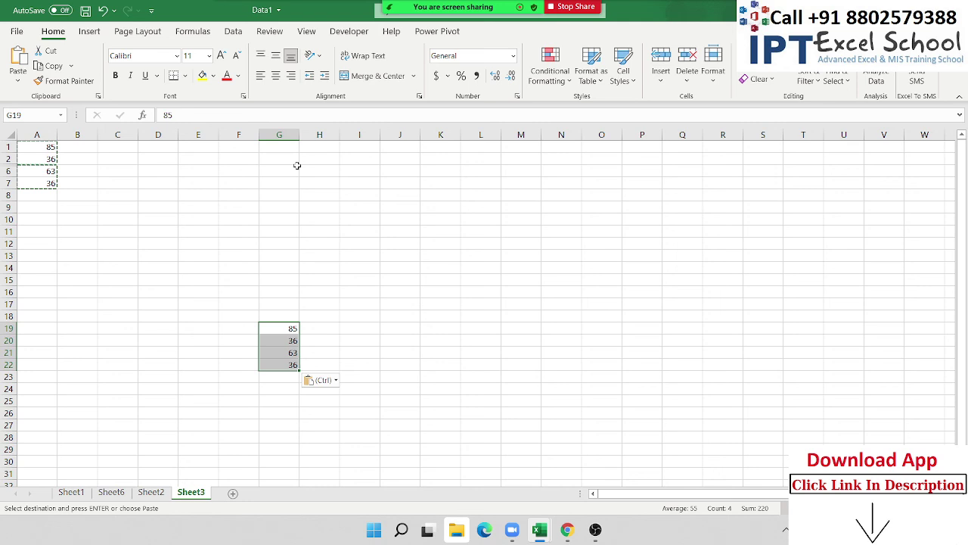
- Review the Analyze Data insights for the numbers, then close the pane
{"action": "left_click", "coordinate": [625, 193]}
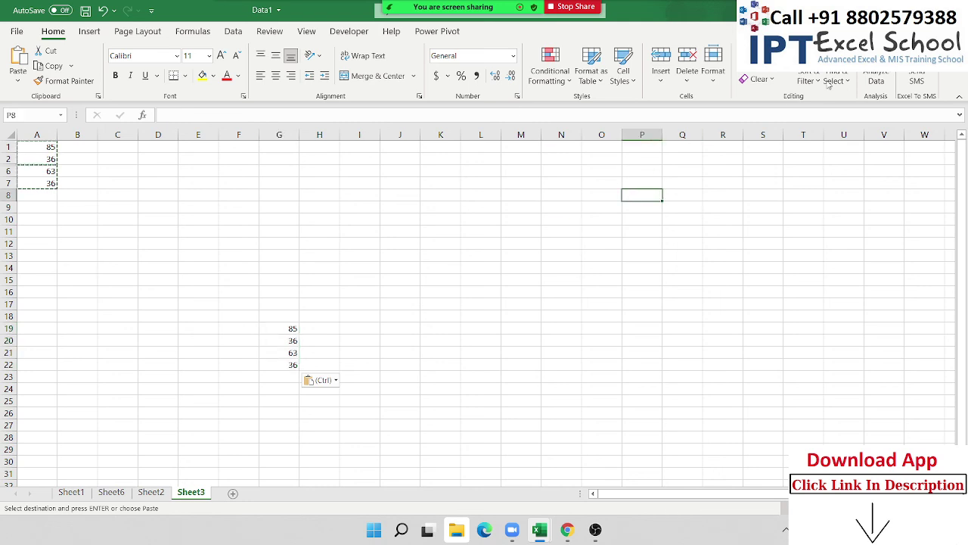
{"action": "left_click", "coordinate": [870, 78]}
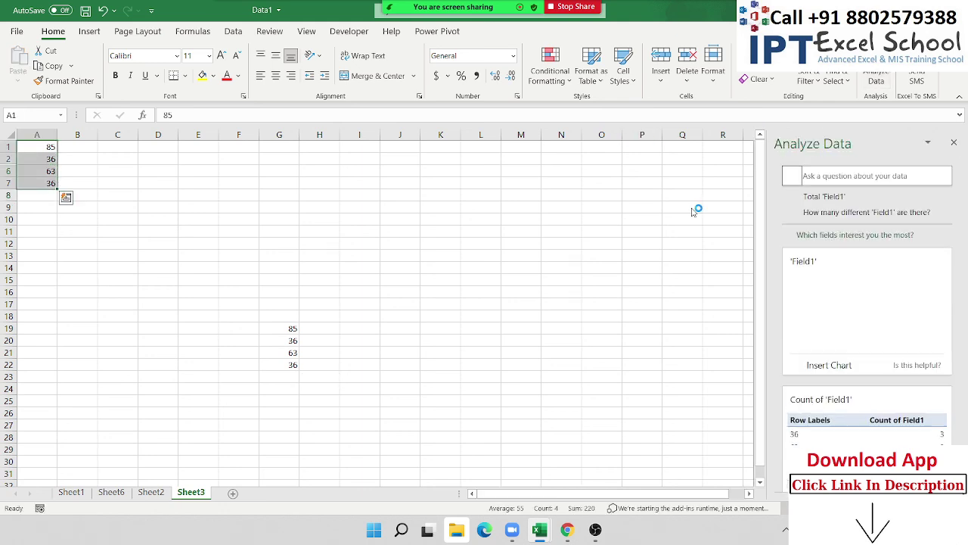
{"action": "scroll", "coordinate": [670, 273], "scroll_direction": "down", "scroll_amount": 5}
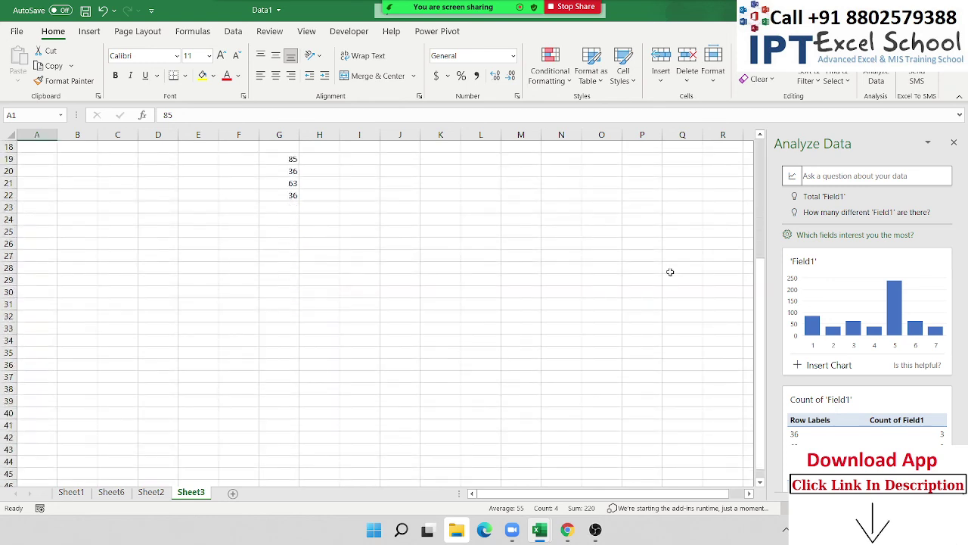
{"action": "scroll", "coordinate": [671, 272], "scroll_direction": "up", "scroll_amount": 5}
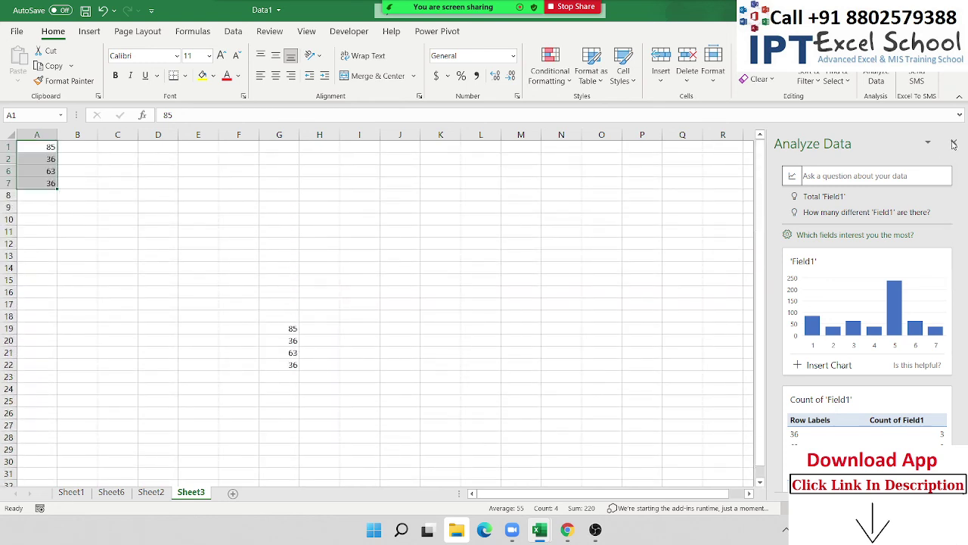
{"action": "left_click", "coordinate": [954, 143]}
- Deselect the cells and open the meeting's More options menu
{"action": "left_click", "coordinate": [383, 208]}
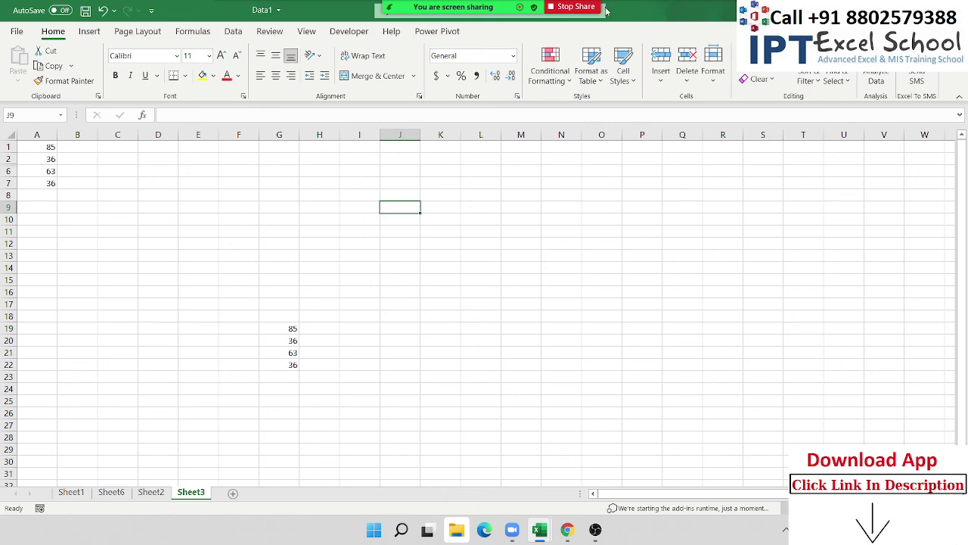
{"action": "mouse_move", "coordinate": [433, 7]}
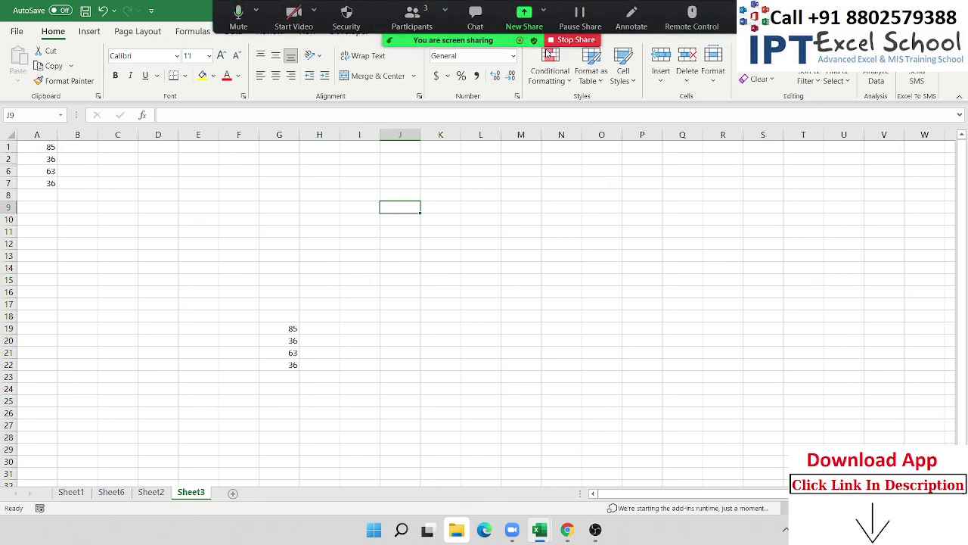
{"action": "left_click", "coordinate": [749, 16]}
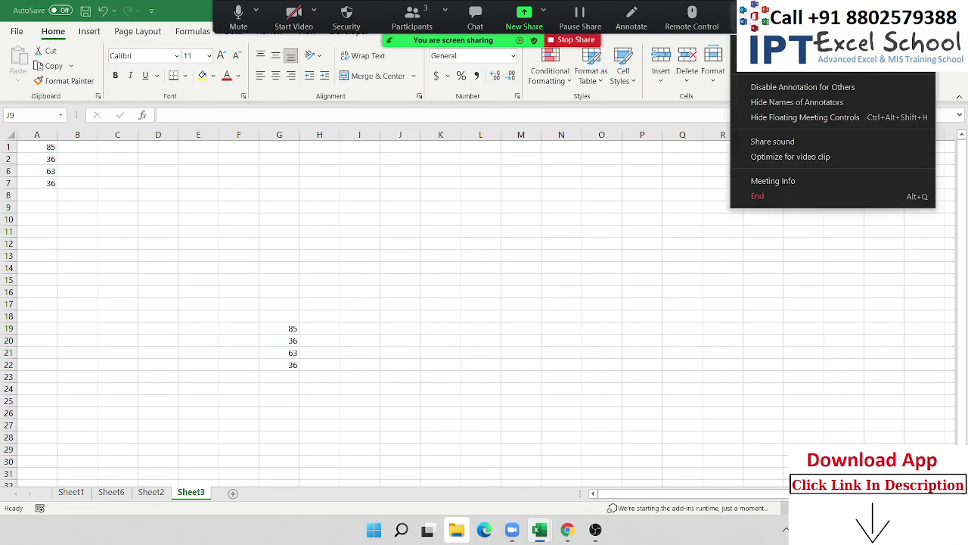